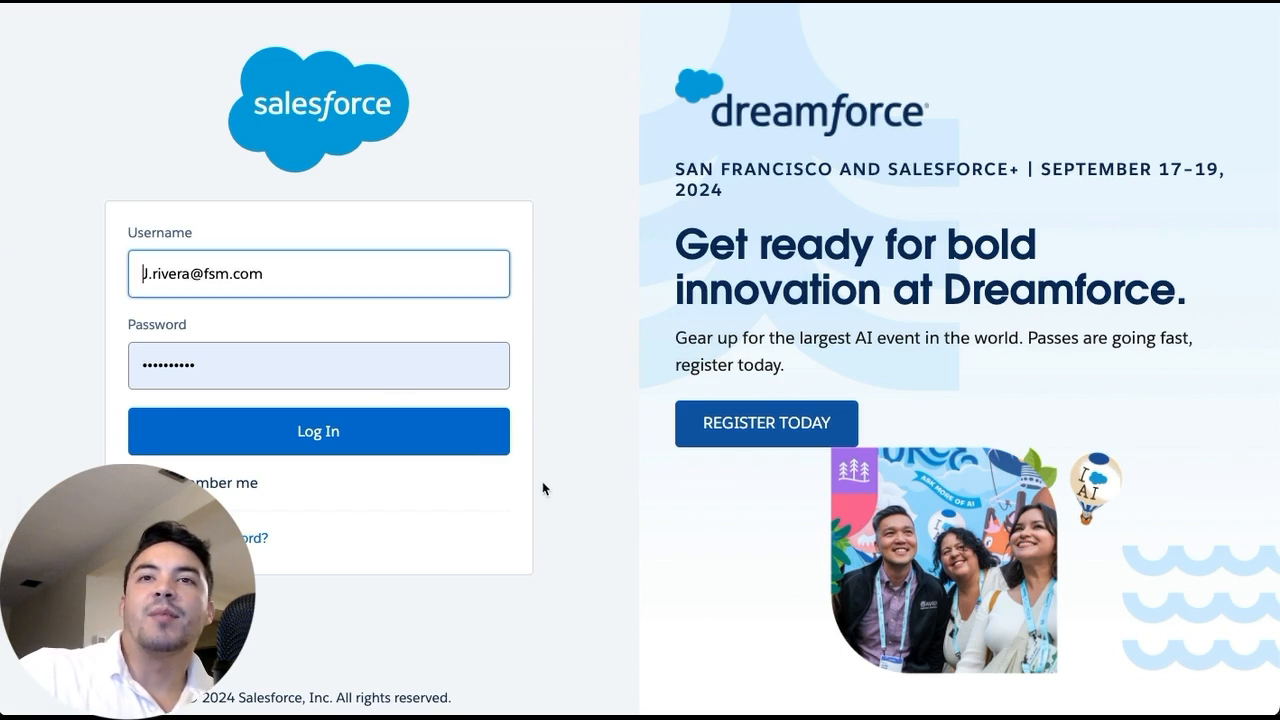
Step: Log in to Salesforce with the prefilled credentials and open the Sales app
click(307, 431)
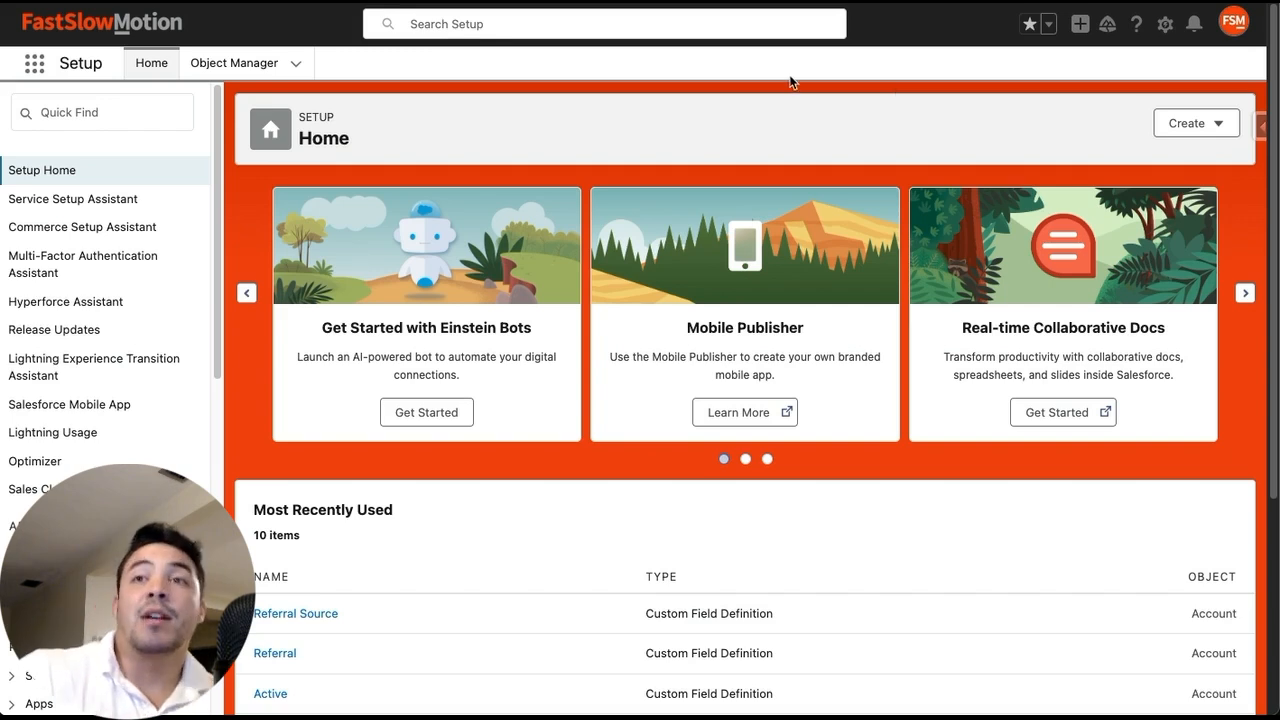
click(34, 64)
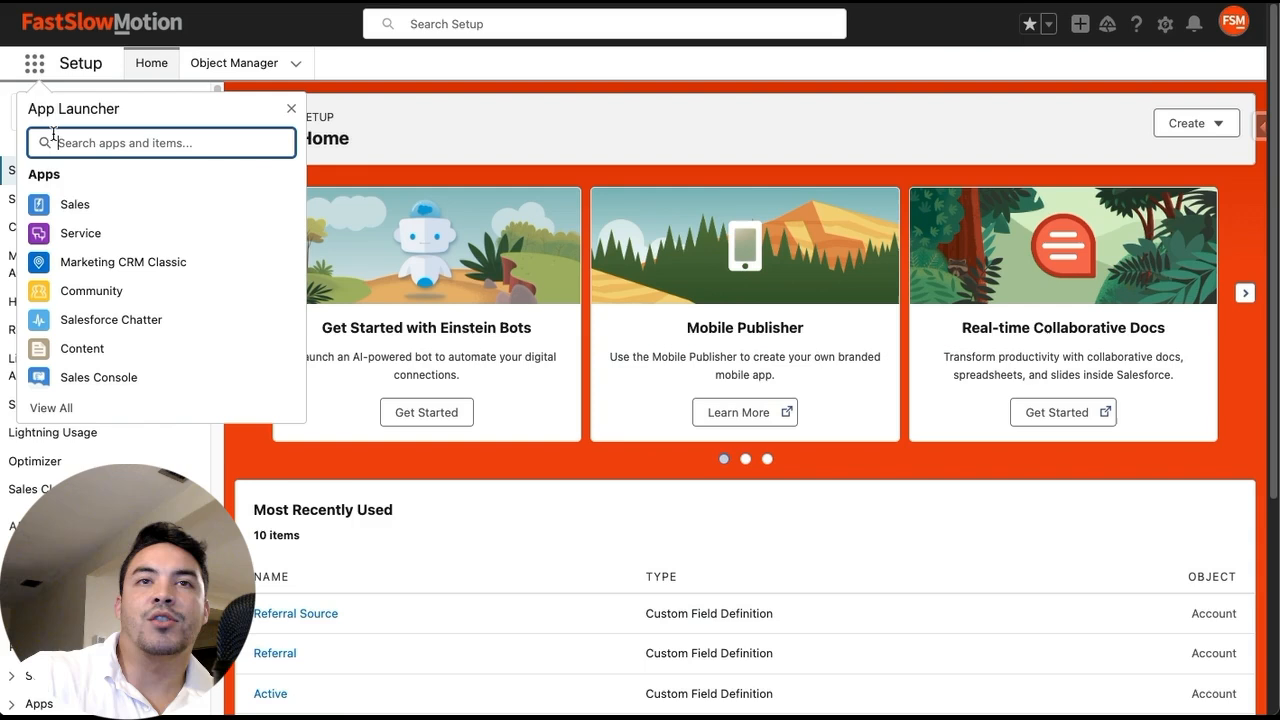
click(73, 209)
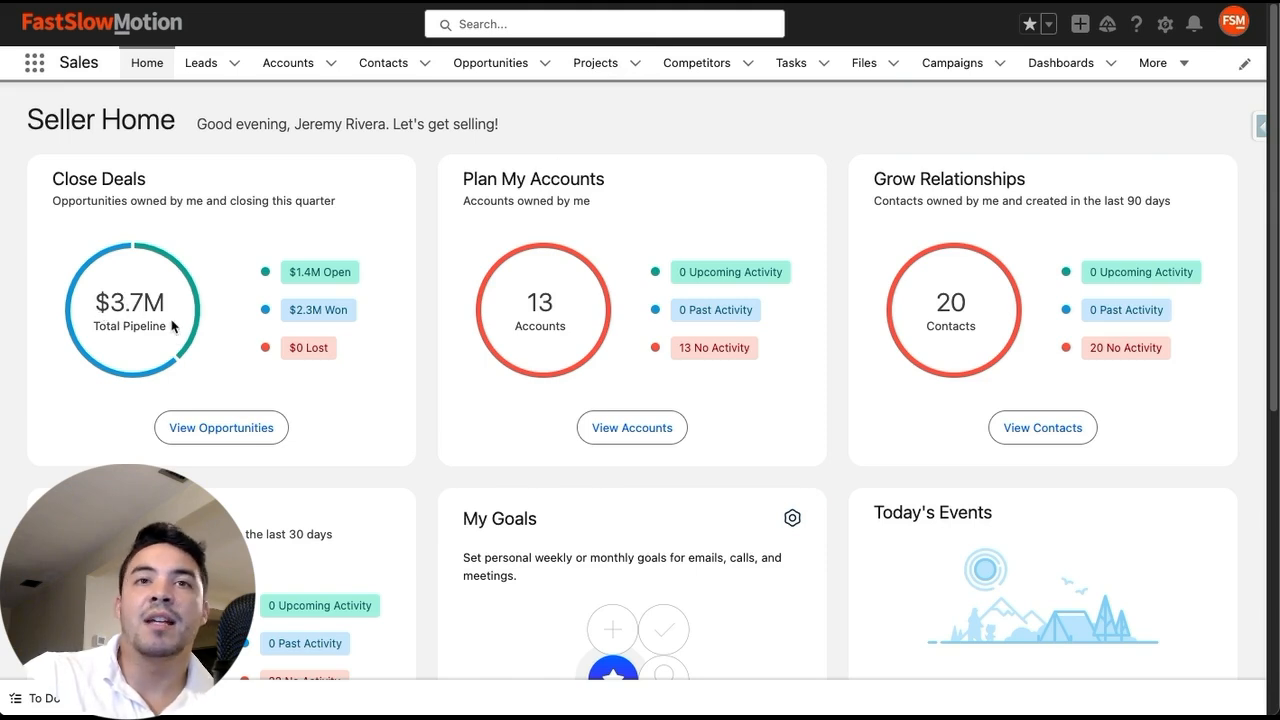
Step: Show the Referral Leads list view and open the Abbott Insurance CFO's lead record
scroll(171, 320, down, 1)
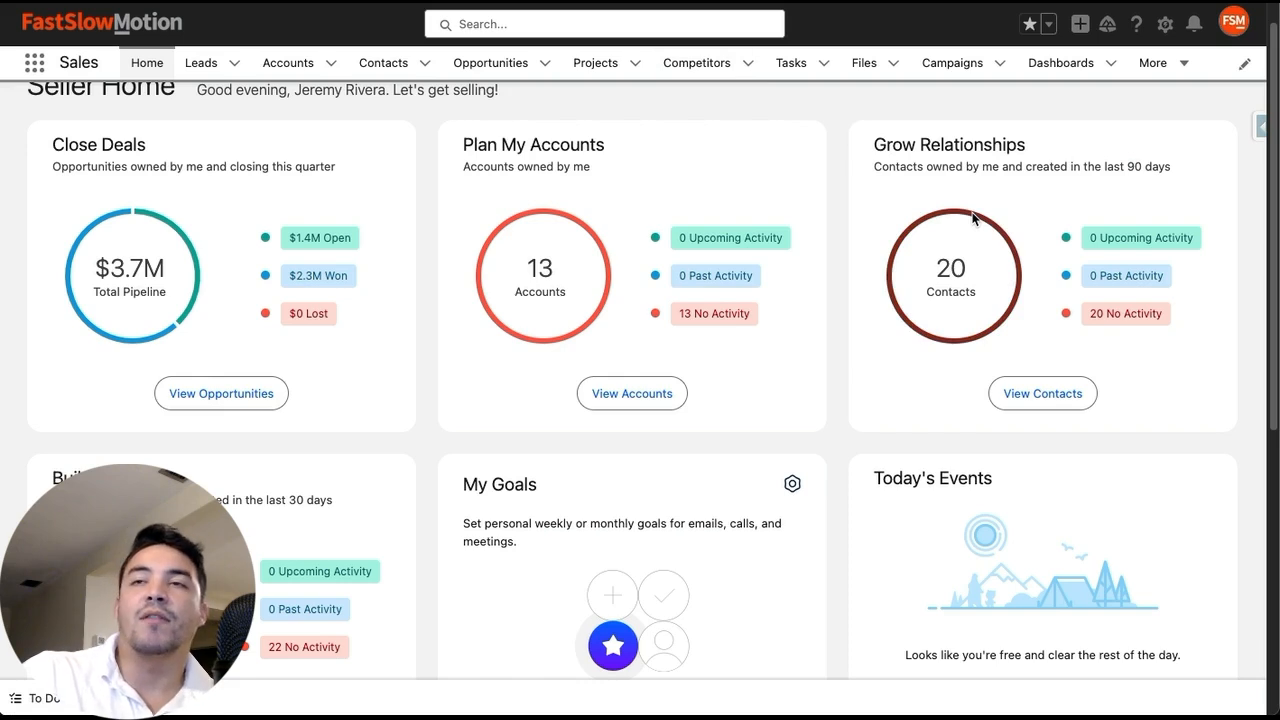
scroll(957, 272, down, 1)
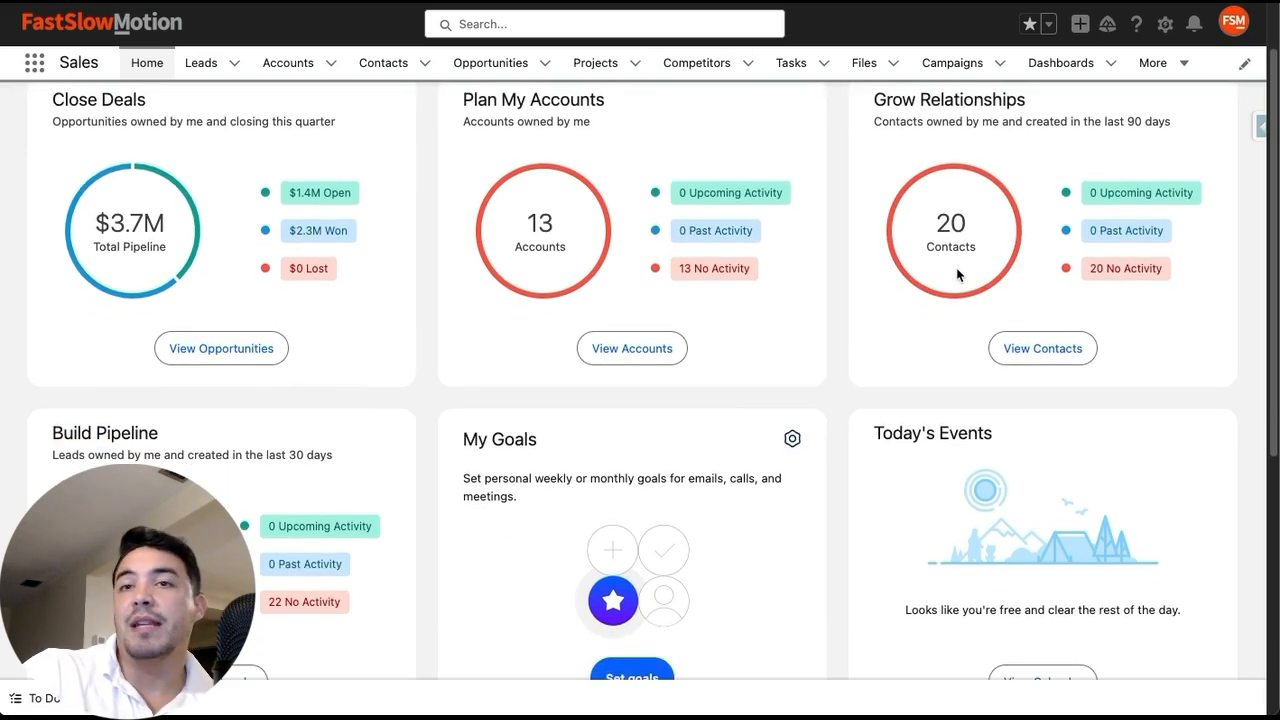
scroll(956, 267, down, 5)
scroll(956, 267, up, 8)
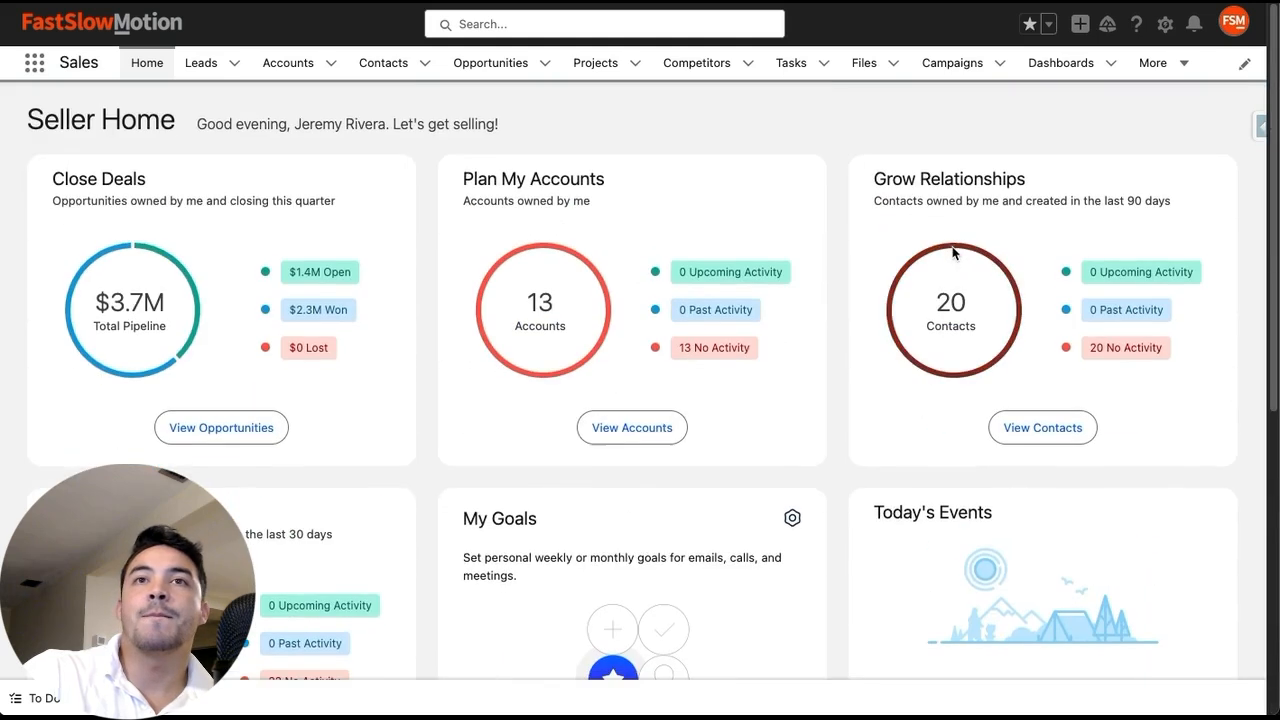
click(202, 72)
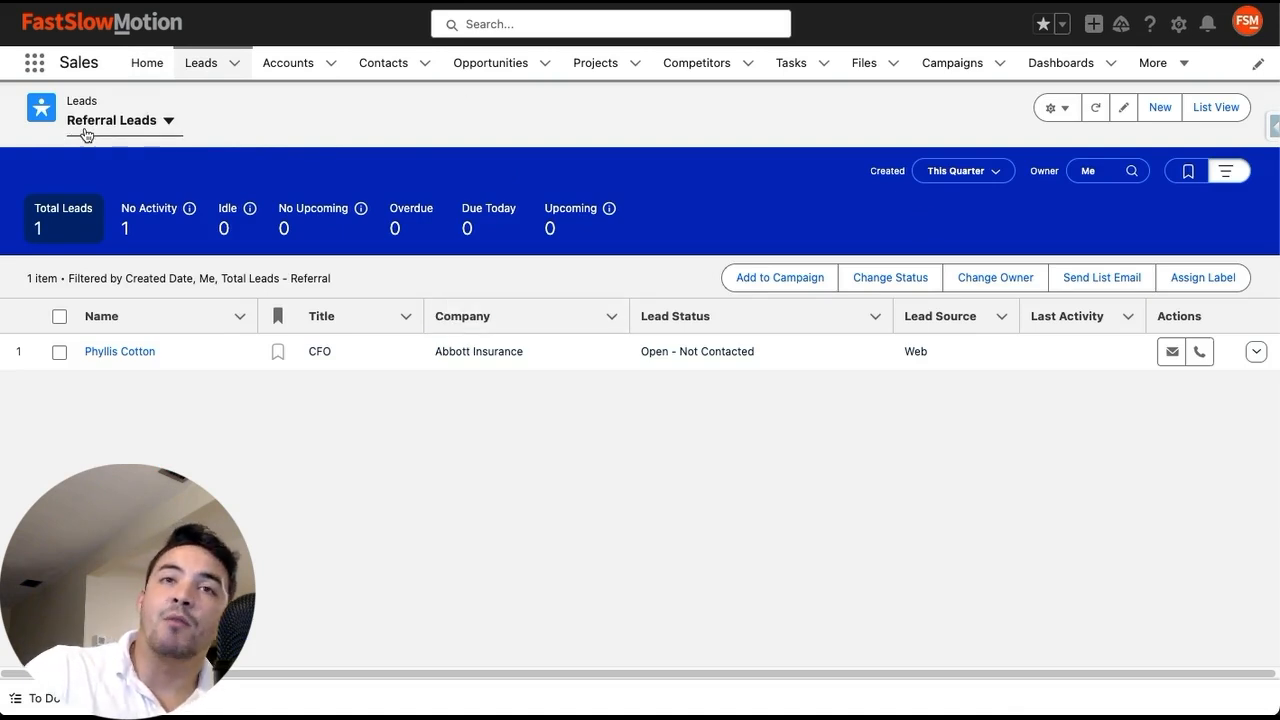
click(170, 121)
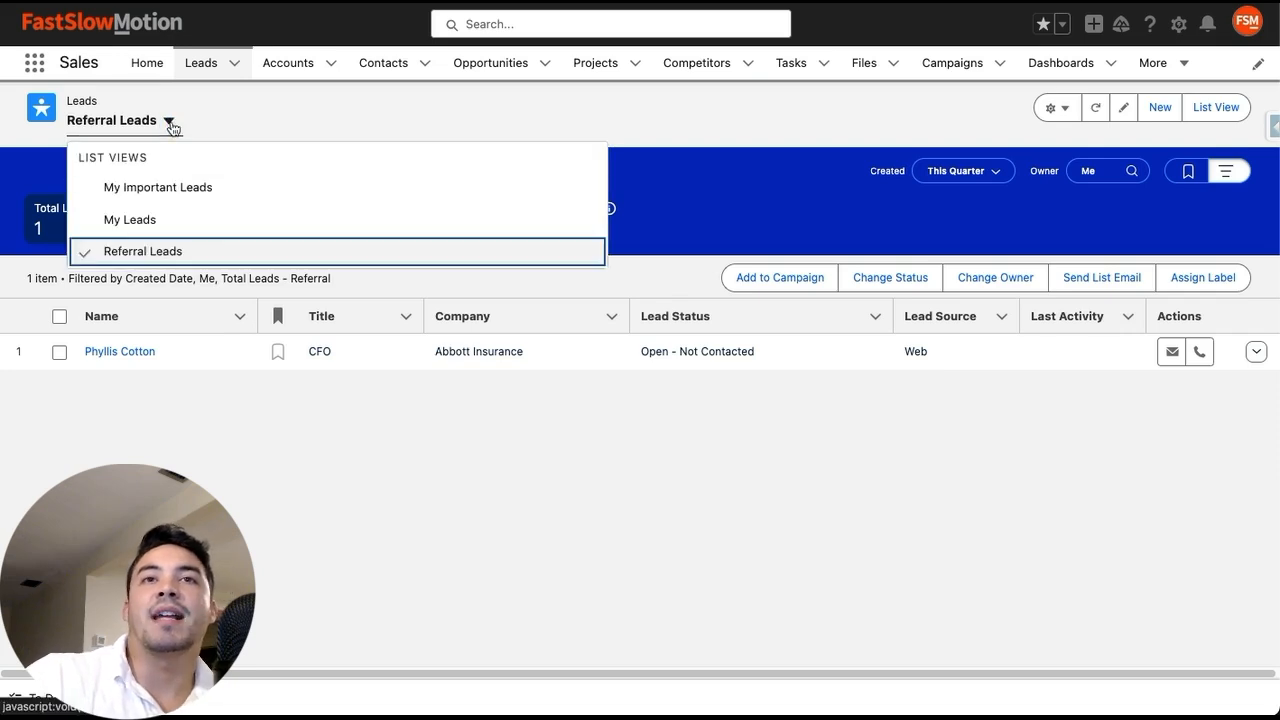
click(143, 255)
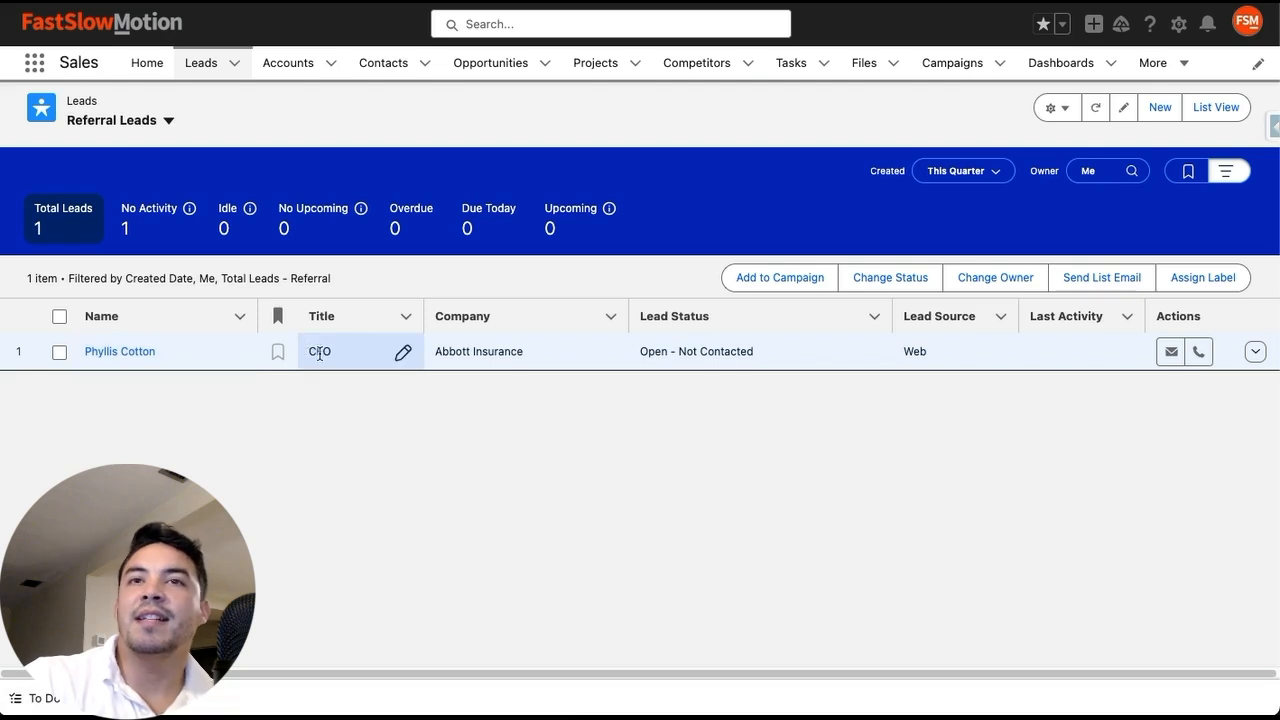
click(108, 352)
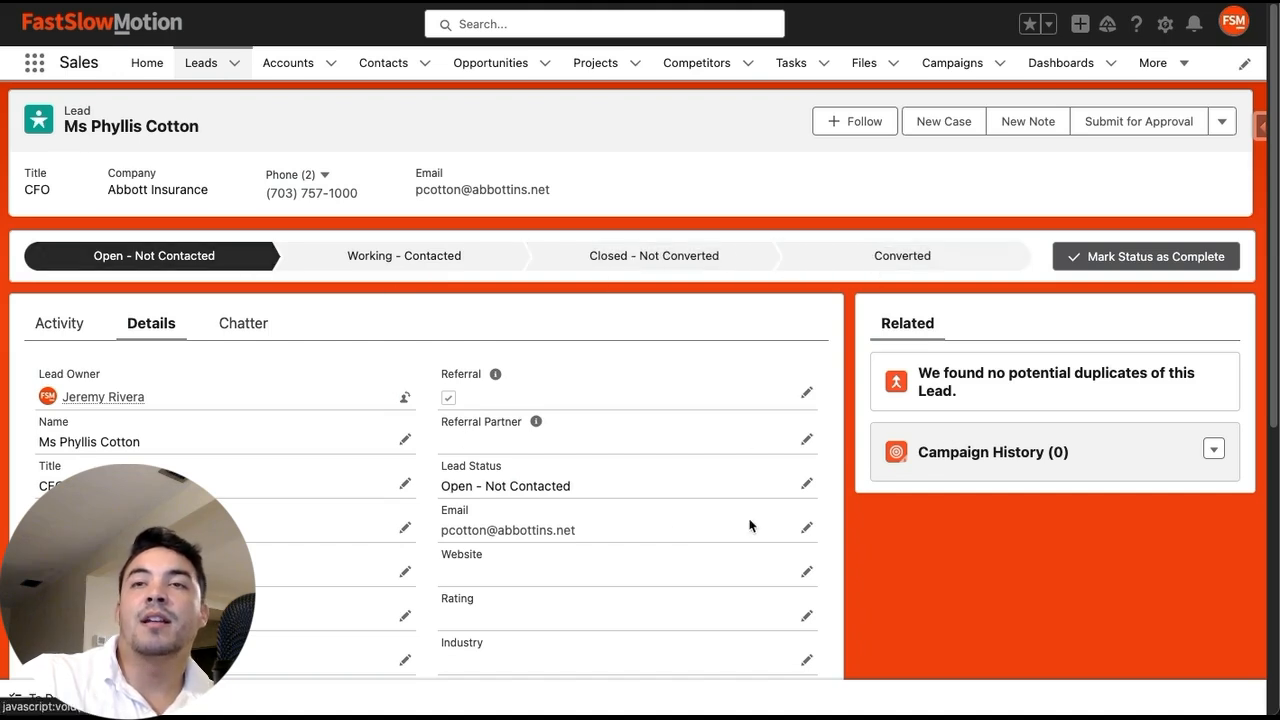
Step: Preview the lead's Working - Contacted, Closed - Not Converted and Converted stages, ending back on Open - Not Contacted
click(368, 262)
click(621, 257)
click(878, 259)
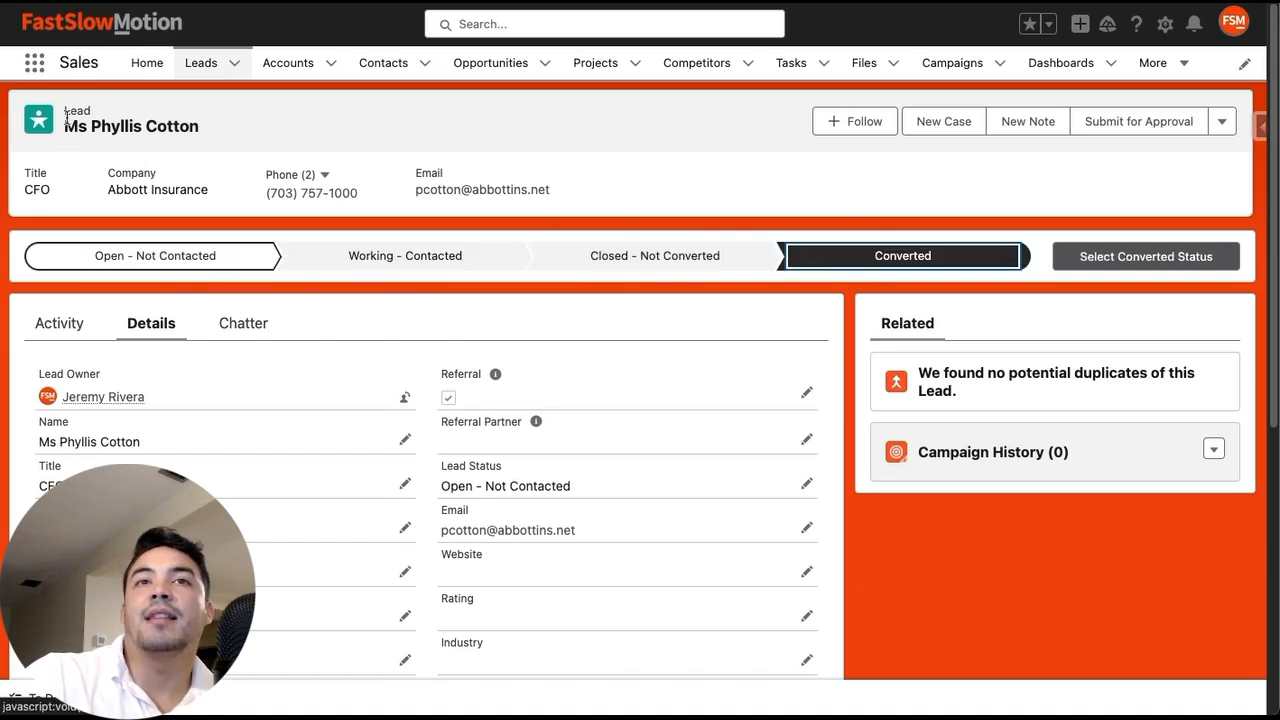
click(183, 263)
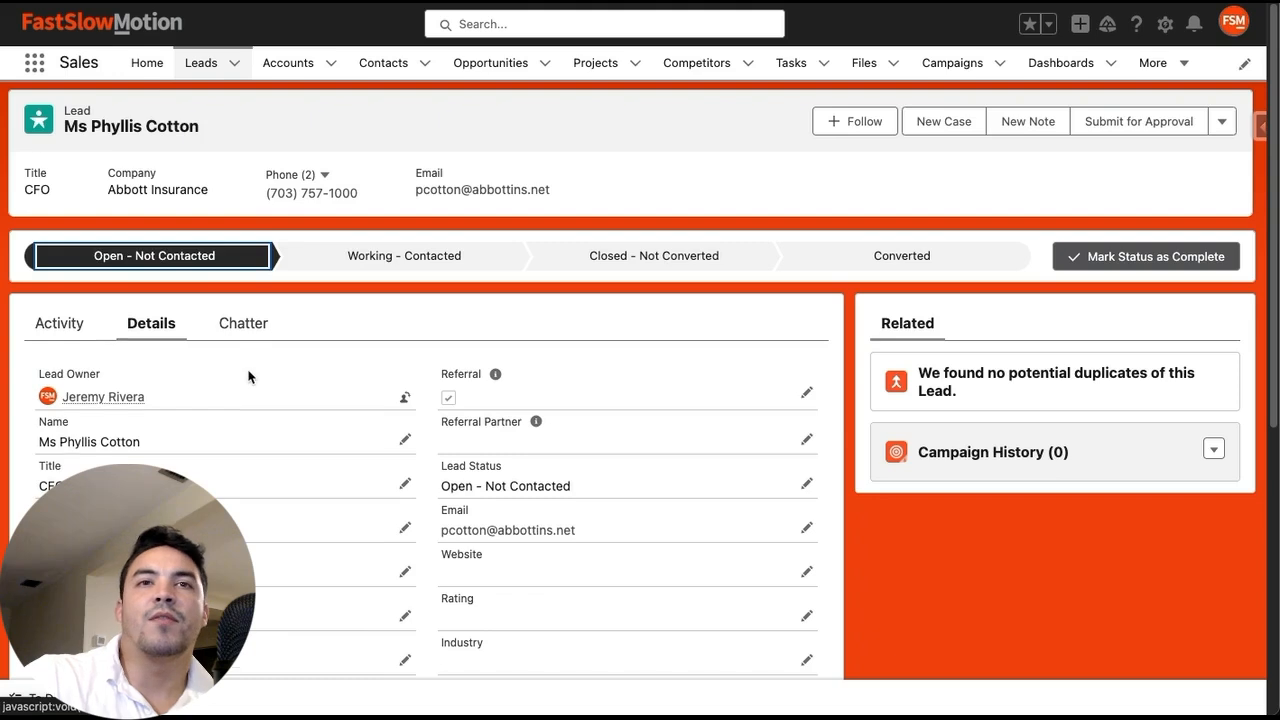
Step: Set the lead's Referral Partner to the SalesforceHelpers account and save the record
scroll(250, 377, down, 3)
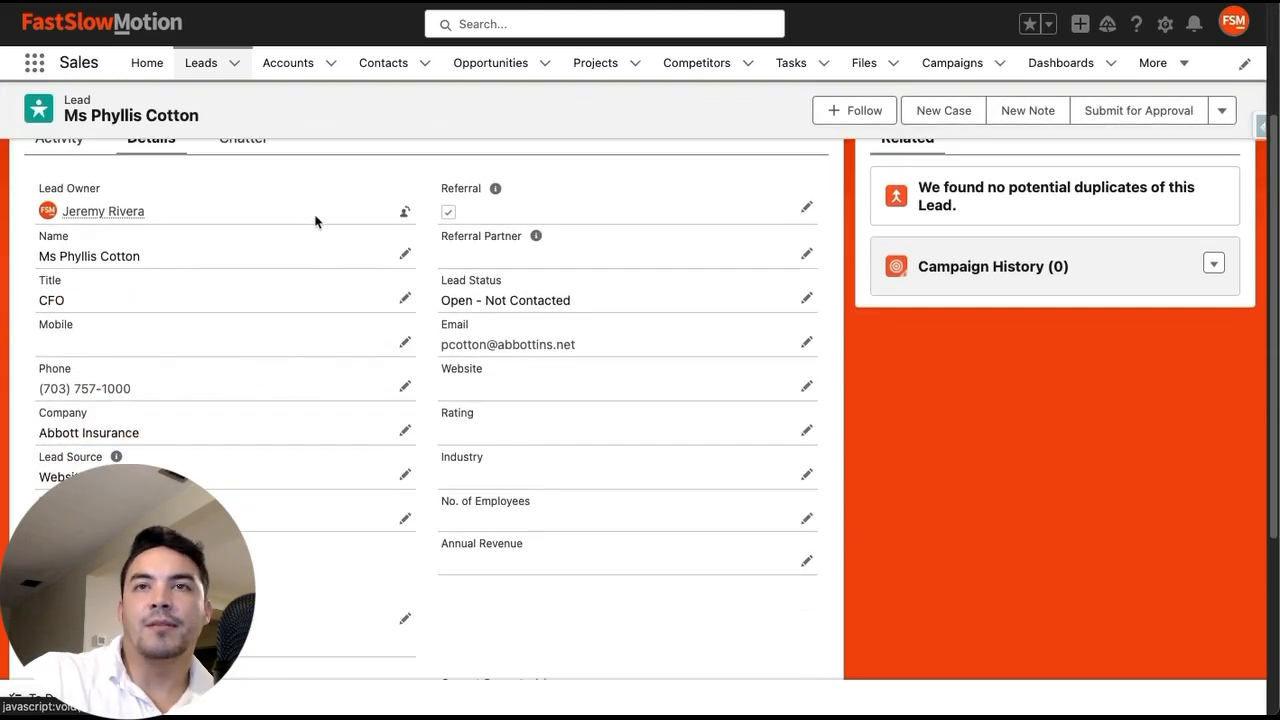
drag(441, 188, 476, 188)
click(446, 208)
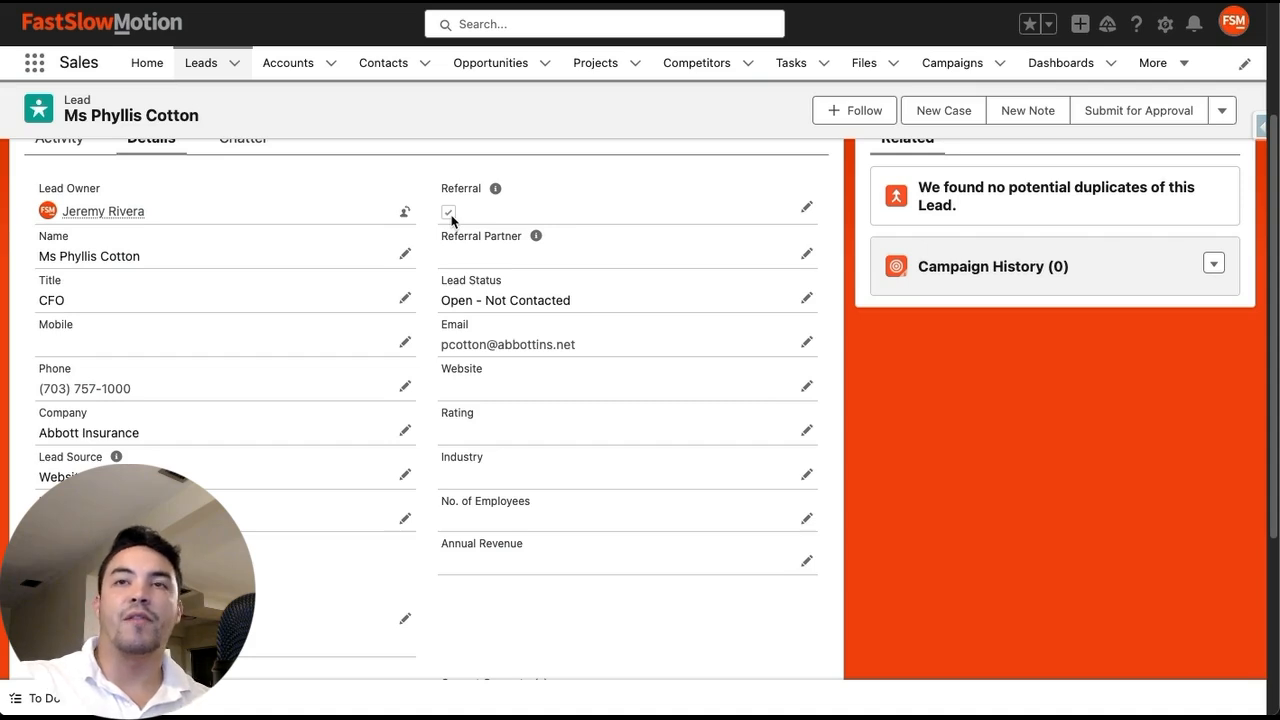
mouse_move(495, 196)
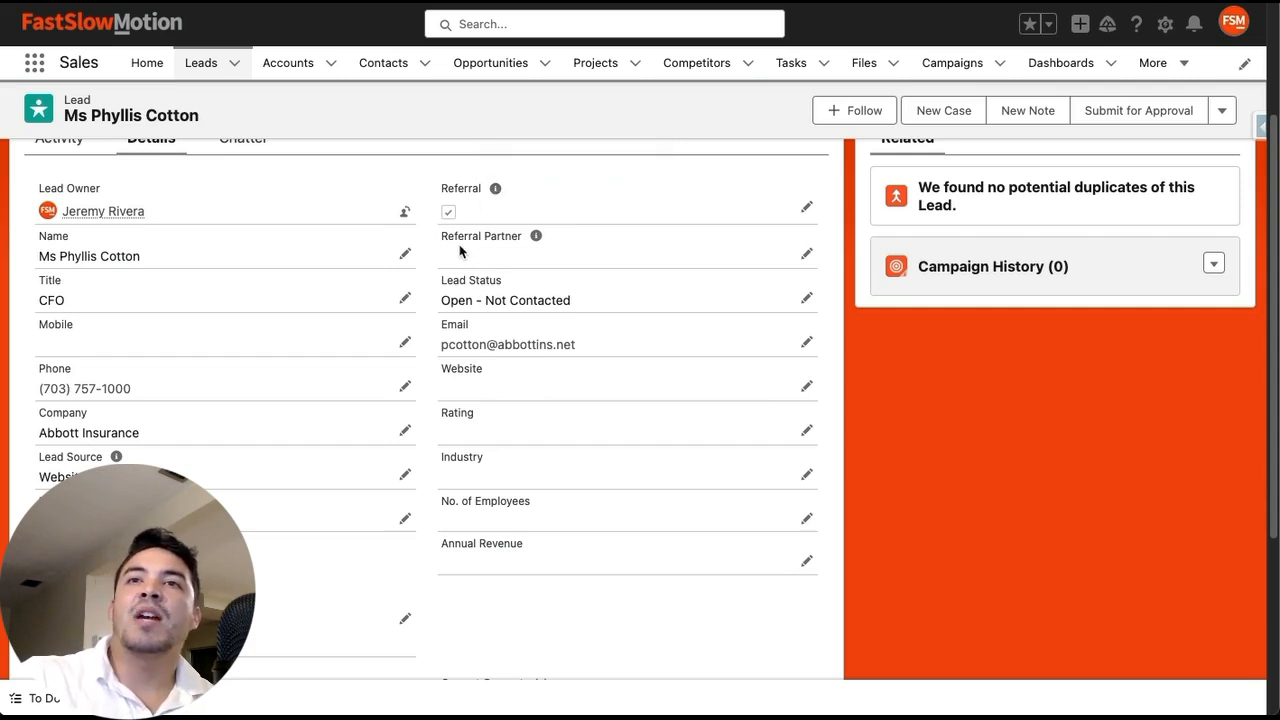
click(806, 253)
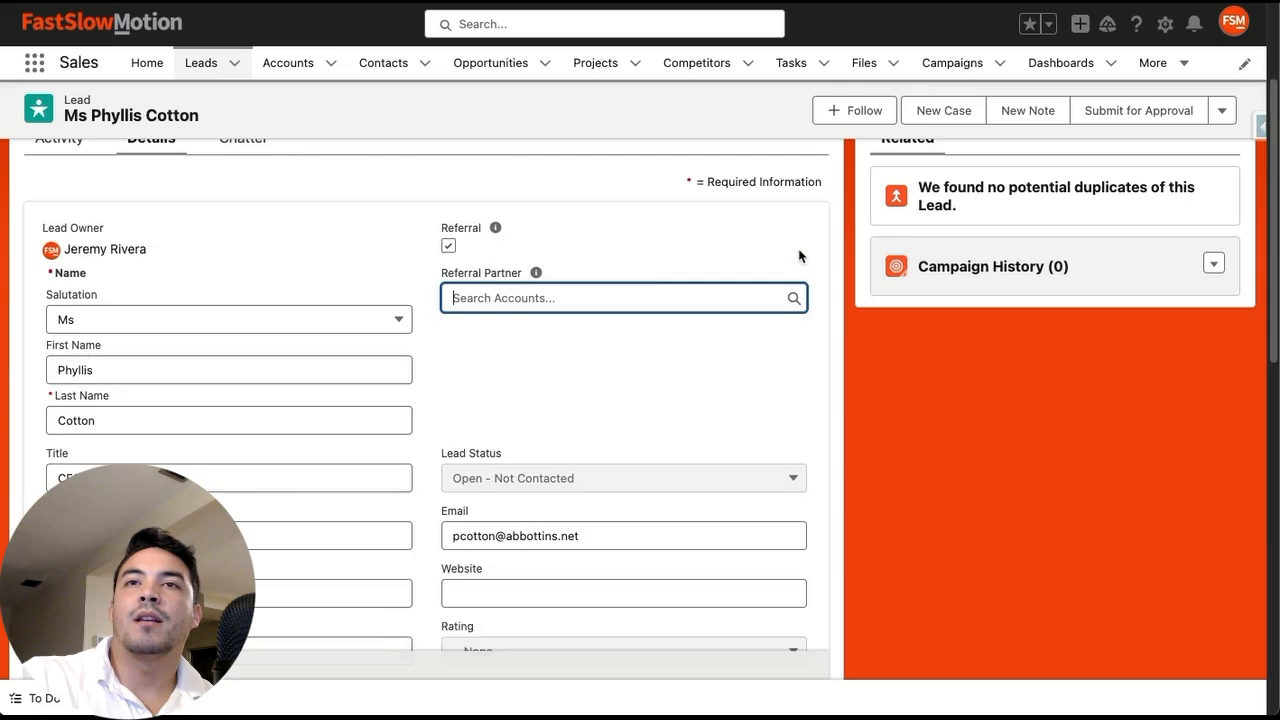
click(596, 297)
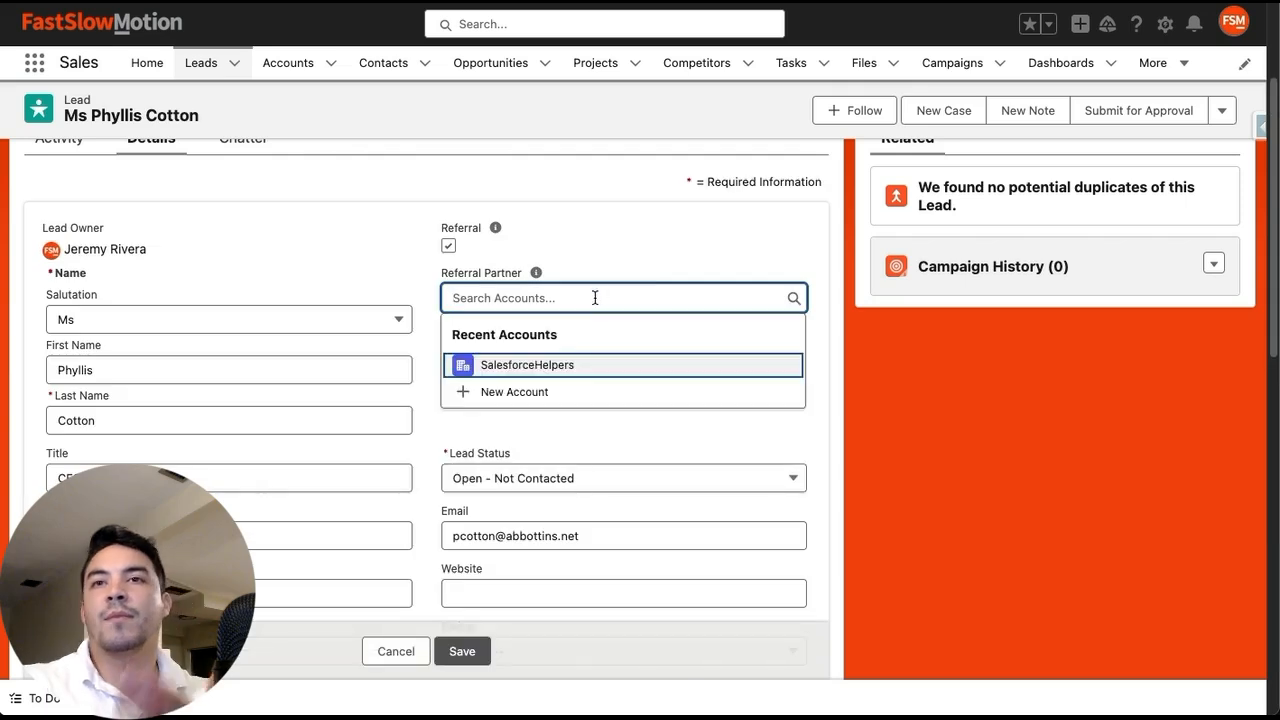
click(546, 370)
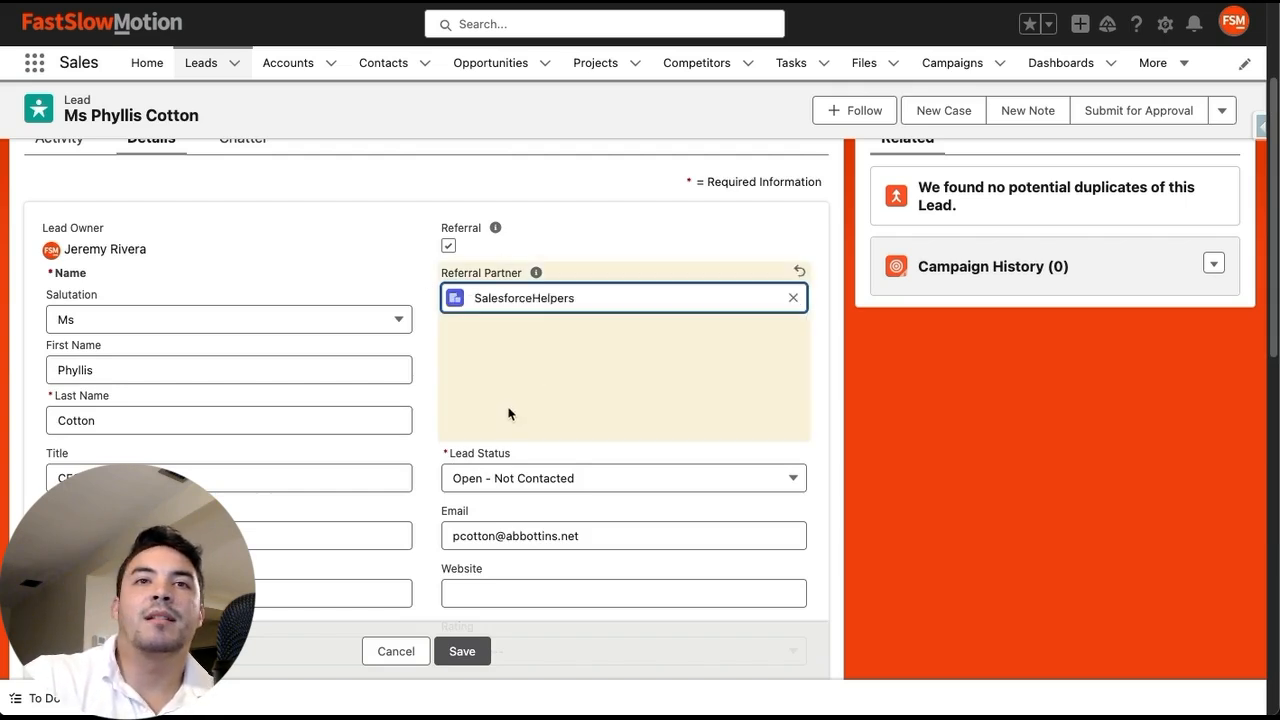
click(464, 651)
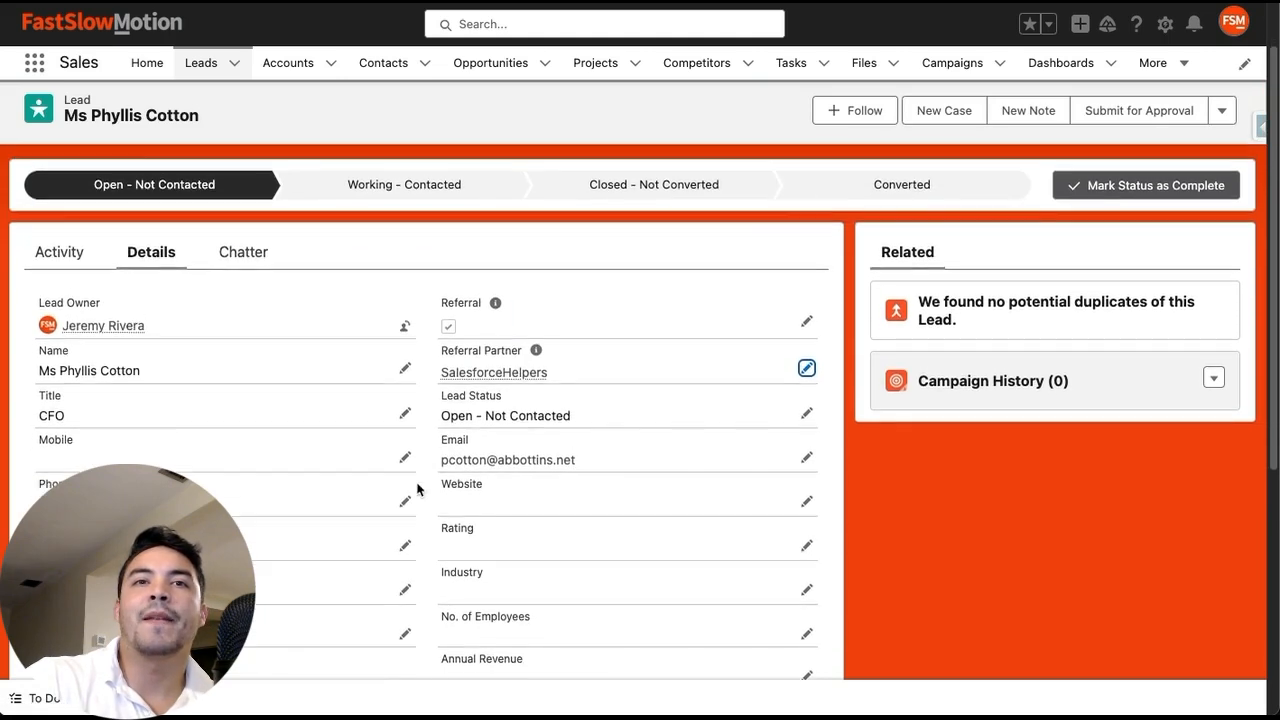
Step: Start converting the lead from its Converted stage and name the new opportunity "Abbott Insurance-Consultation"
click(885, 186)
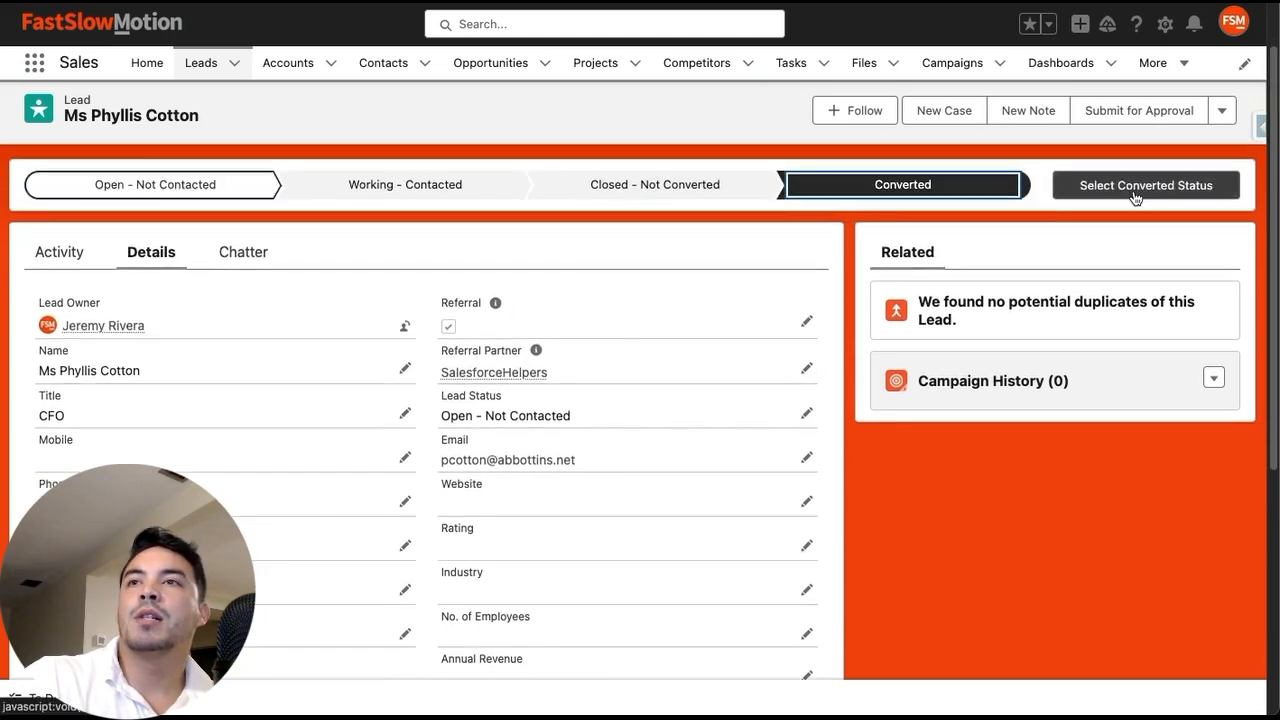
click(1068, 193)
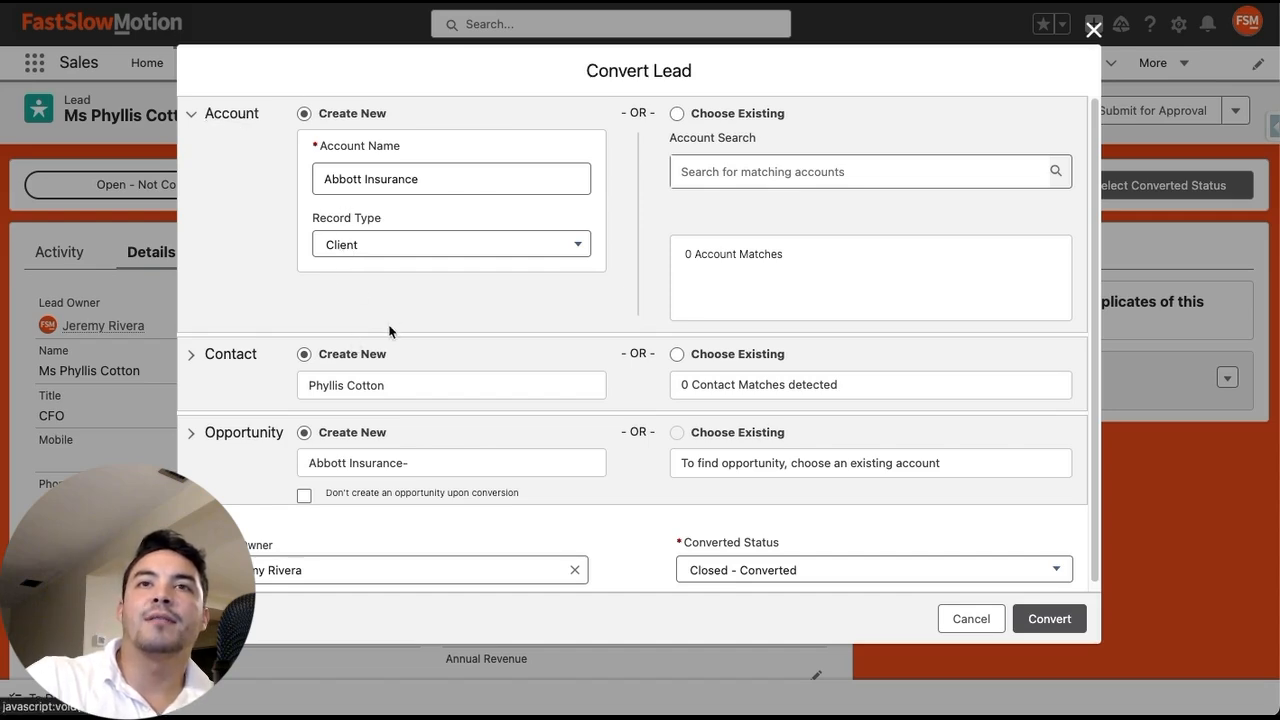
scroll(389, 331, down, 1)
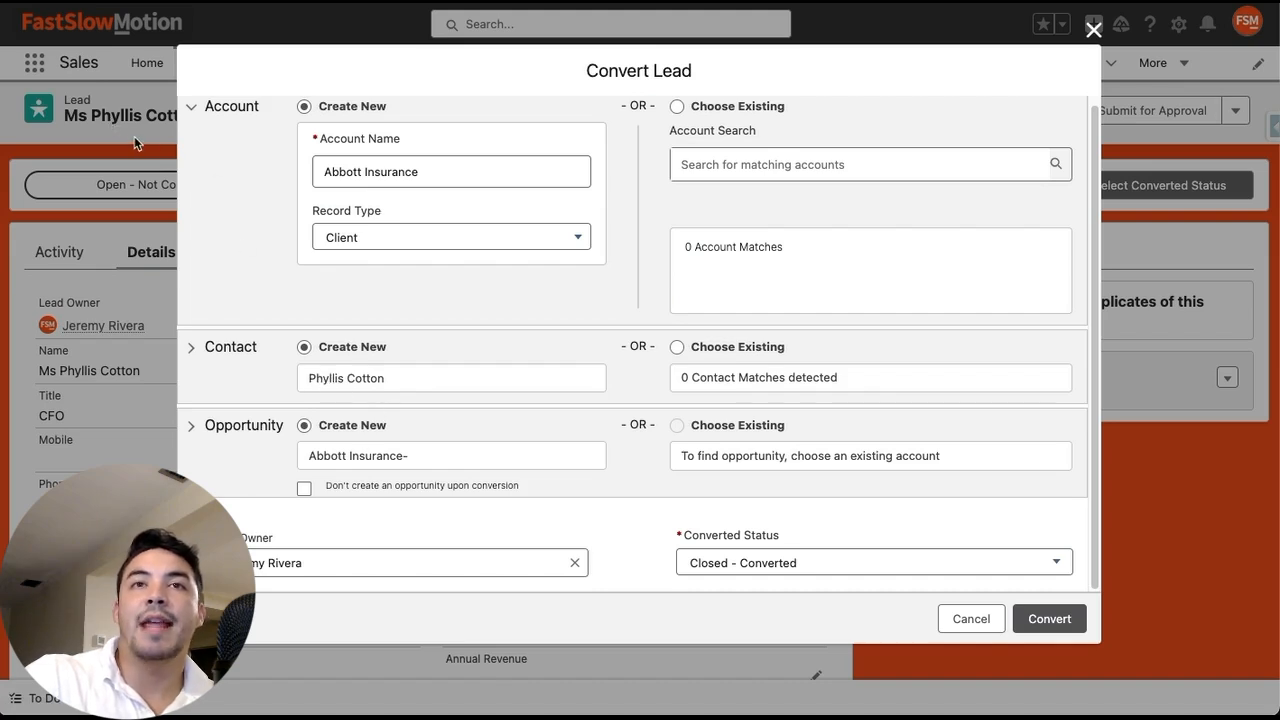
click(193, 431)
click(478, 347)
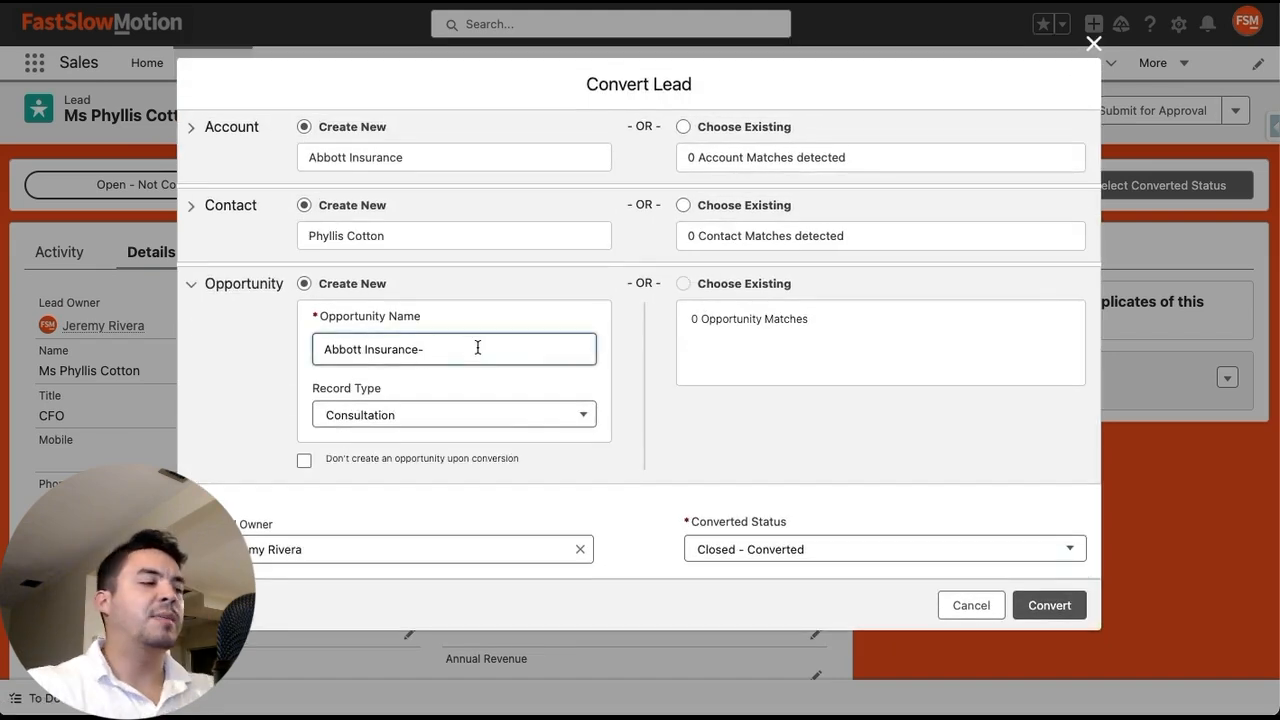
text(Consultation)
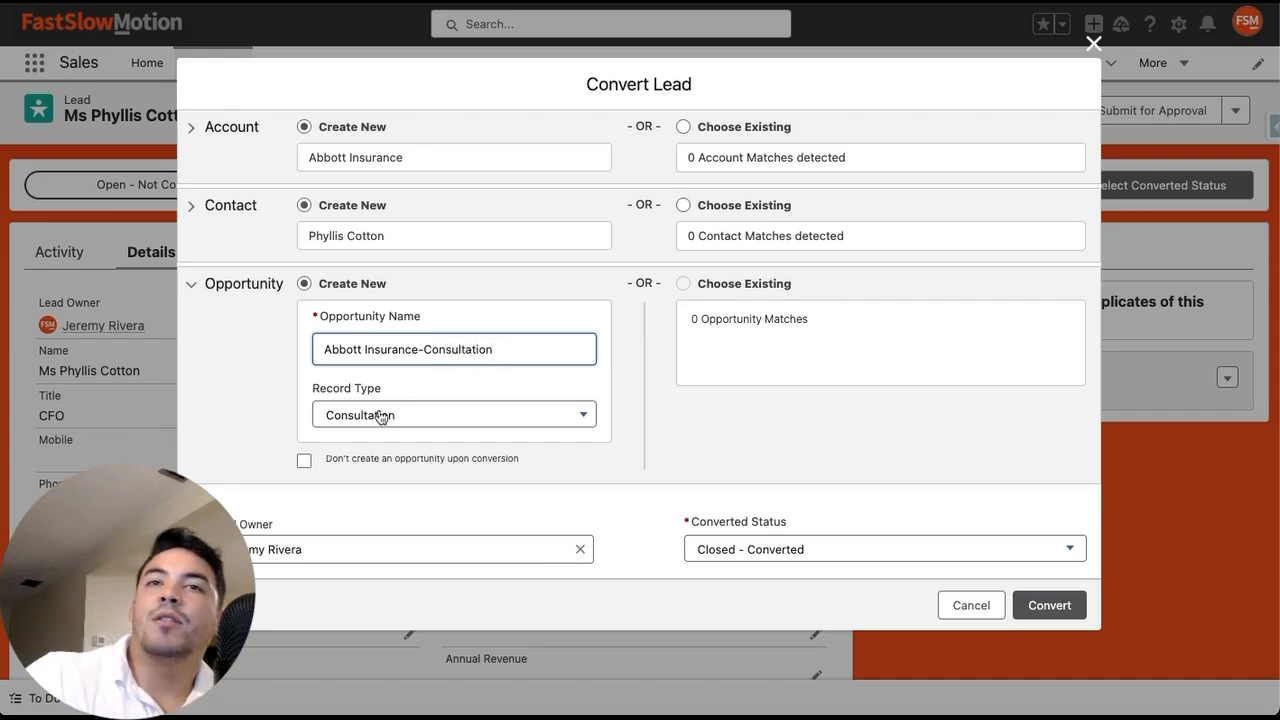
Step: Keep the opportunity record type as Consultation, convert the lead and return to the leads list
click(570, 414)
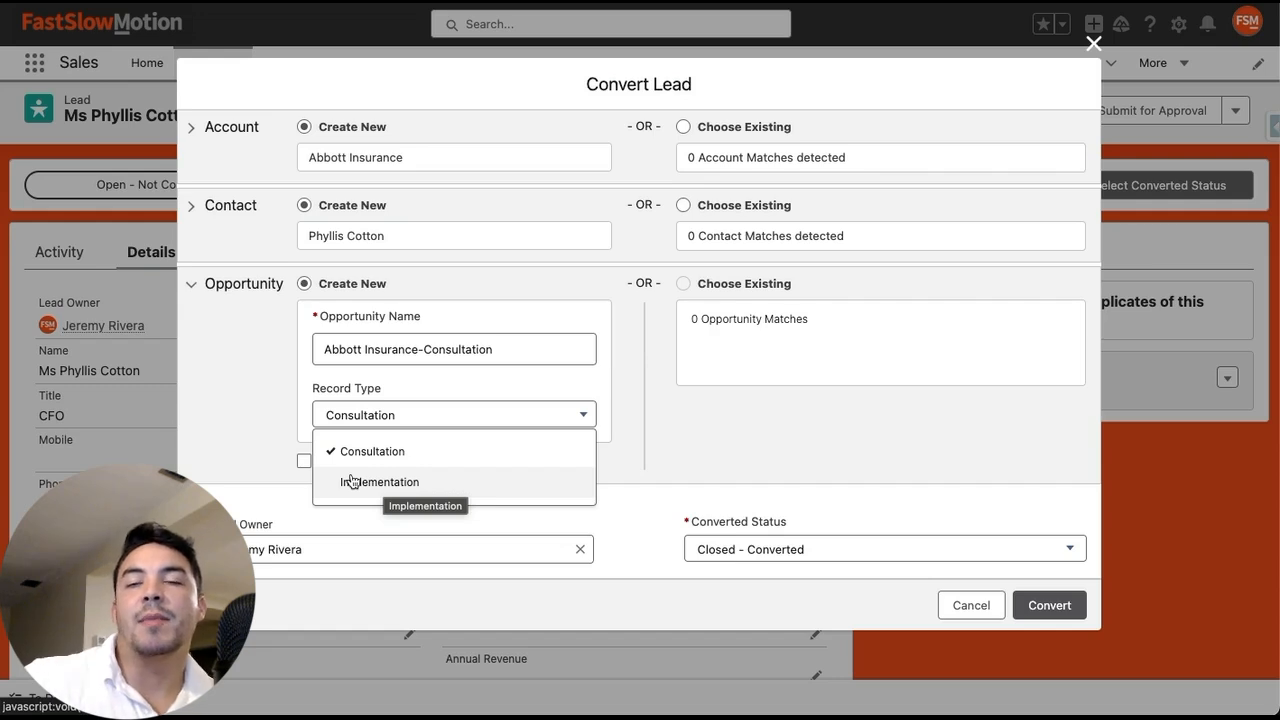
click(375, 455)
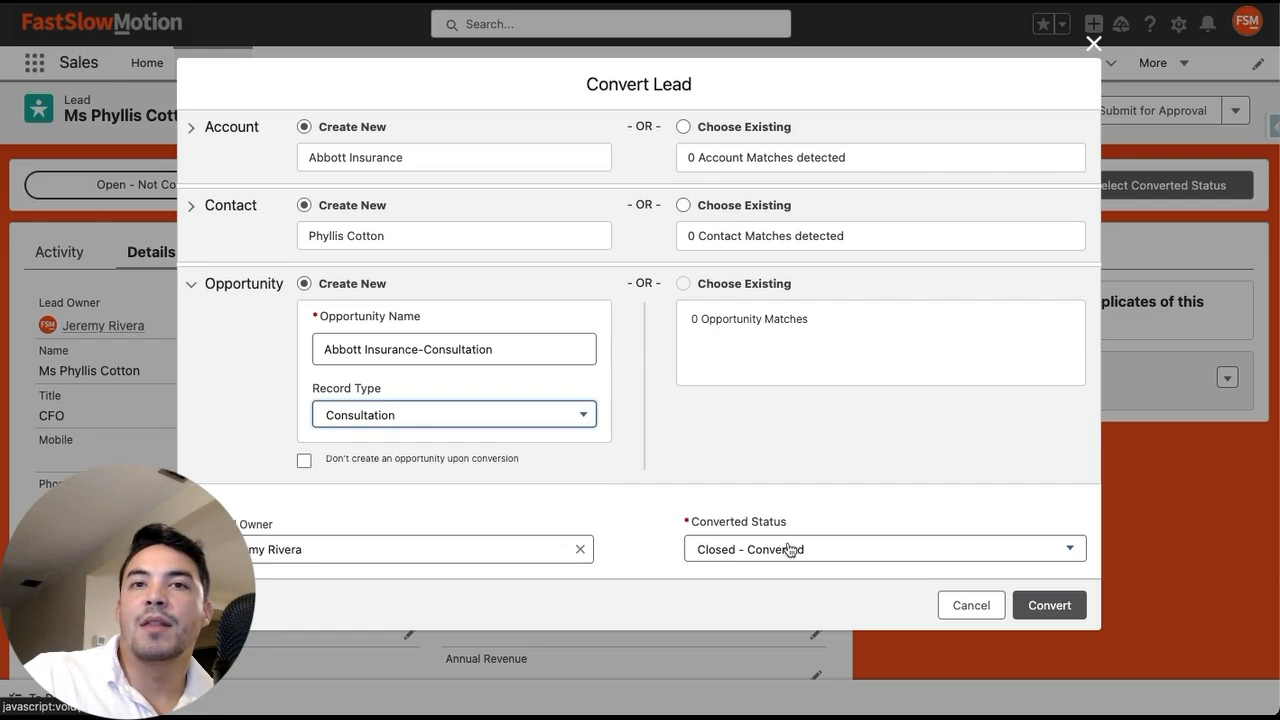
click(1041, 605)
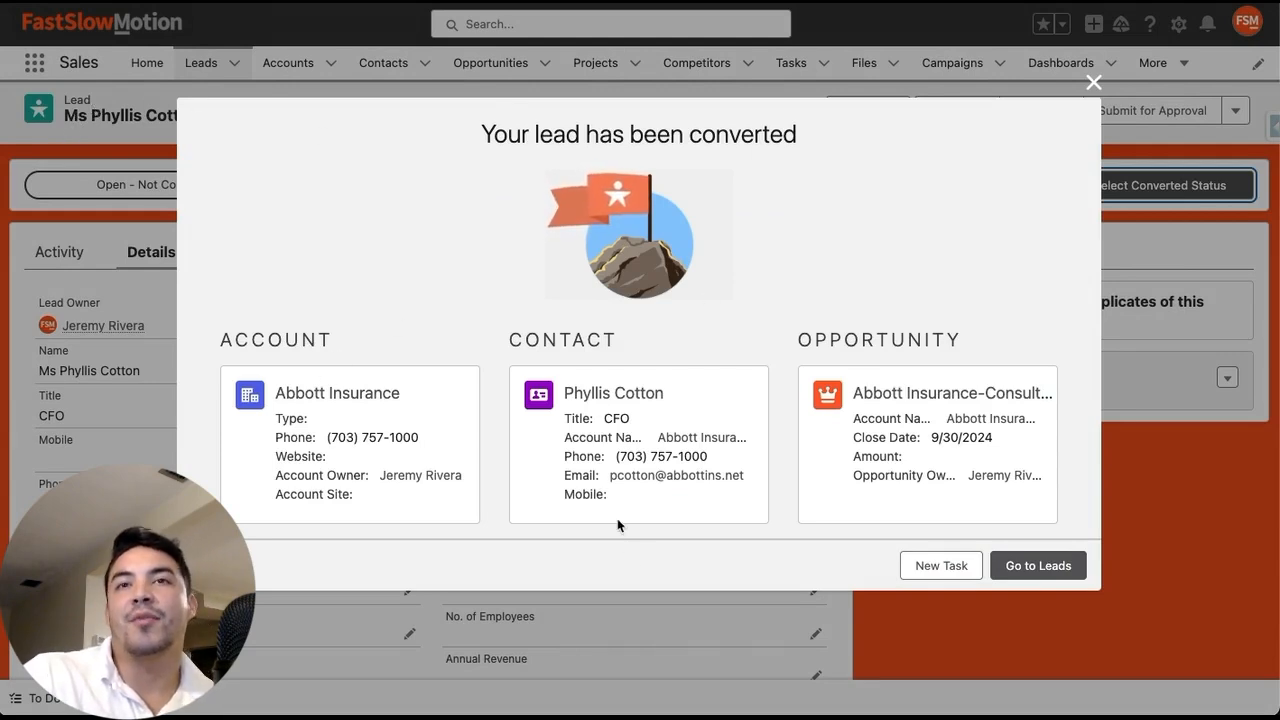
click(1036, 563)
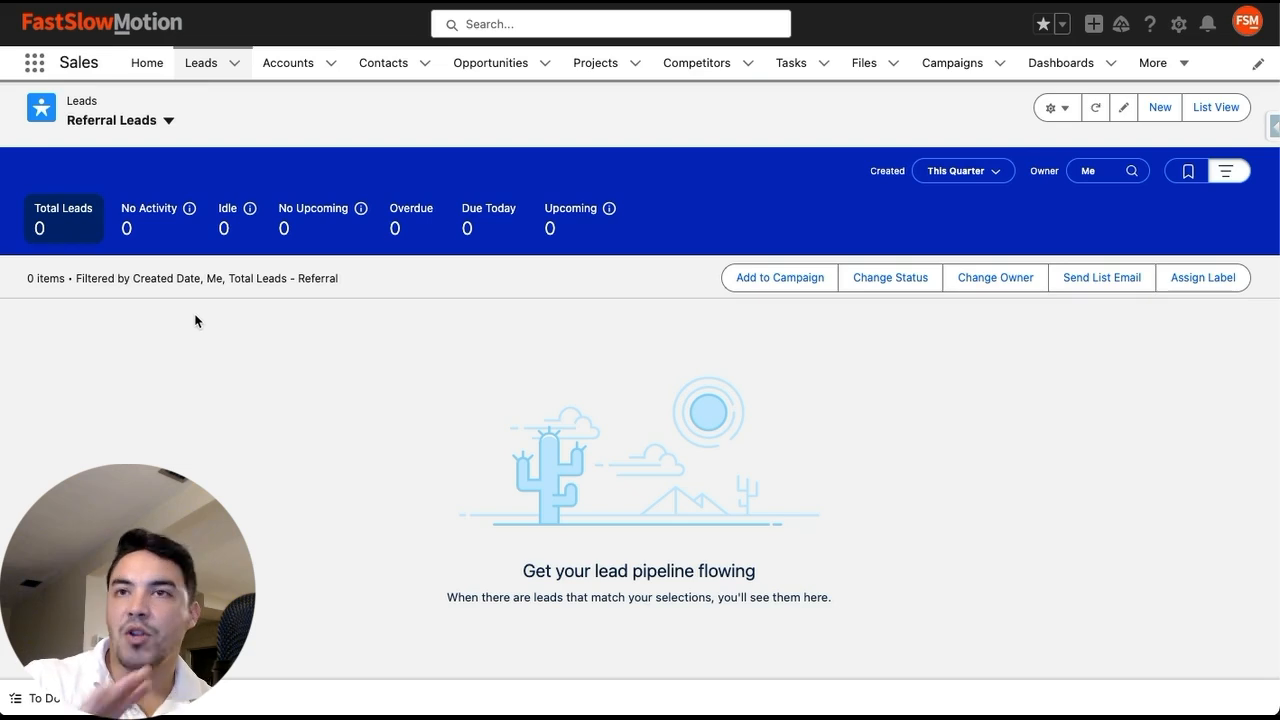
Step: Switch to the My Leads list view and look through its leads
click(162, 123)
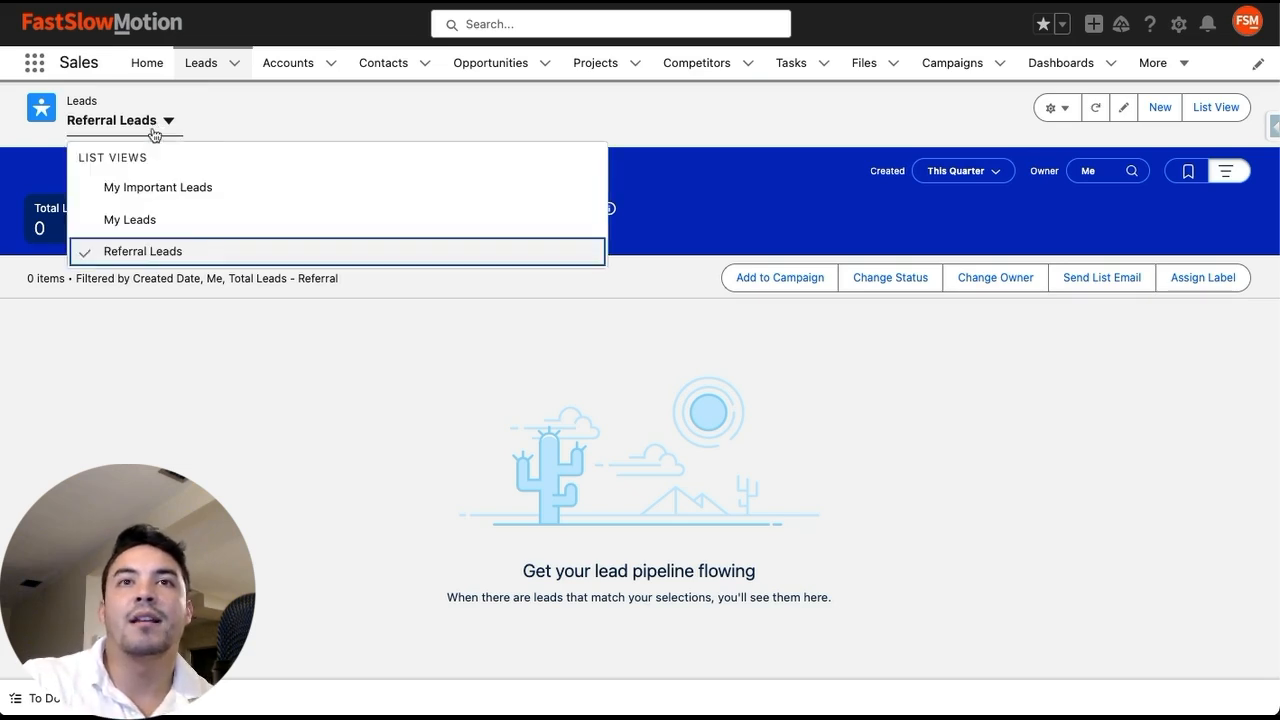
click(138, 222)
scroll(295, 386, down, 2)
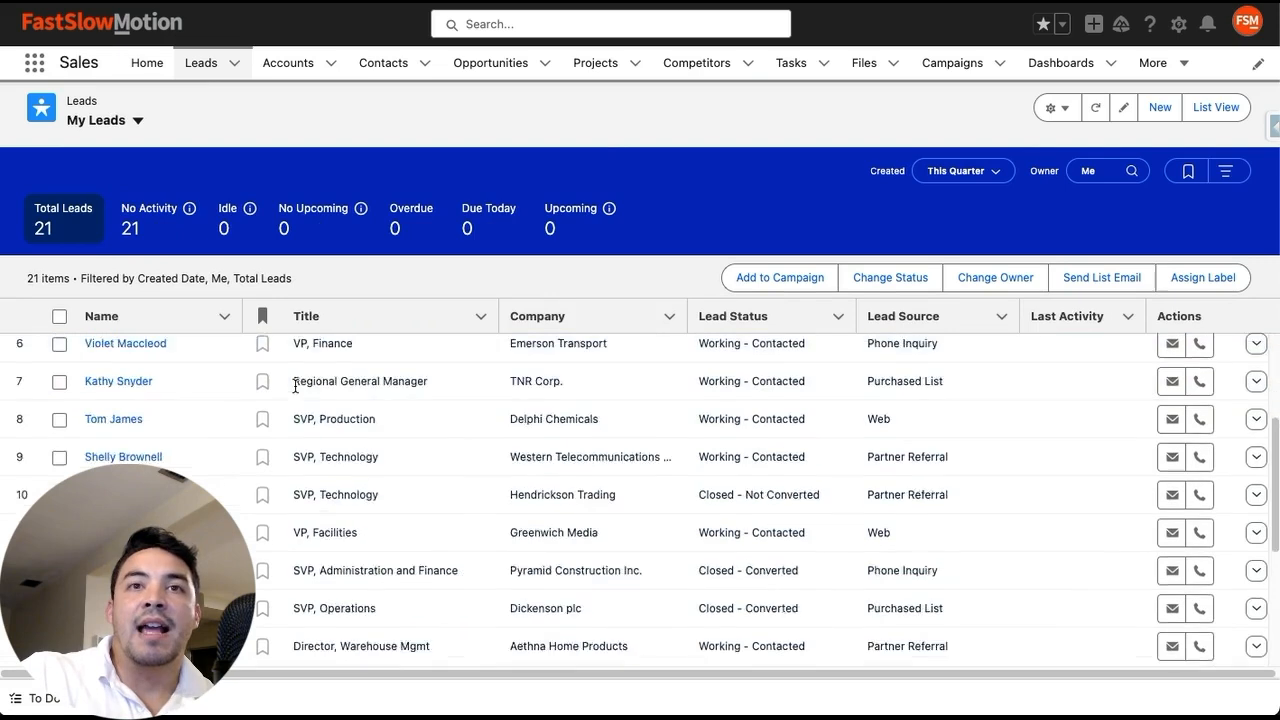
scroll(295, 386, down, 3)
scroll(295, 386, up, 5)
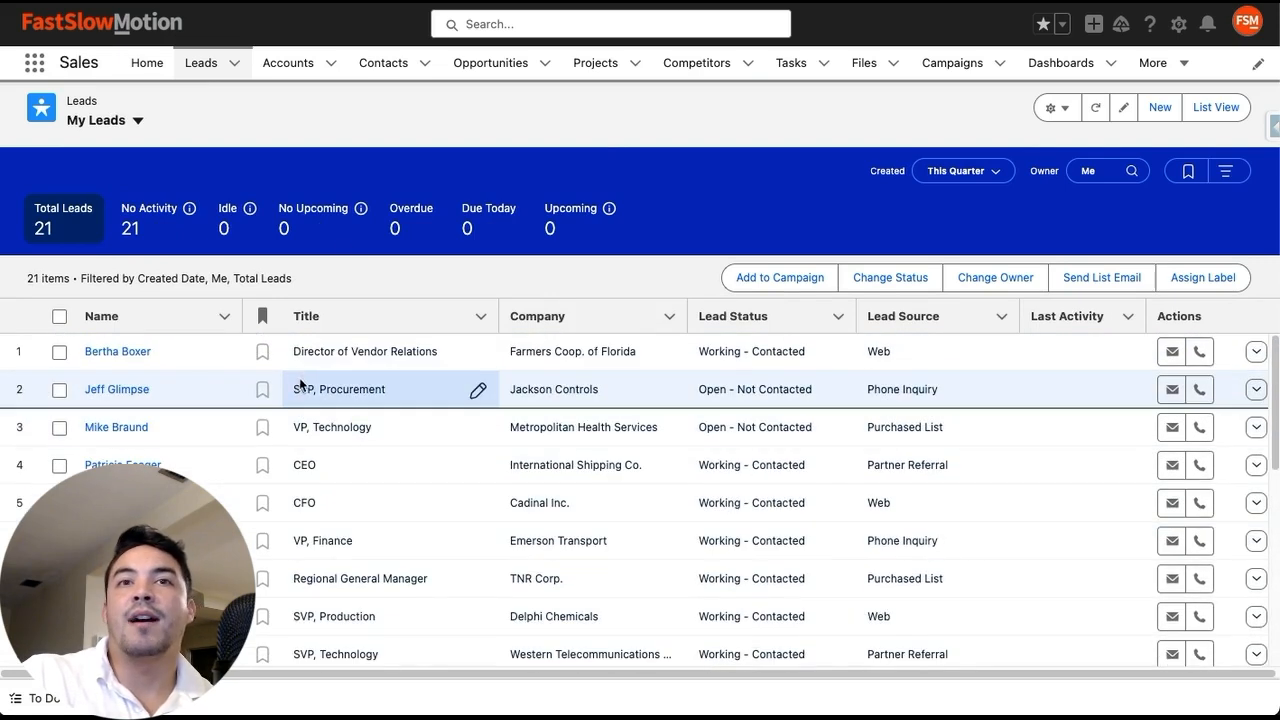
Step: Open the contacts list, search all records for the converted contact by partial first name, and preview the Abbott Insurance contact
click(383, 68)
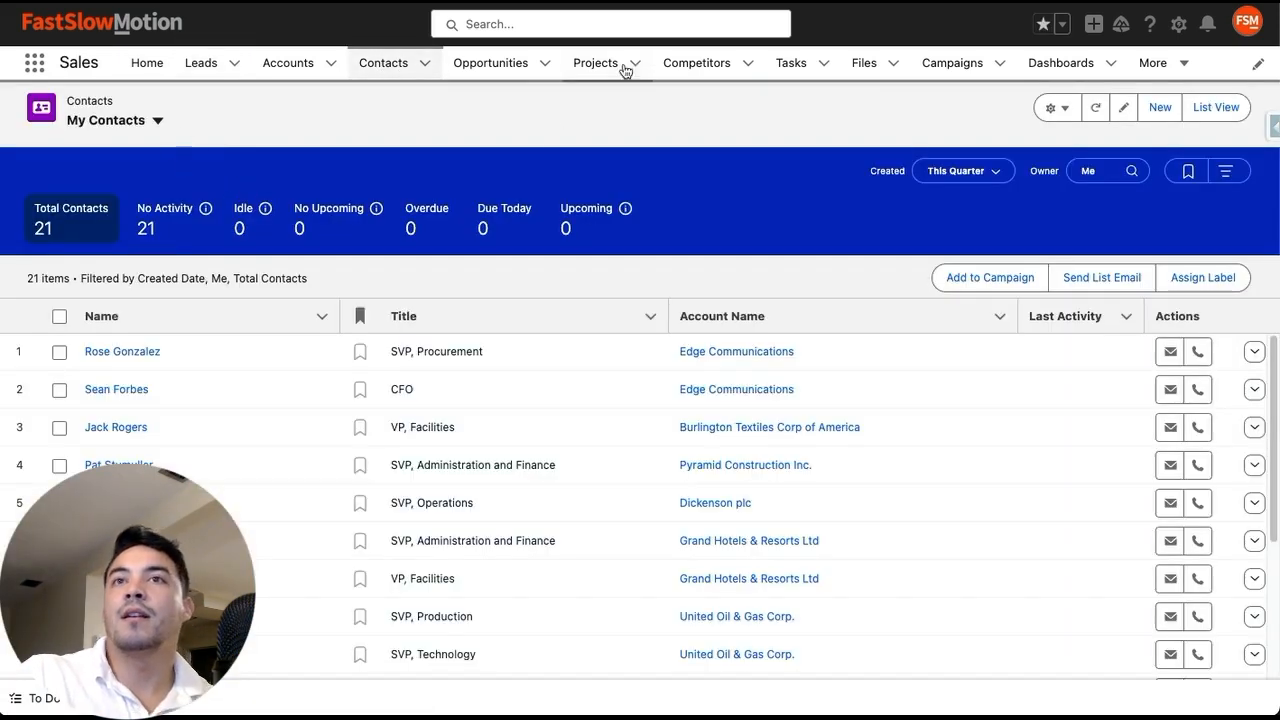
click(595, 28)
text(phy)
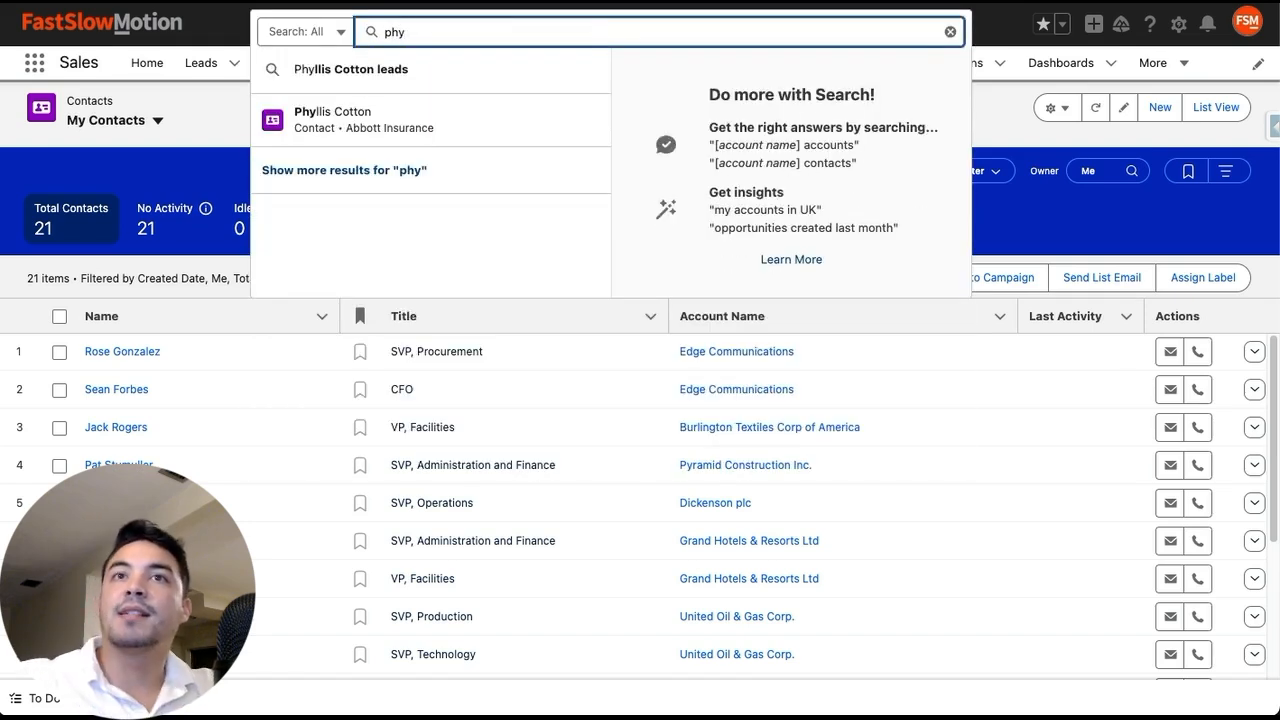
mouse_move(300, 135)
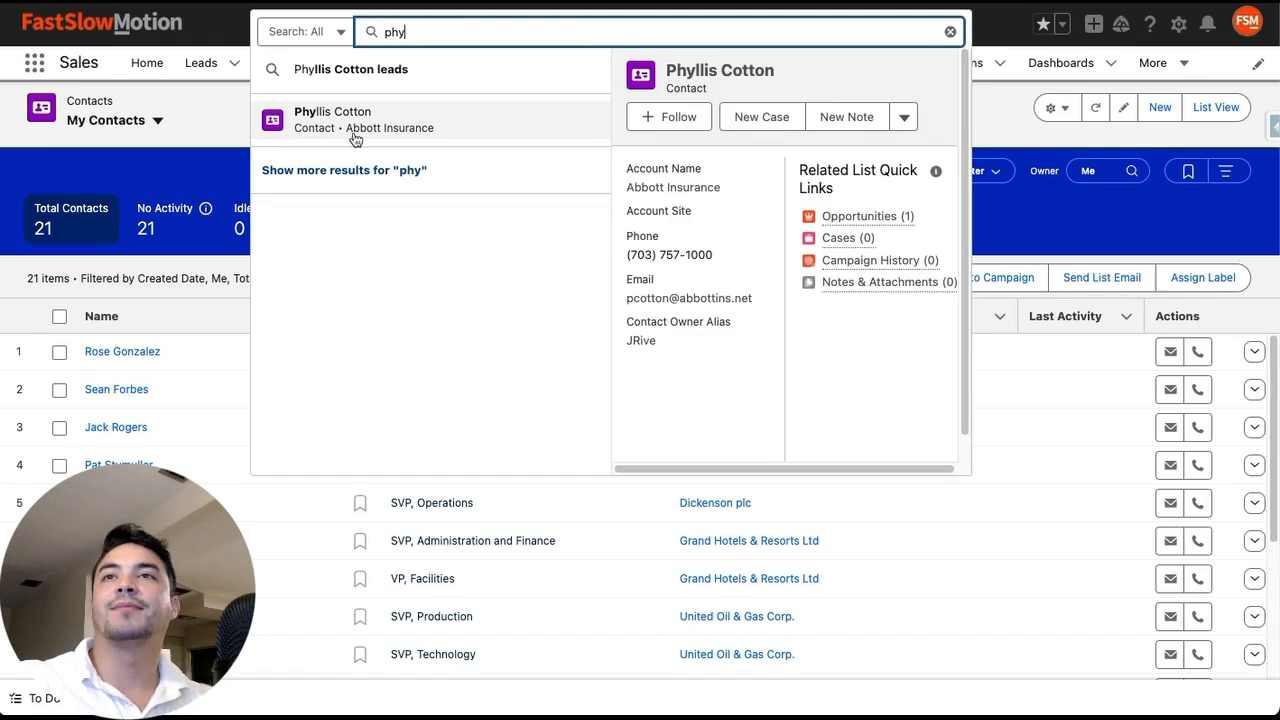
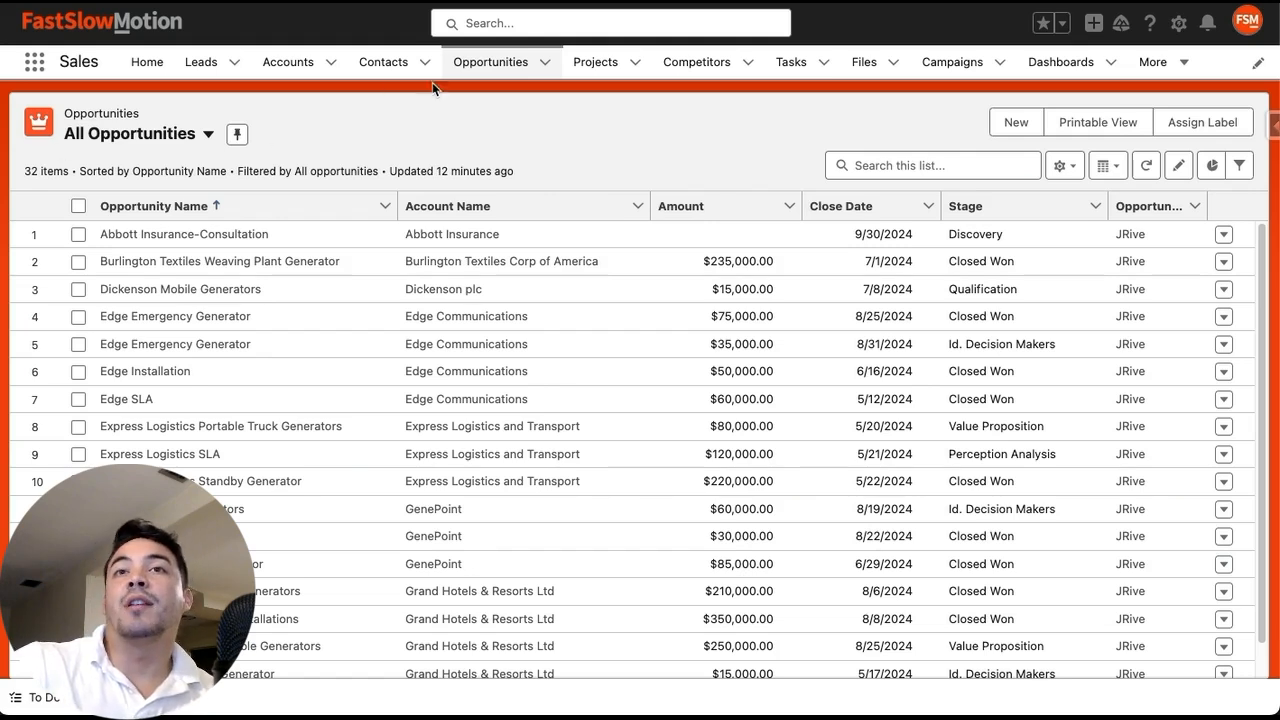
Step: Open the Abbott Insurance-Consultation opportunity and review its details, stage and related records
click(142, 234)
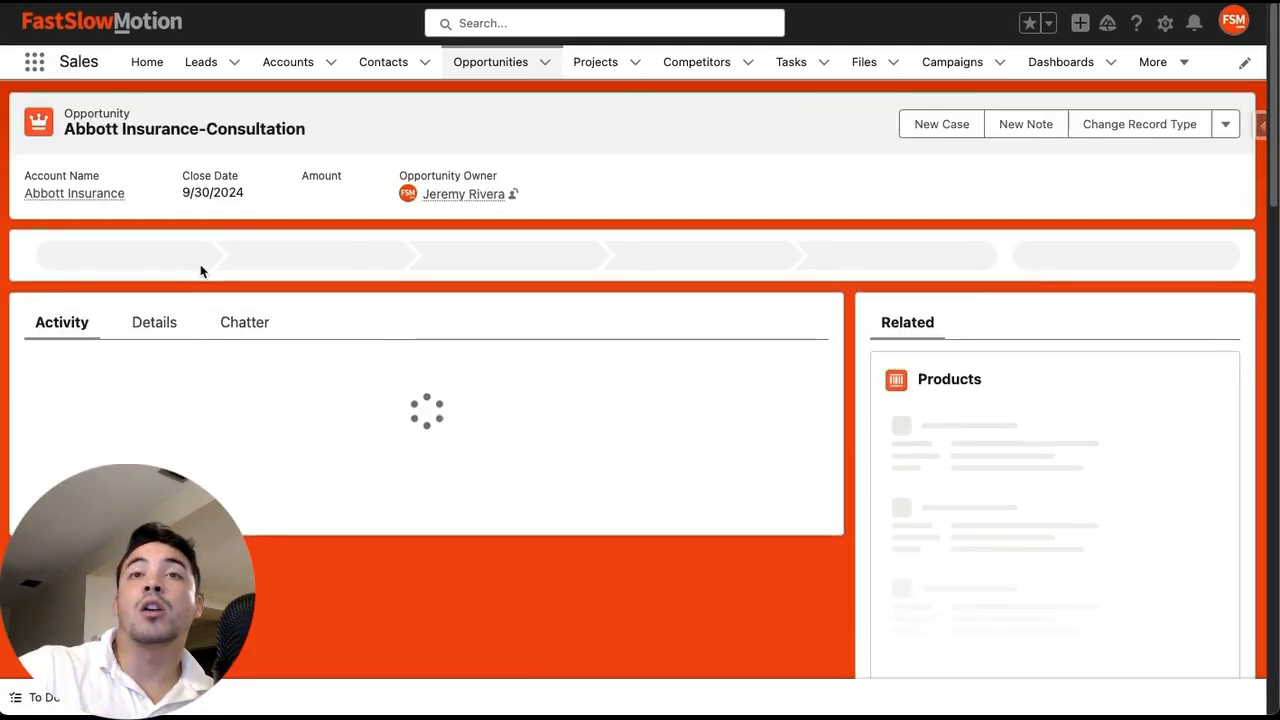
scroll(420, 423, down, 1)
scroll(420, 423, up, 1)
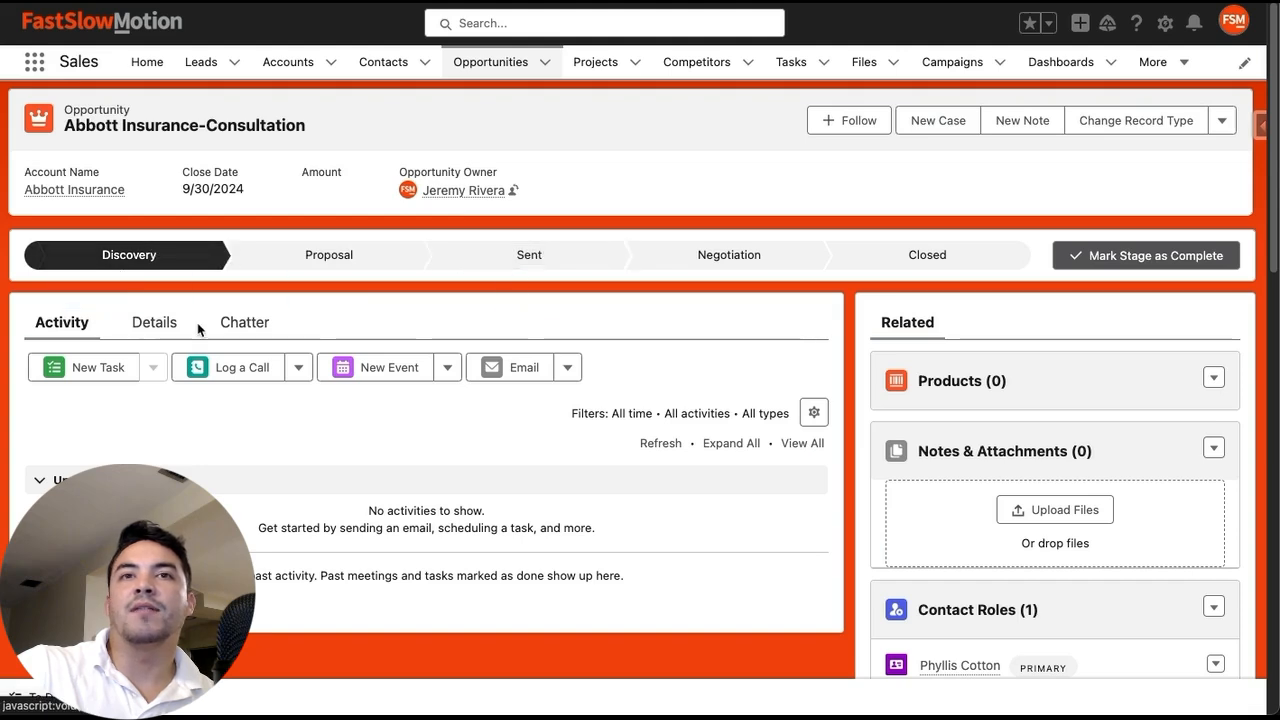
click(168, 326)
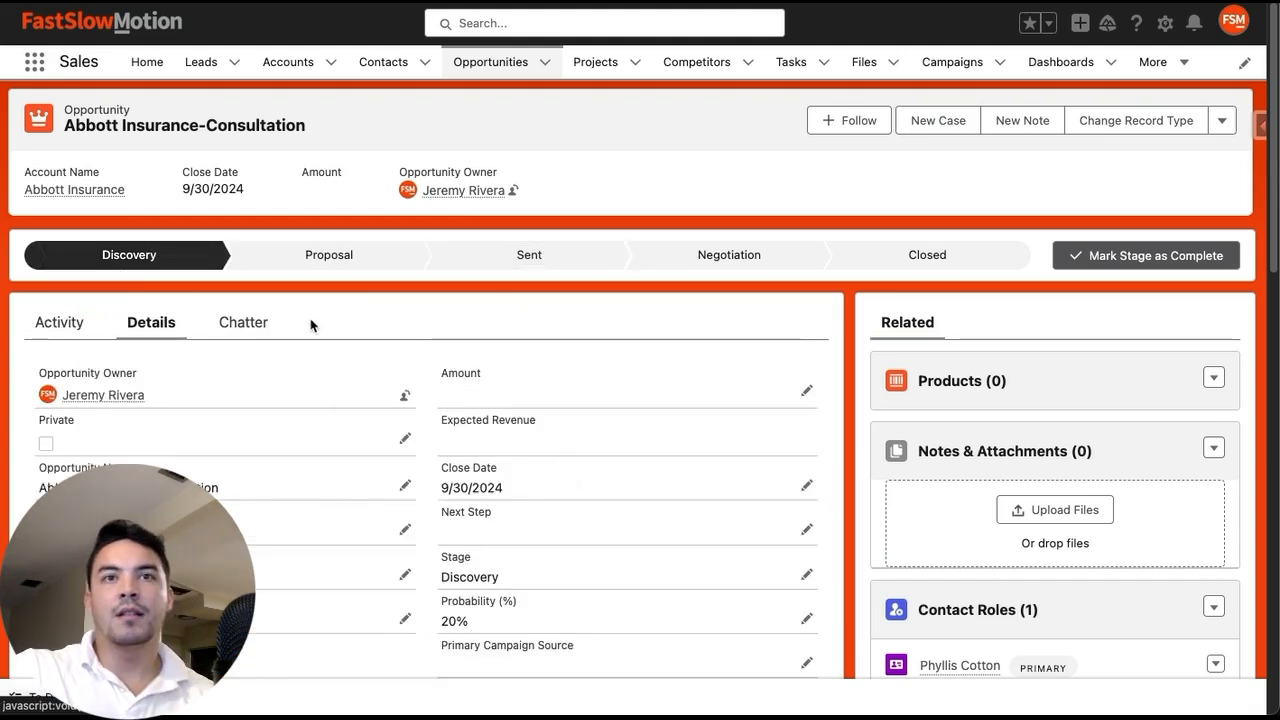
scroll(300, 290, down, 1)
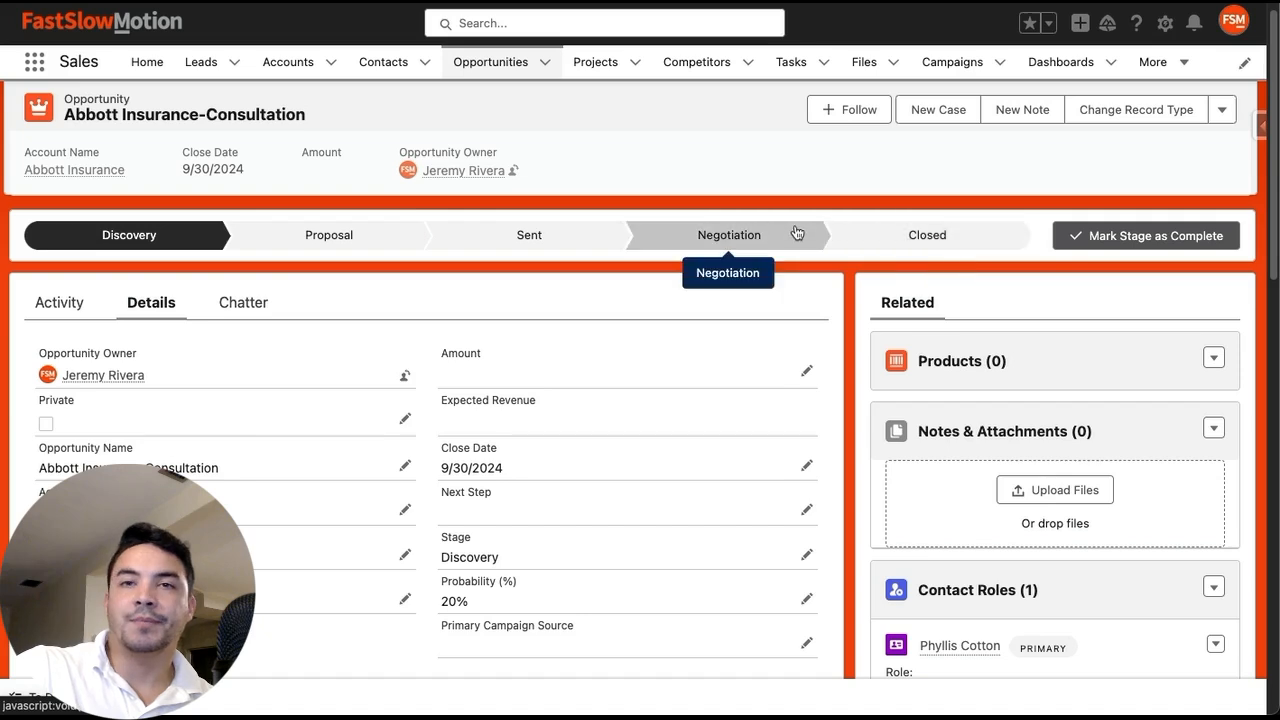
scroll(552, 383, down, 2)
scroll(552, 390, down, 2)
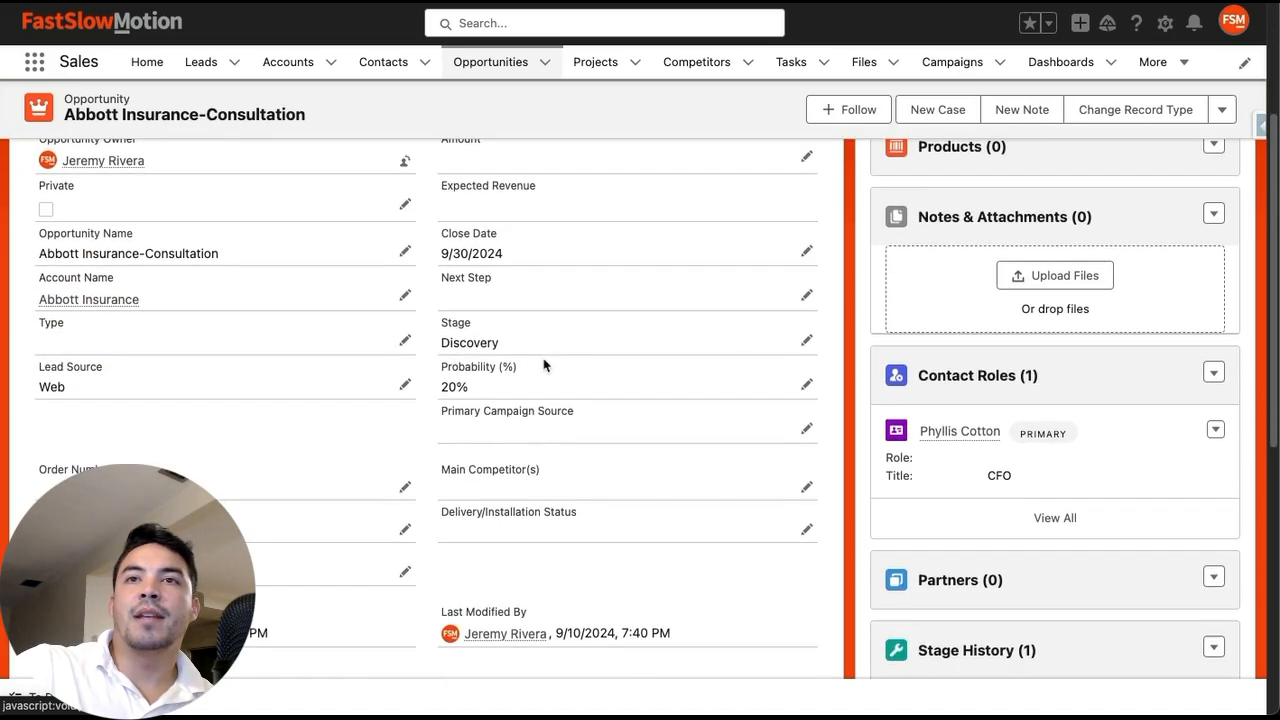
Step: Preview the Negotiation, Proposal and Closed stages on the opportunity's sales path, ending on Proposal, without marking any as current
scroll(473, 343, up, 4)
click(728, 234)
click(325, 245)
click(908, 245)
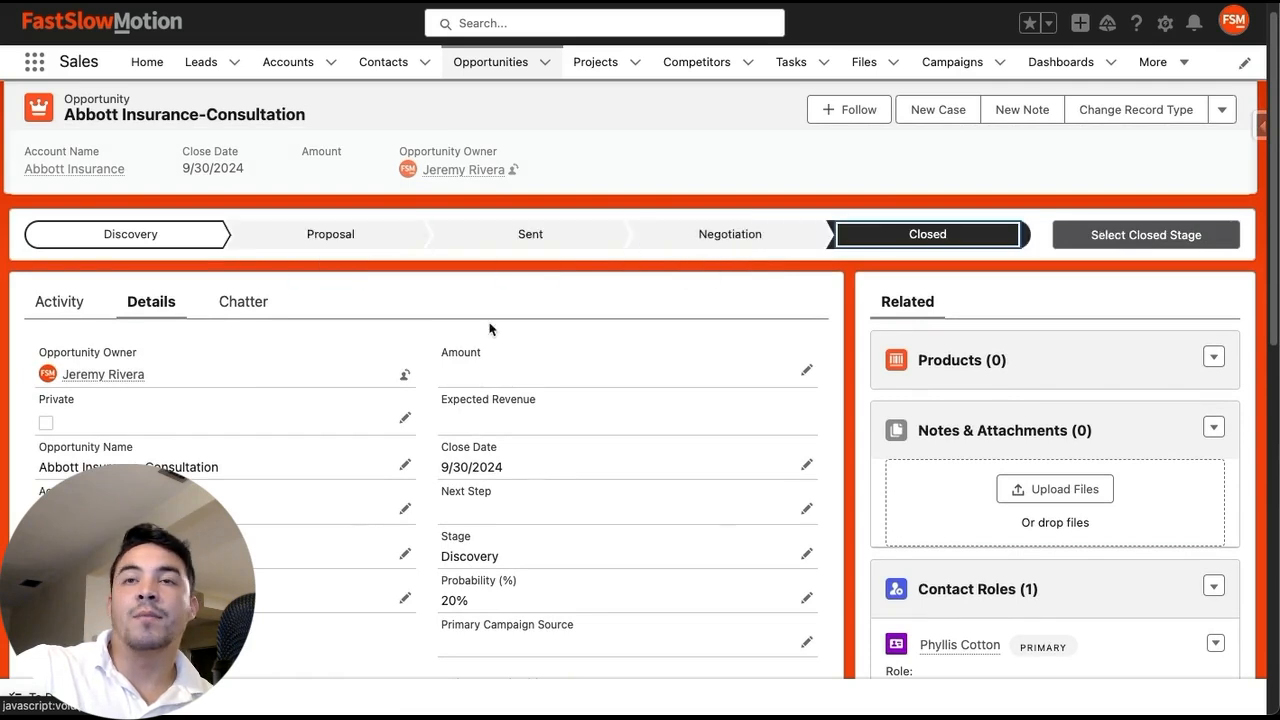
scroll(455, 328, down, 1)
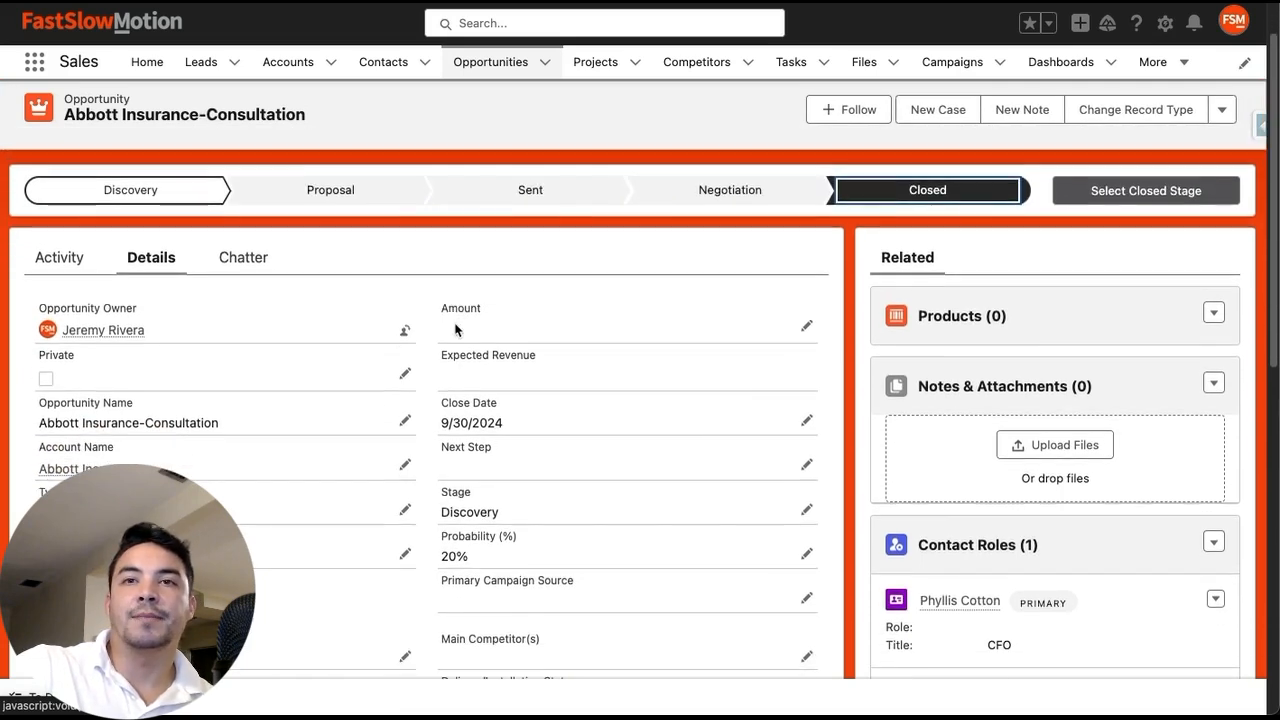
scroll(455, 330, down, 1)
scroll(646, 349, up, 3)
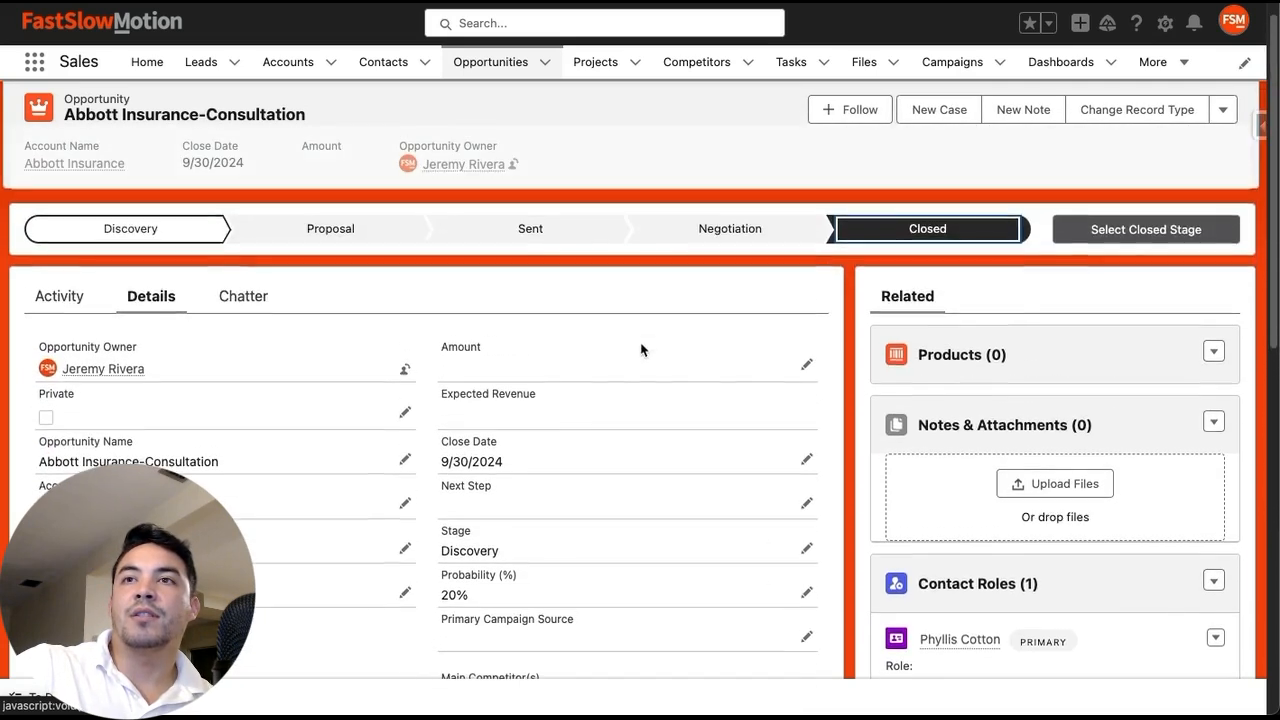
click(345, 240)
Step: Set the opportunity's probability to 40% and save it
click(806, 592)
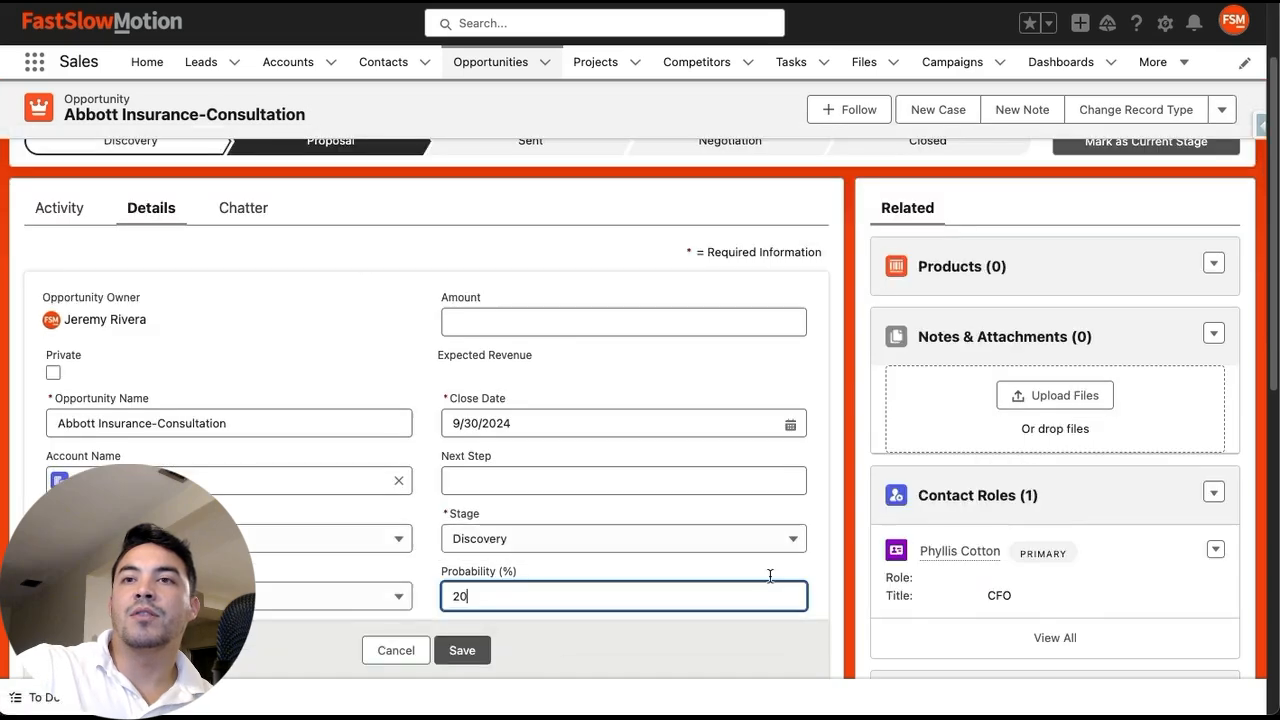
key(BackSpace)
key(BackSpace)
text(40)
key(Return)
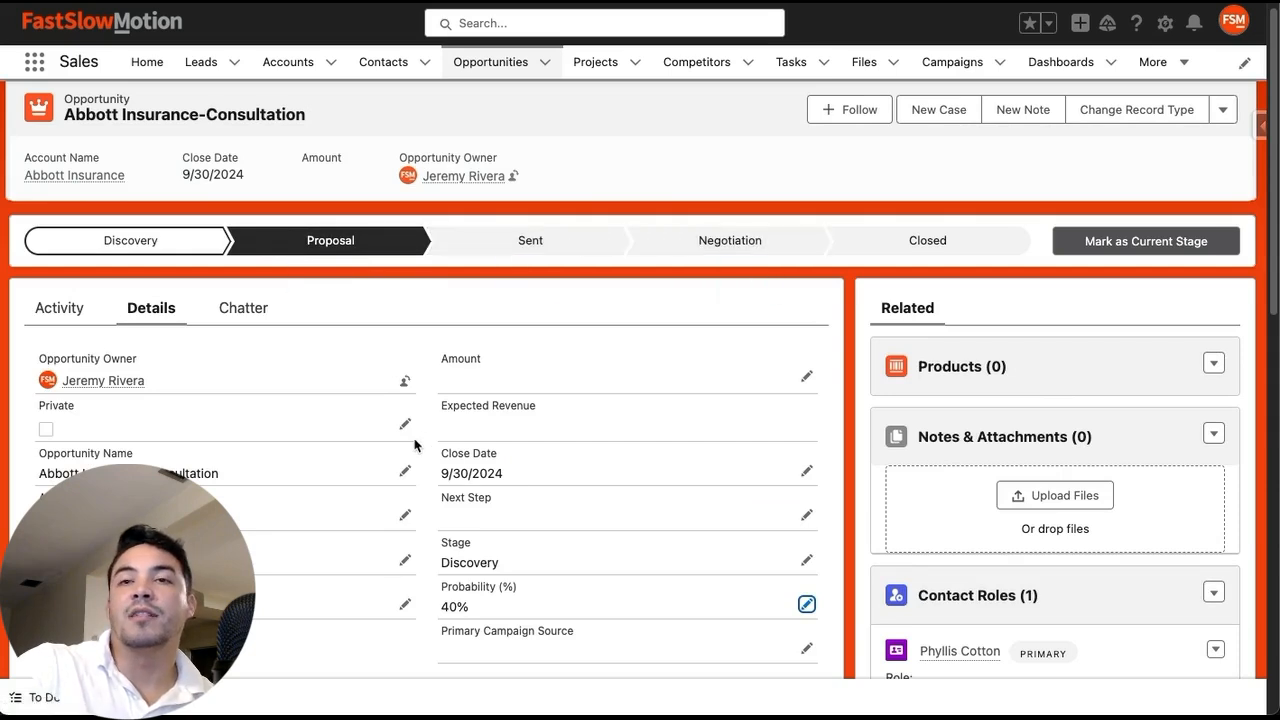
Step: Set the opportunity's Delivery/Installation Status to In progress and save the changes
scroll(414, 445, down, 3)
click(806, 410)
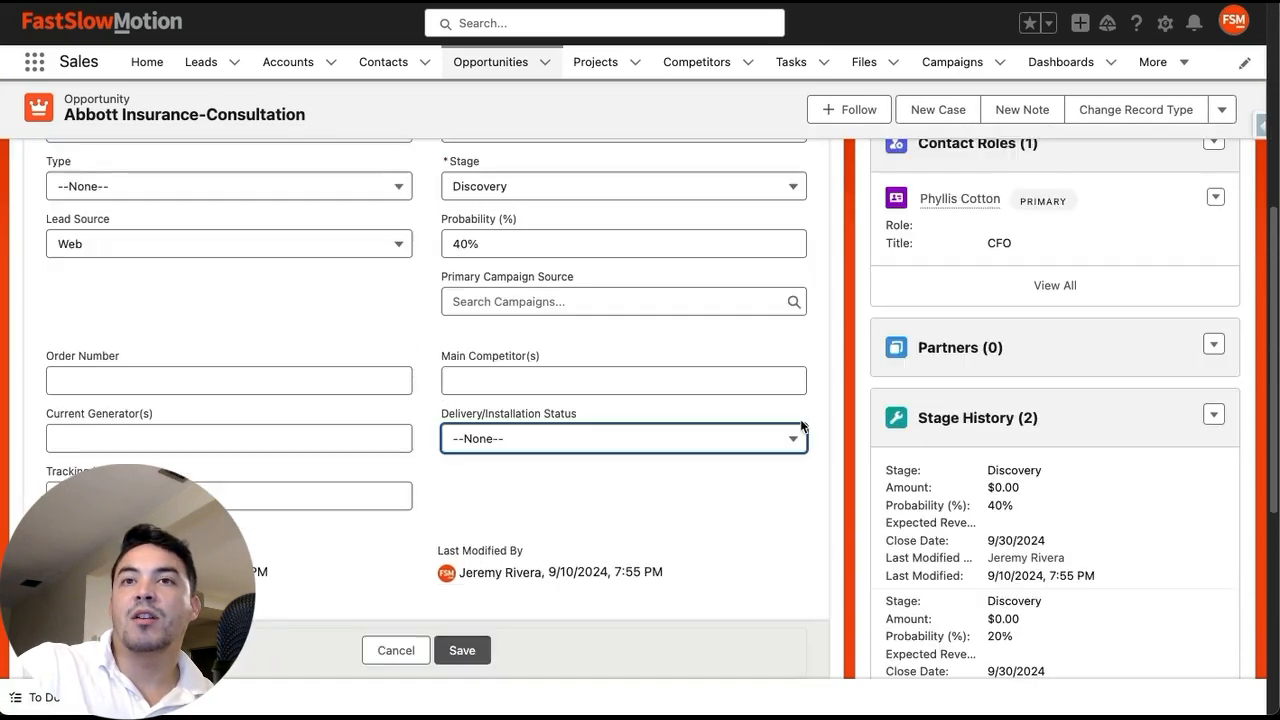
click(690, 440)
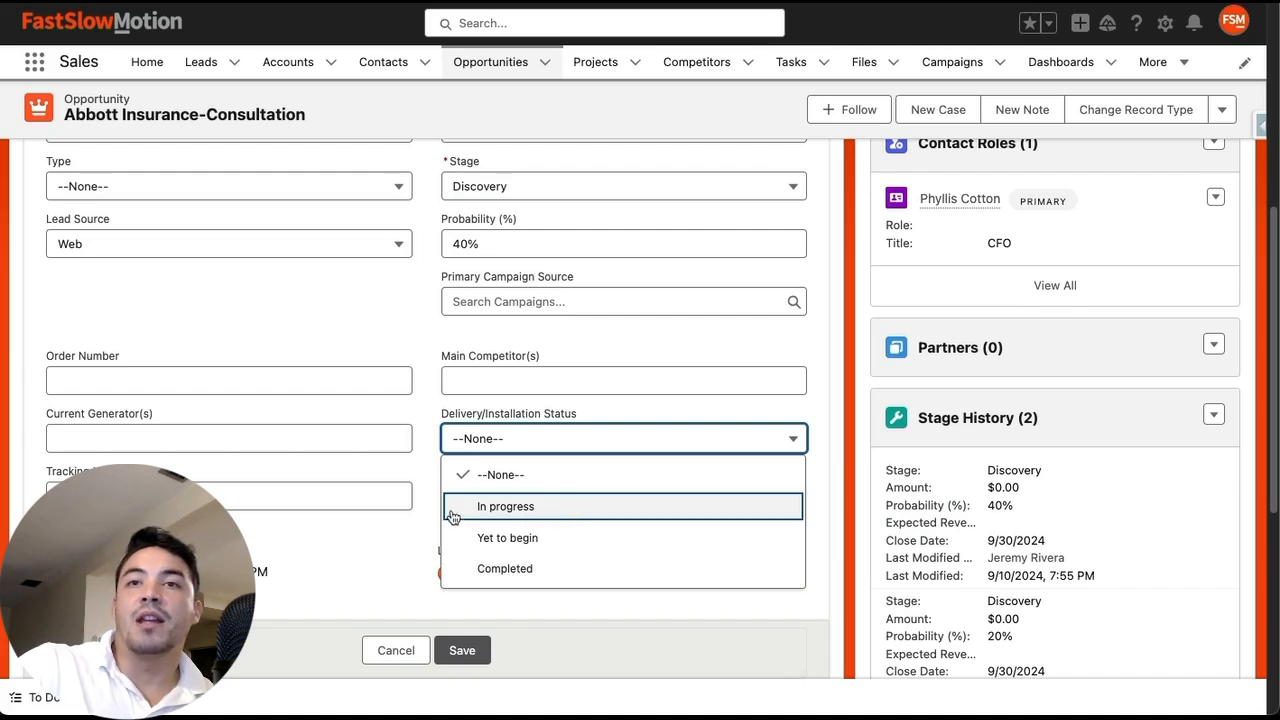
click(514, 509)
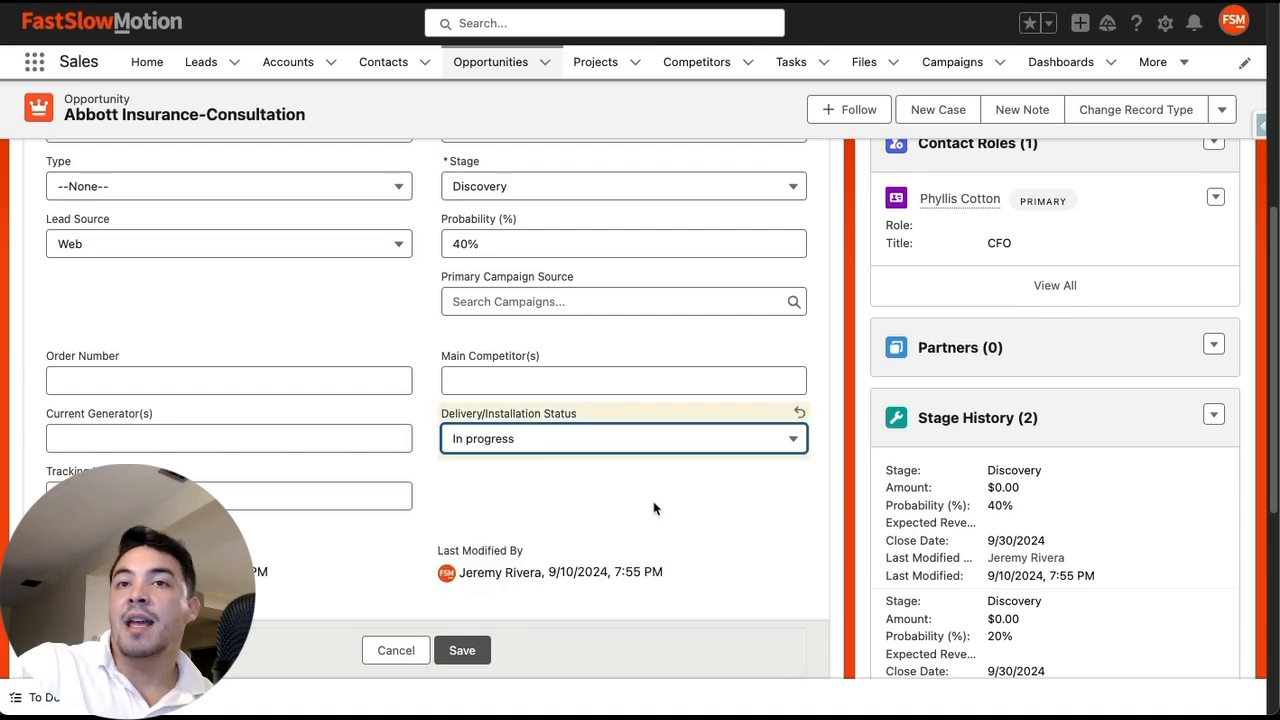
click(505, 377)
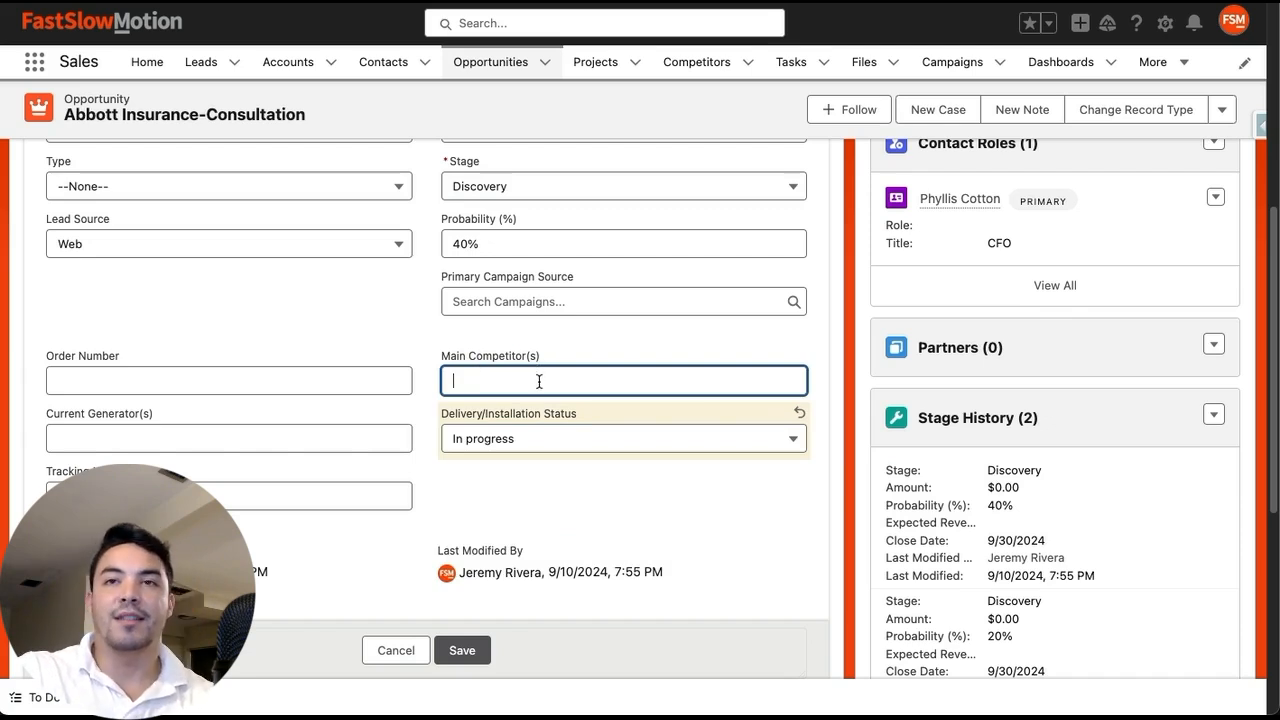
click(440, 458)
scroll(437, 461, up, 1)
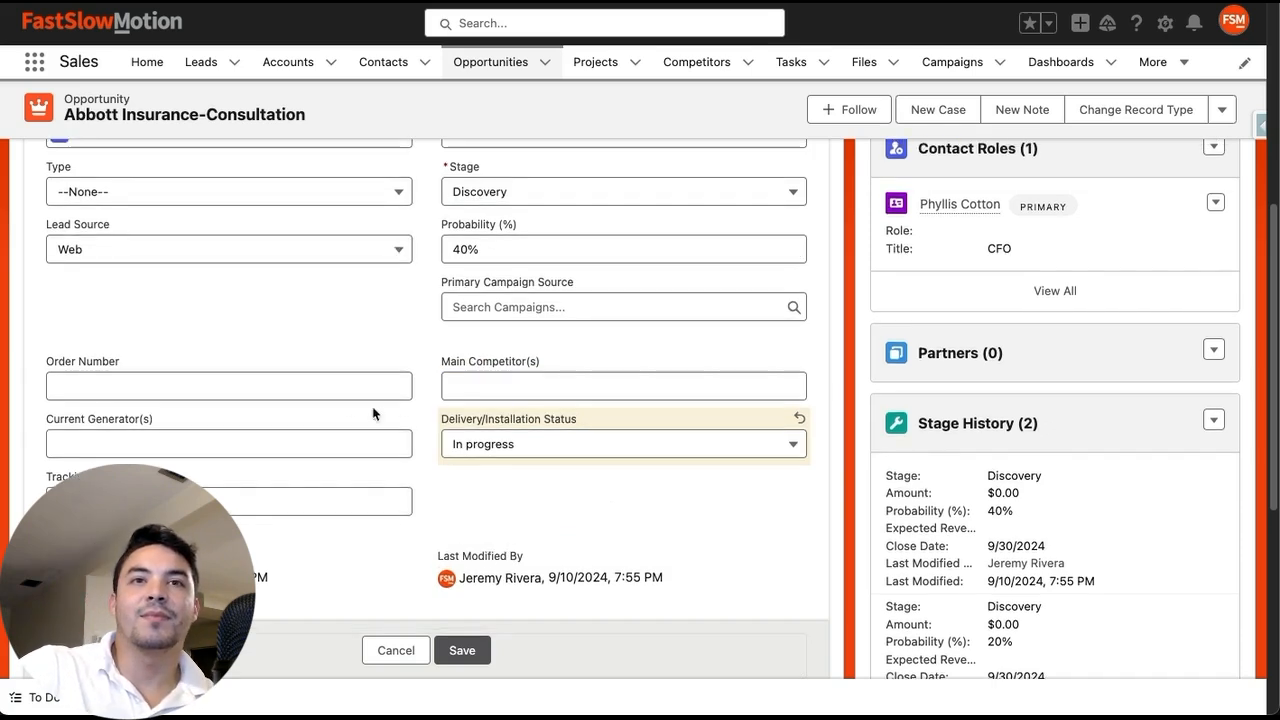
scroll(363, 375, down, 3)
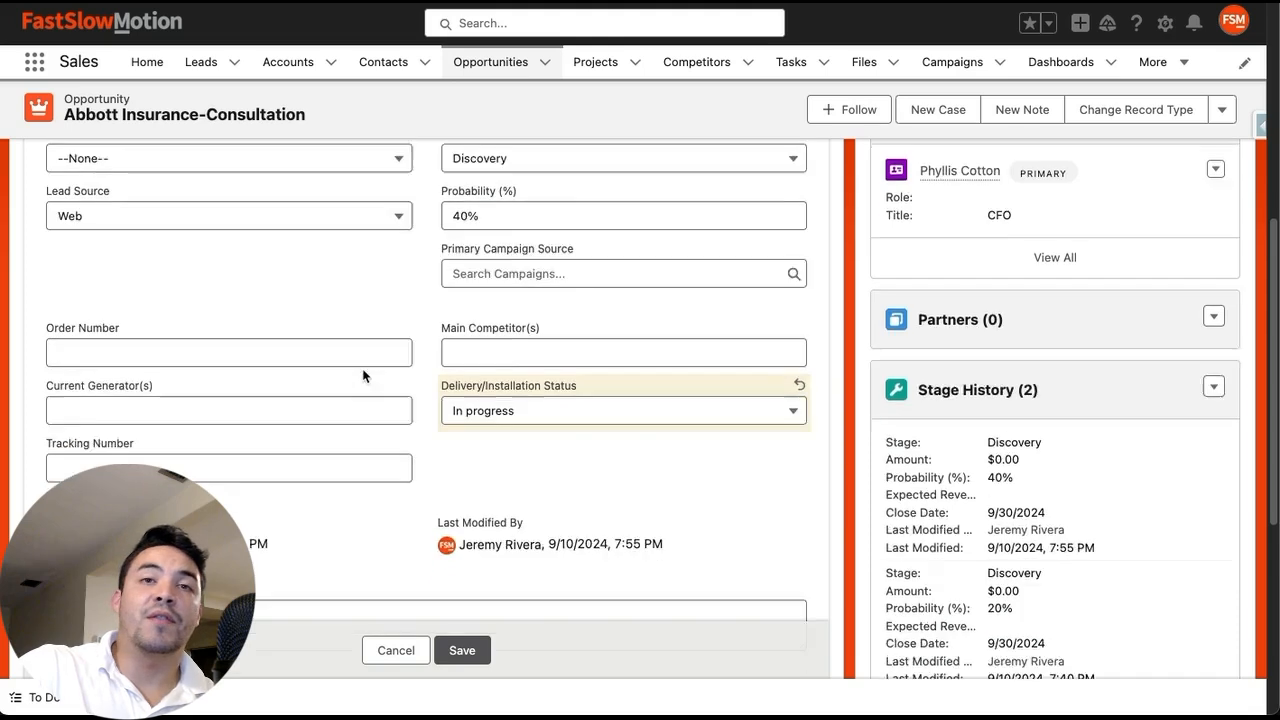
scroll(364, 372, up, 6)
scroll(365, 371, up, 2)
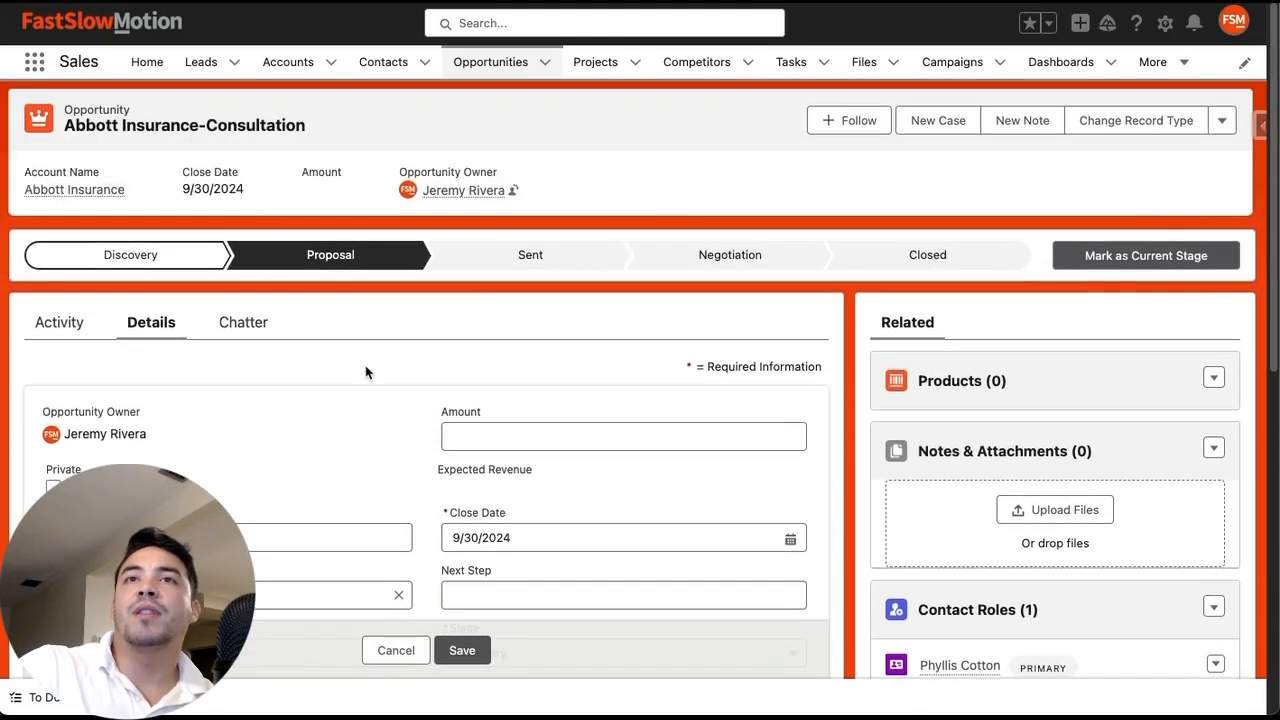
click(478, 62)
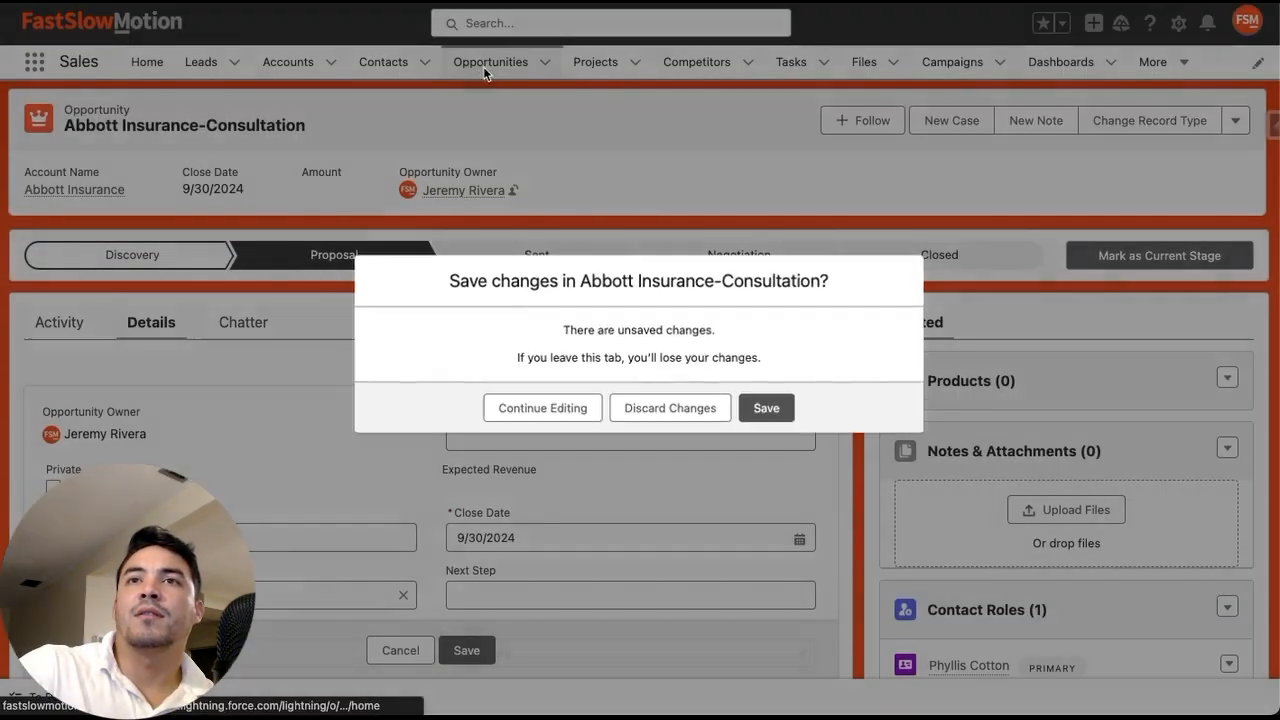
click(755, 414)
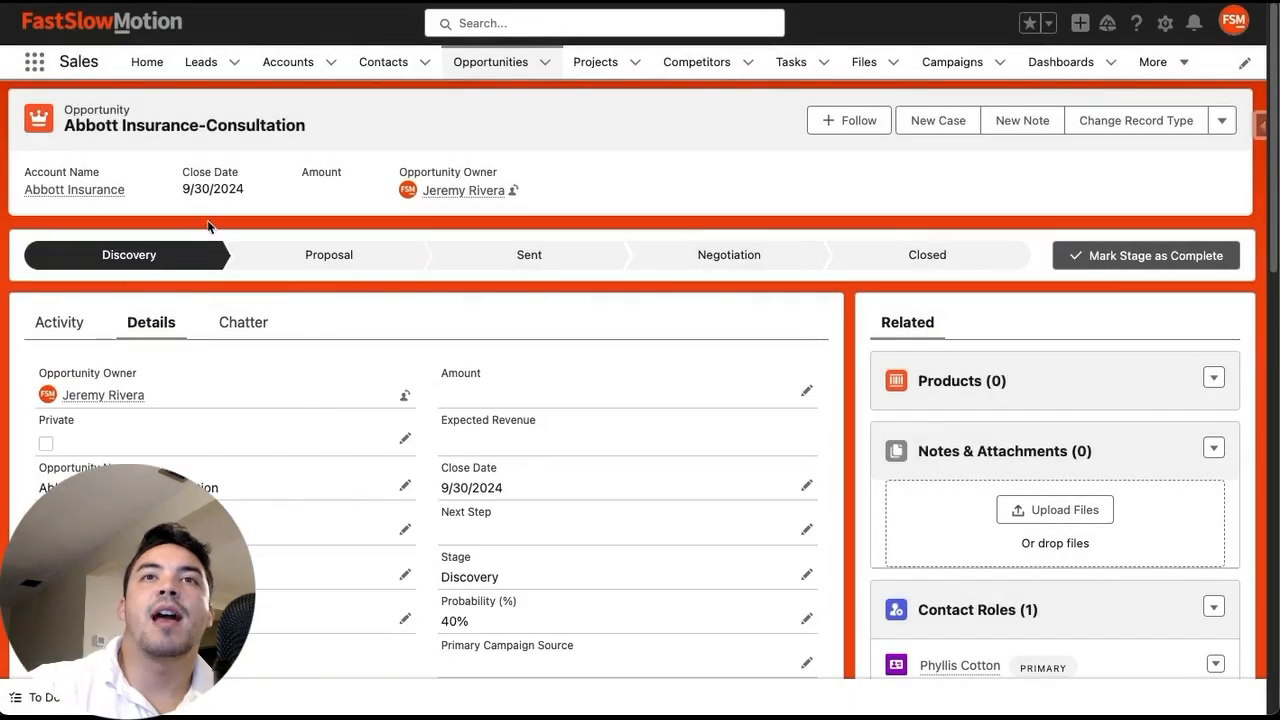
Step: Return to the opportunities list and start a new opportunity with the Implementation record type
click(490, 62)
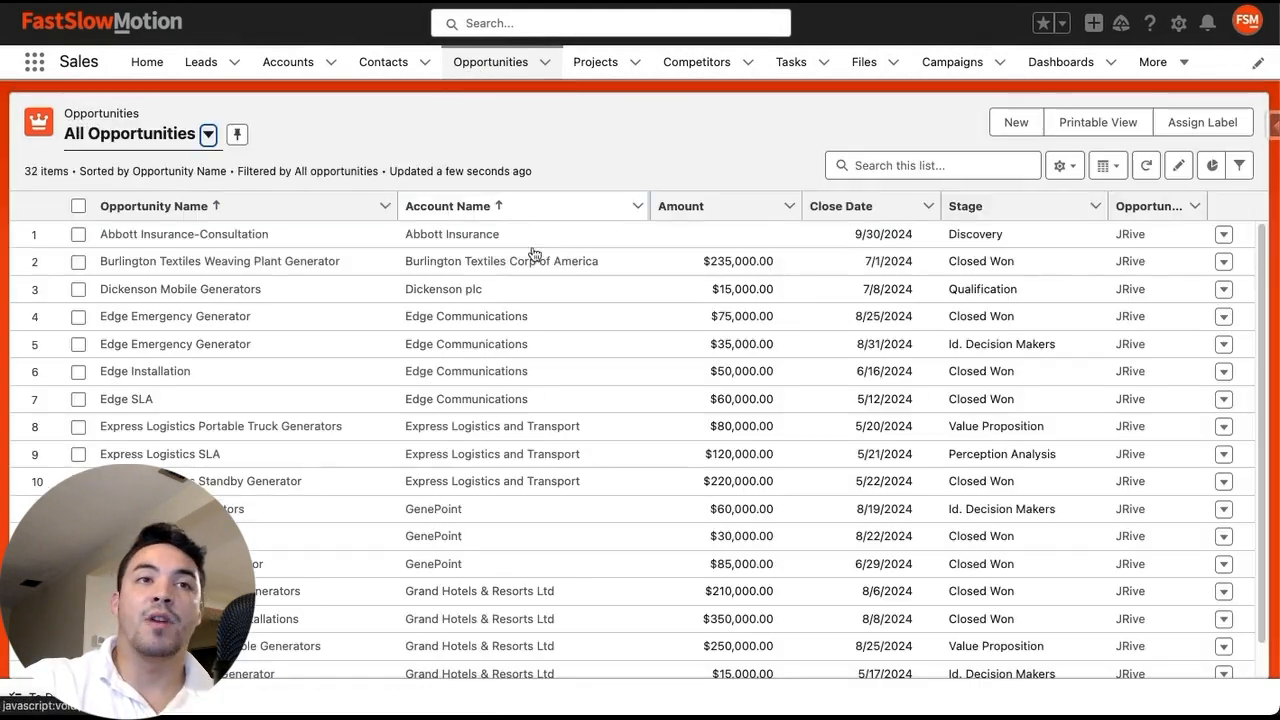
click(1015, 122)
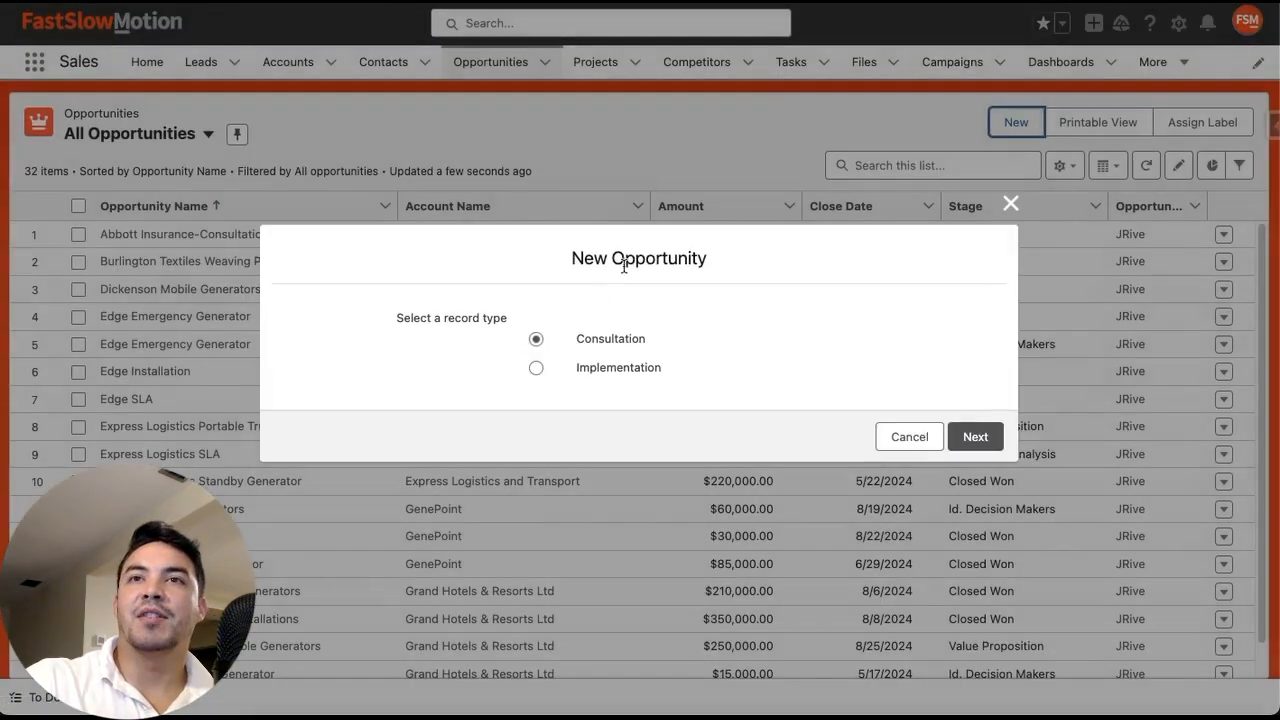
click(535, 367)
click(975, 437)
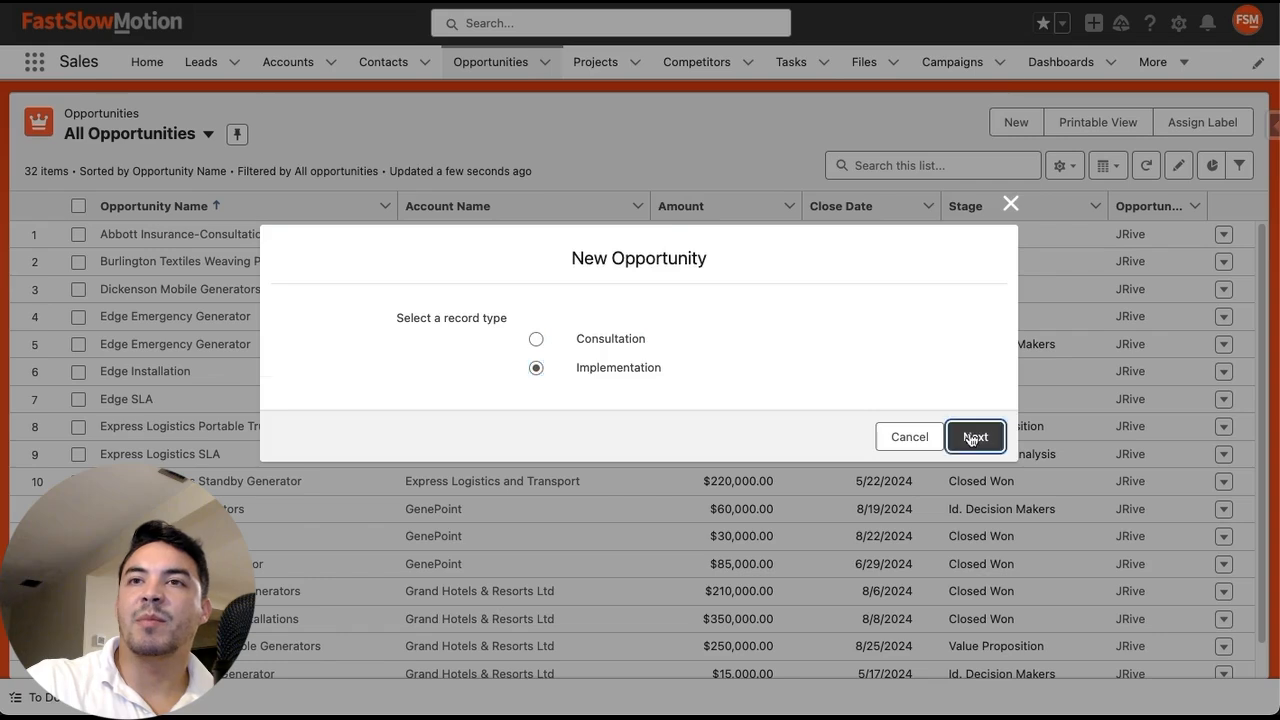
Step: Assign the new opportunity to the ImplementationKings account and name it "ImplementationKings- Implementation"
click(440, 324)
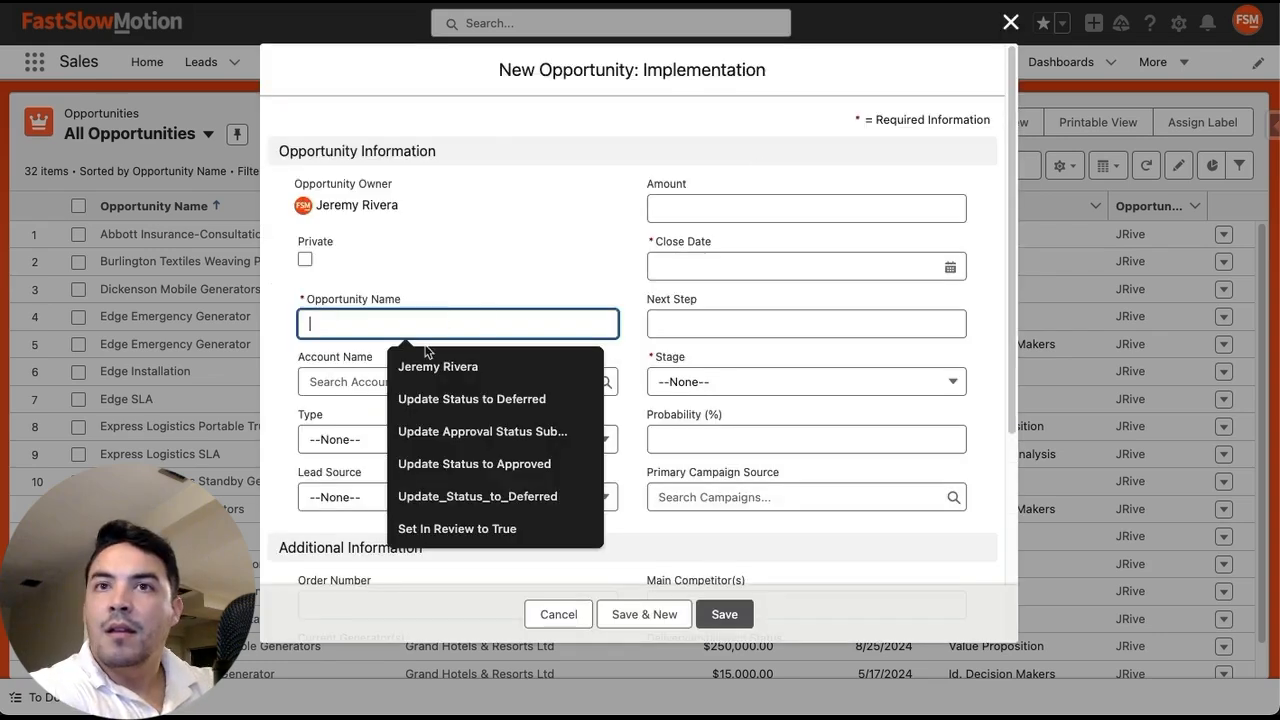
click(353, 382)
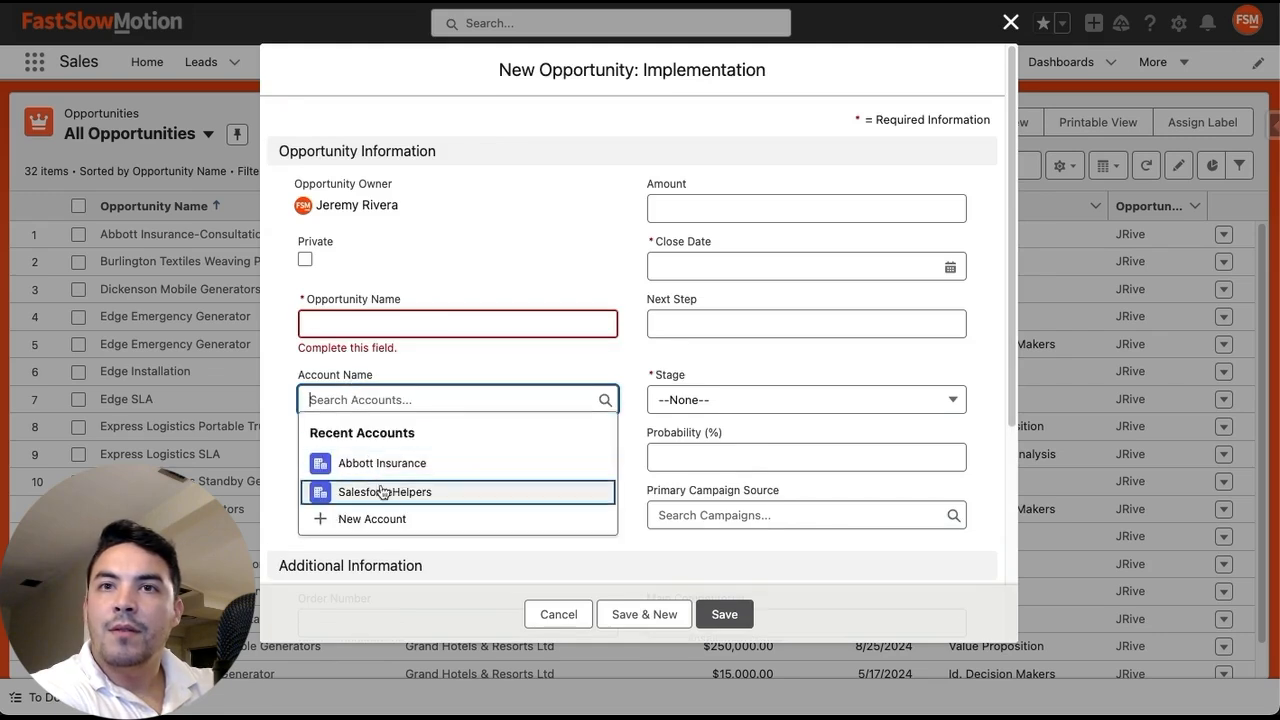
text(Implementation)
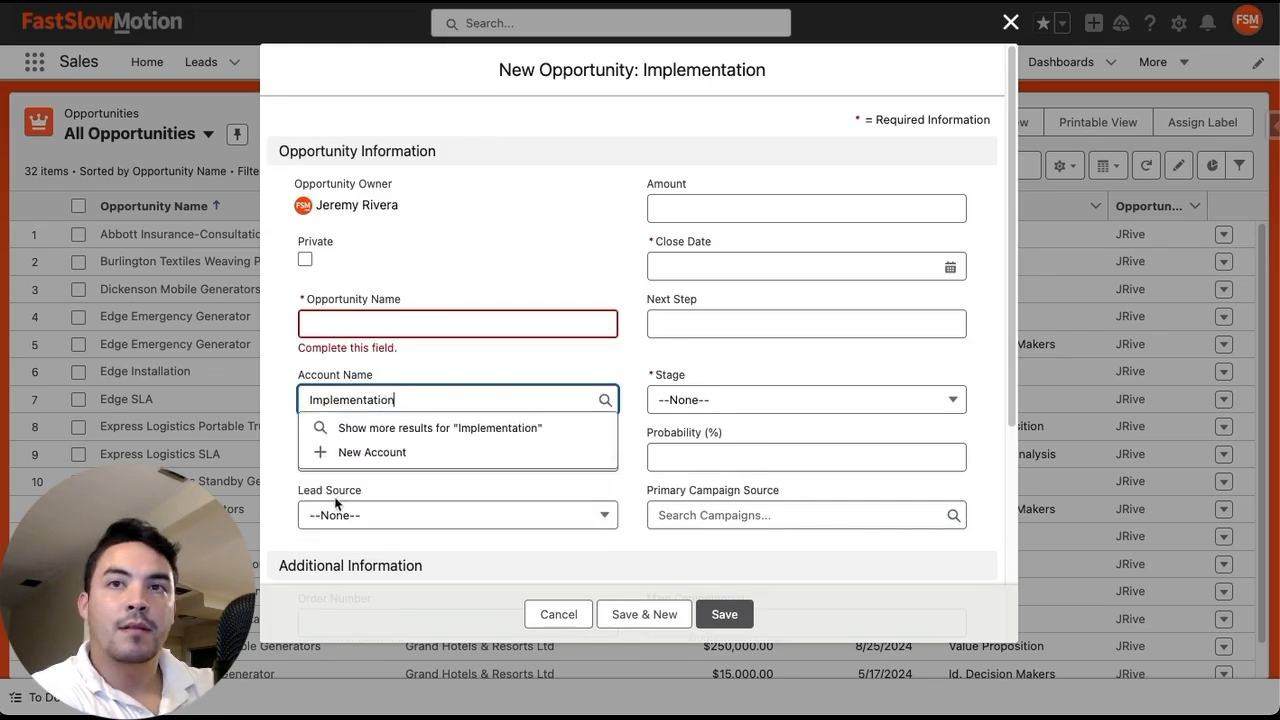
key(Caps_Lock)
text(Ki)
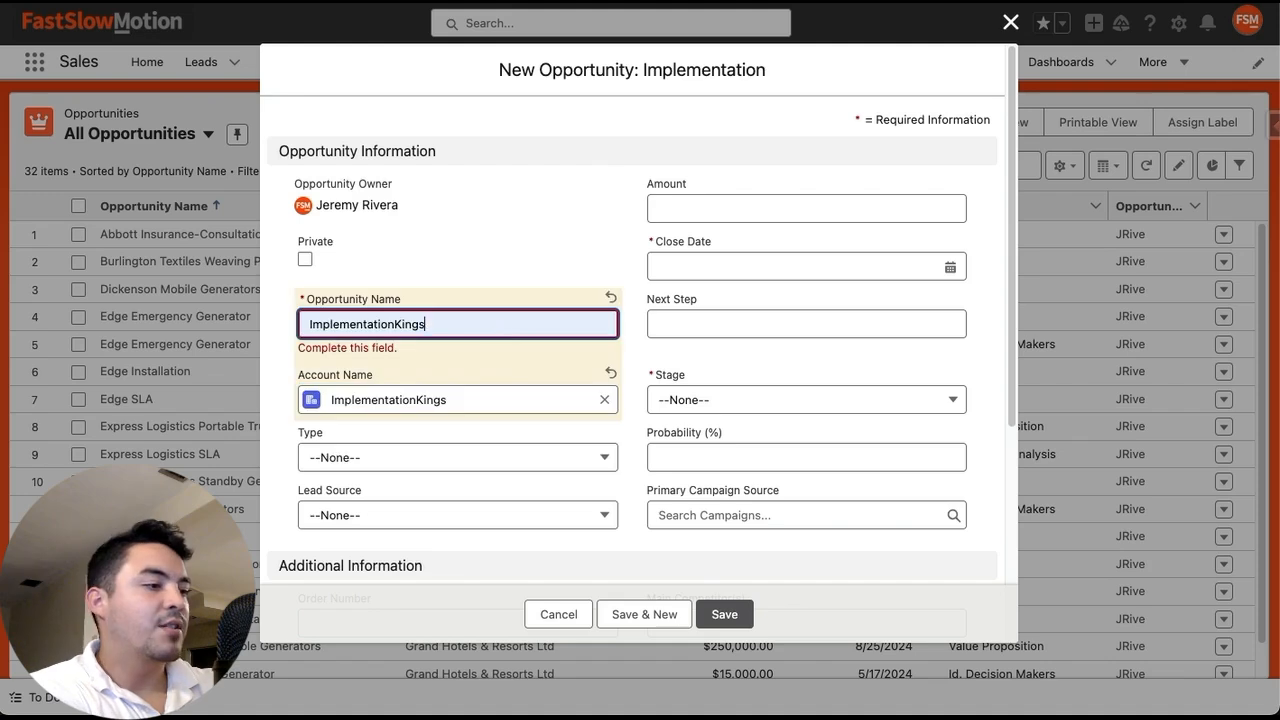
text(- Implementation)
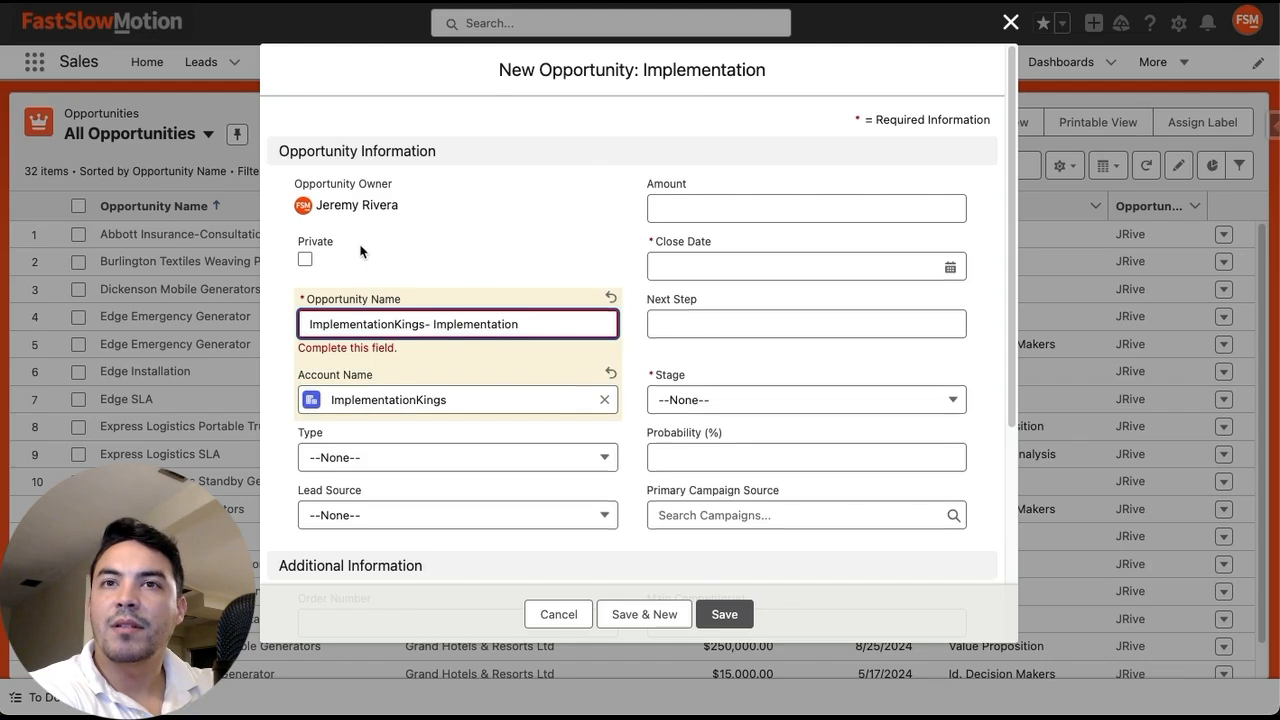
Step: Set the new opportunity's type to New Customer and its lead source to Other
scroll(364, 252, down, 3)
click(390, 315)
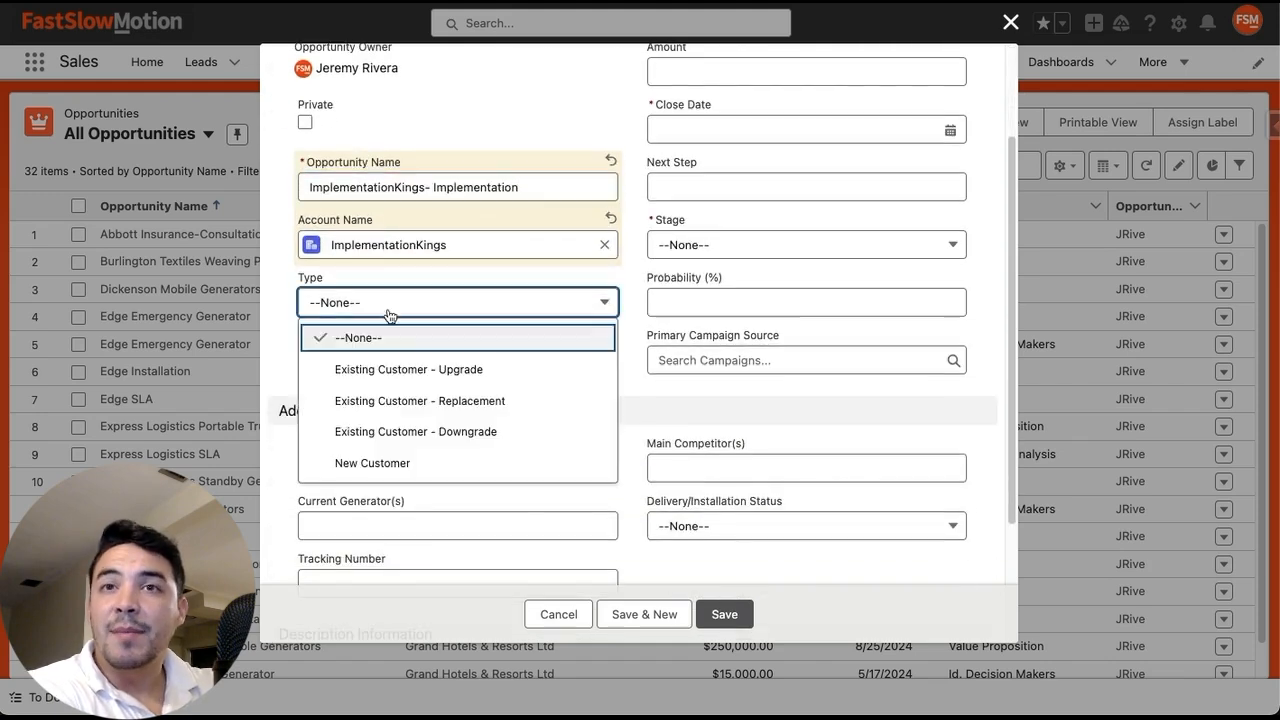
click(408, 463)
click(480, 364)
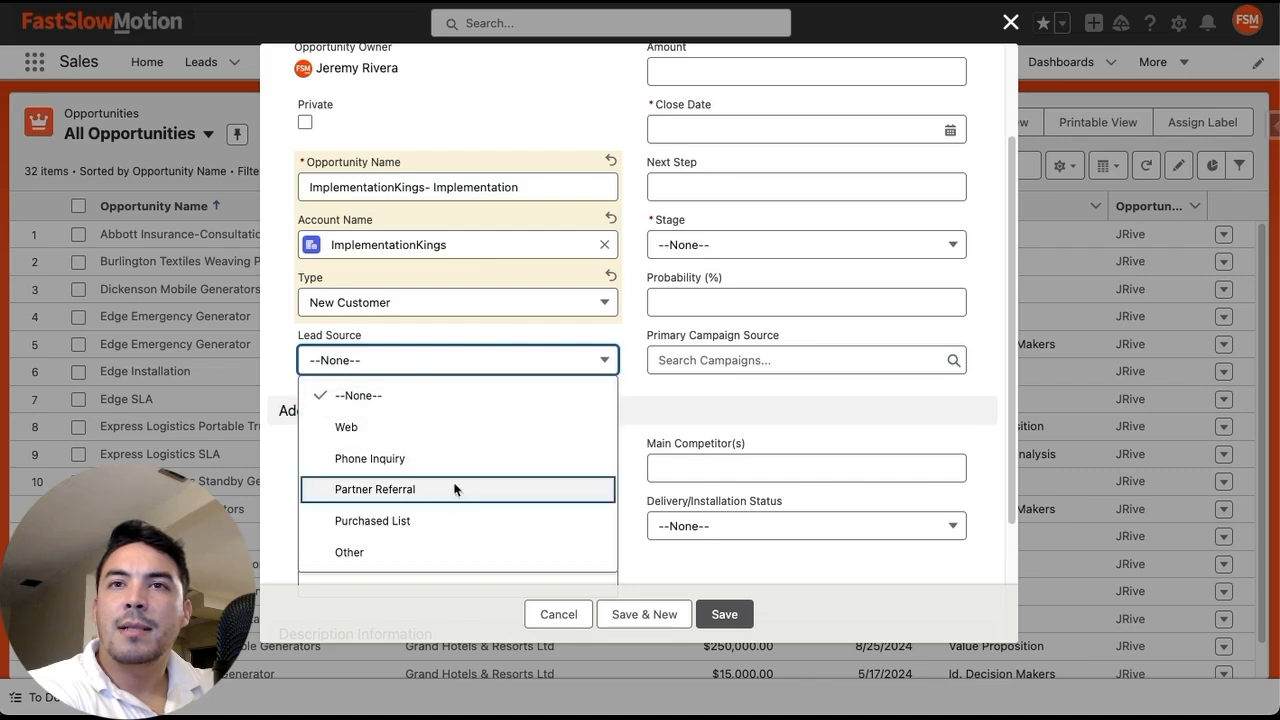
click(434, 552)
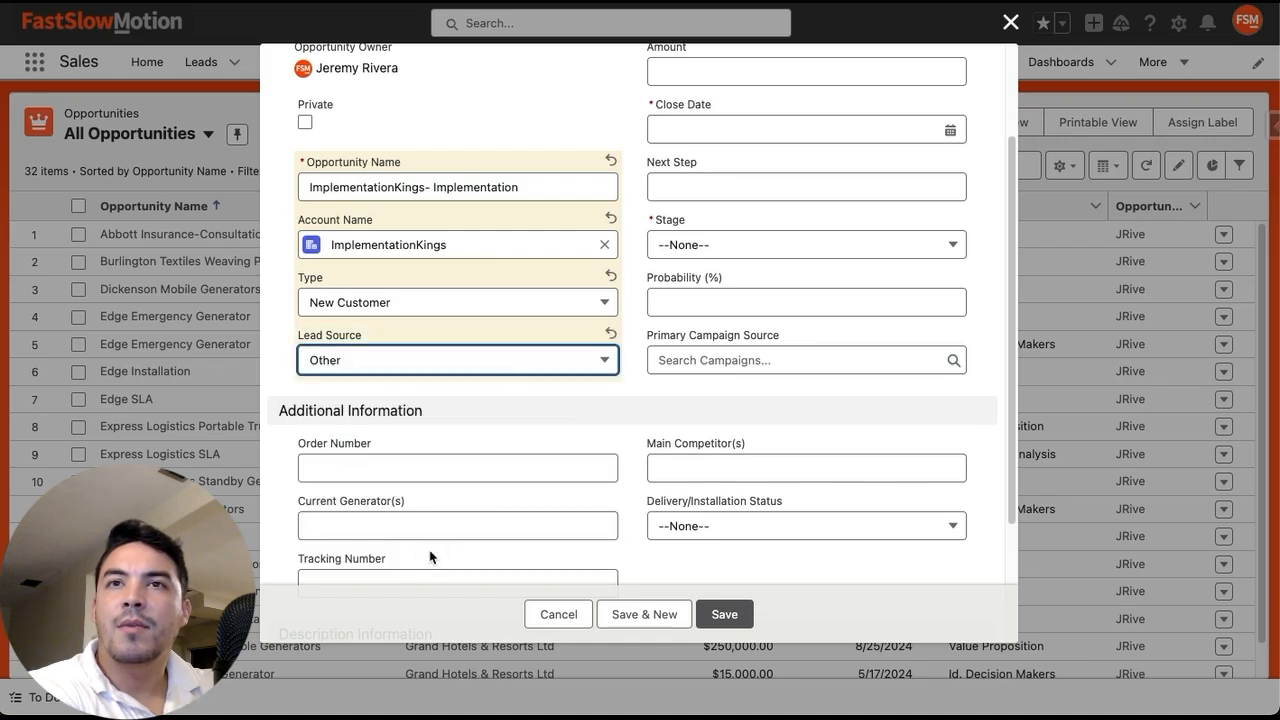
Step: Set the new opportunity's close date to 9/24/2024 and its stage to Prospecting
scroll(560, 290, up, 2)
click(949, 241)
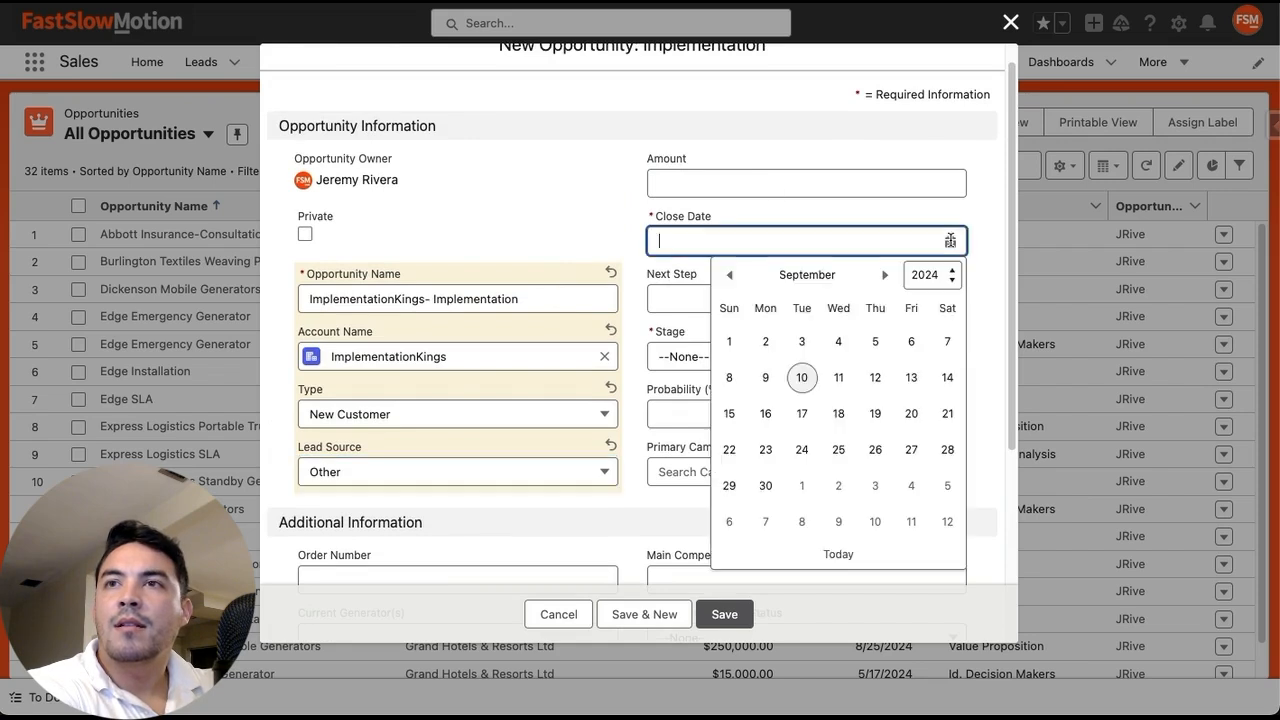
click(802, 451)
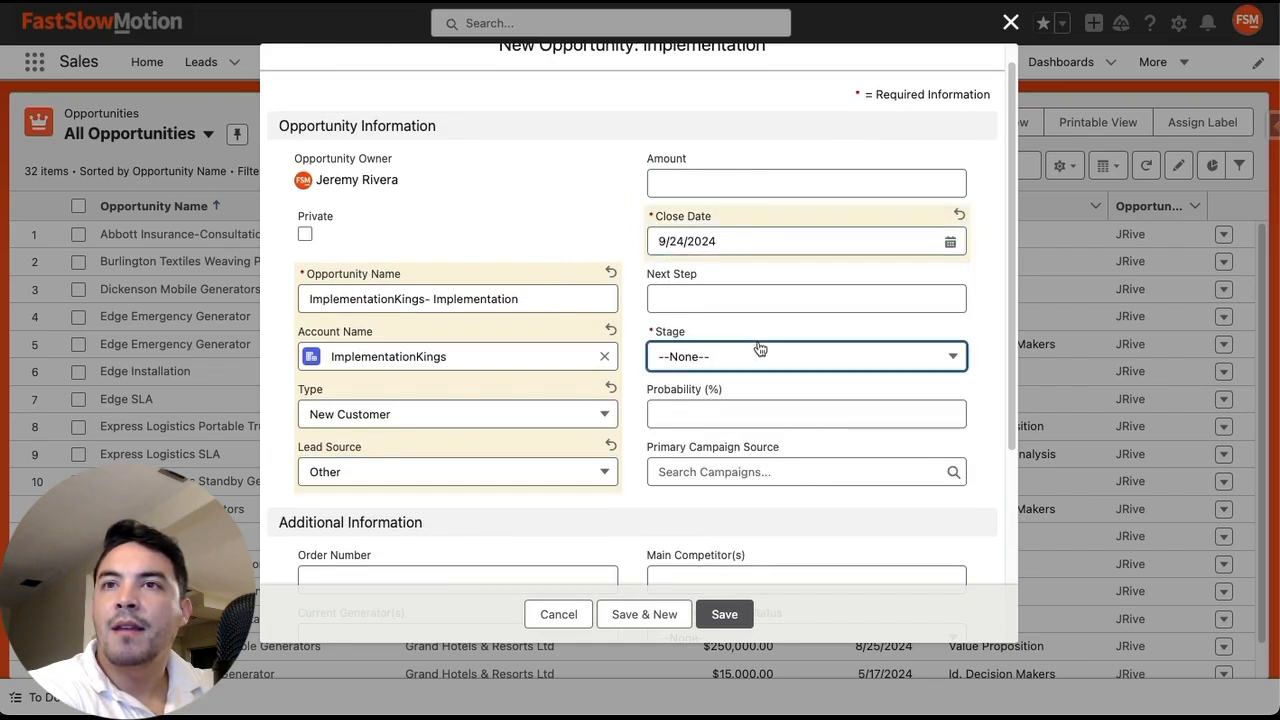
click(760, 351)
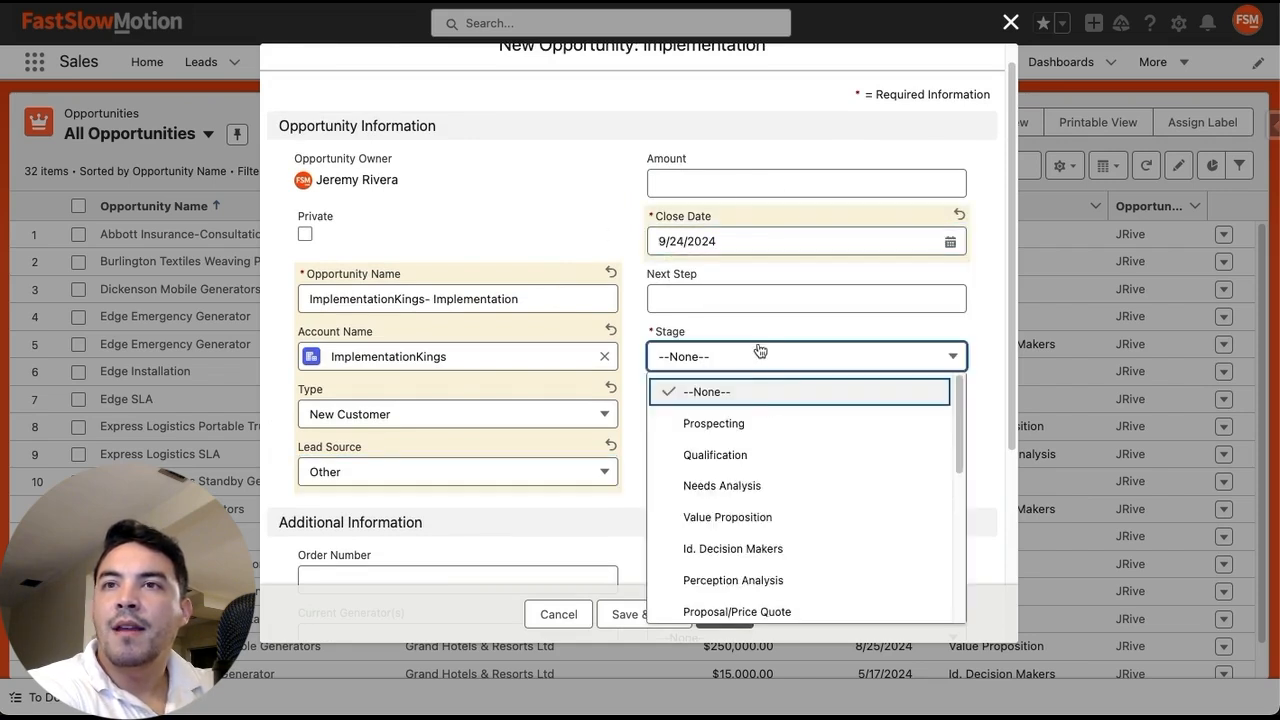
click(771, 426)
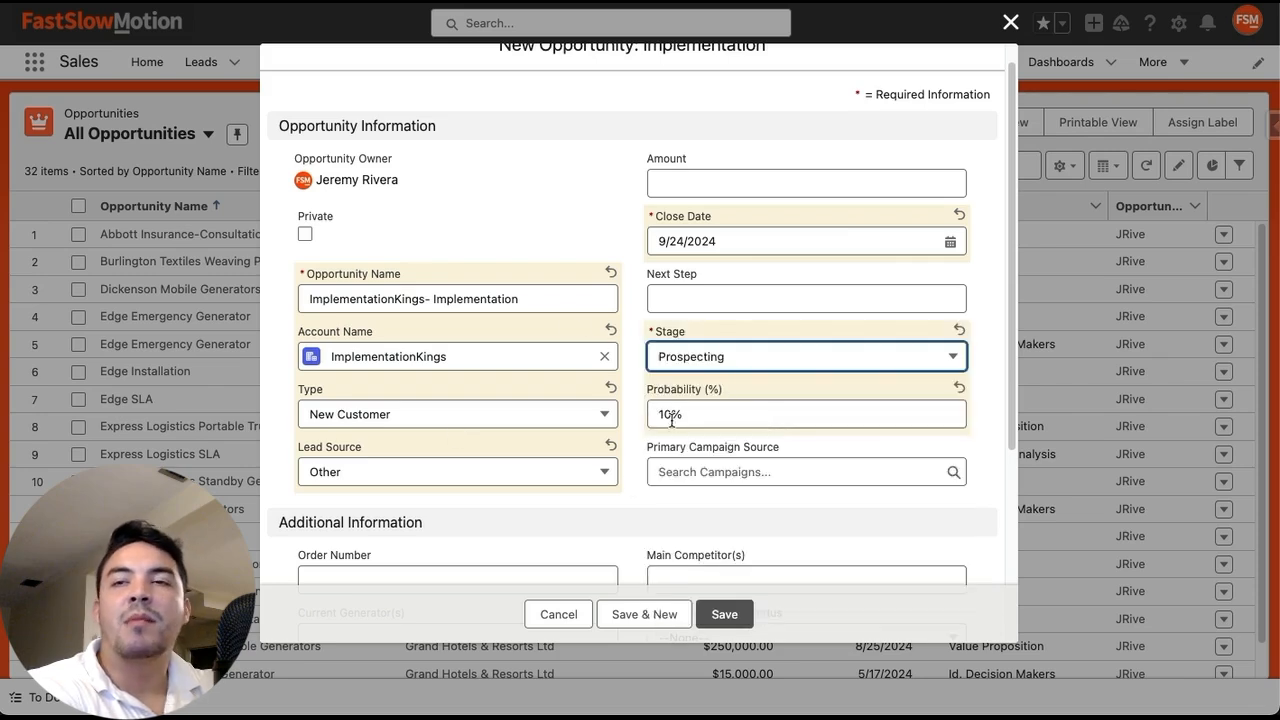
scroll(749, 458, down, 1)
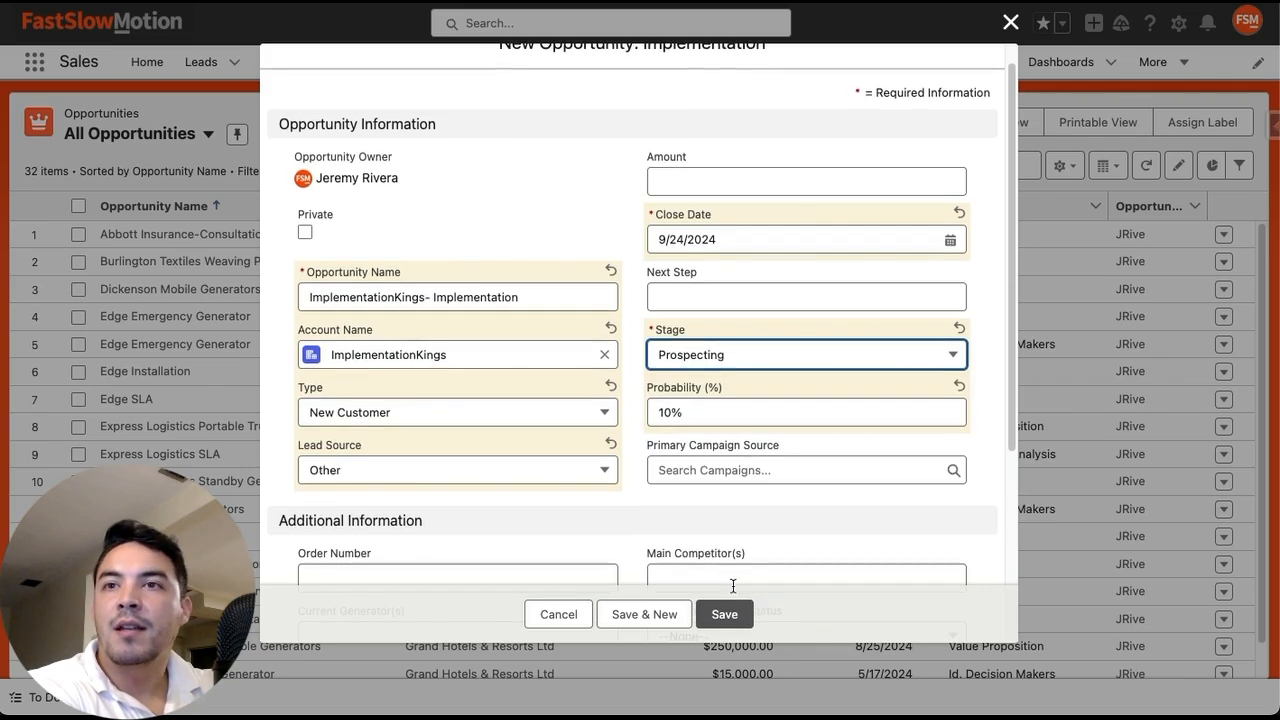
Step: Save the new Implementation opportunity and compare its stage path with the Abbott Insurance-Consultation opportunity's path
click(725, 615)
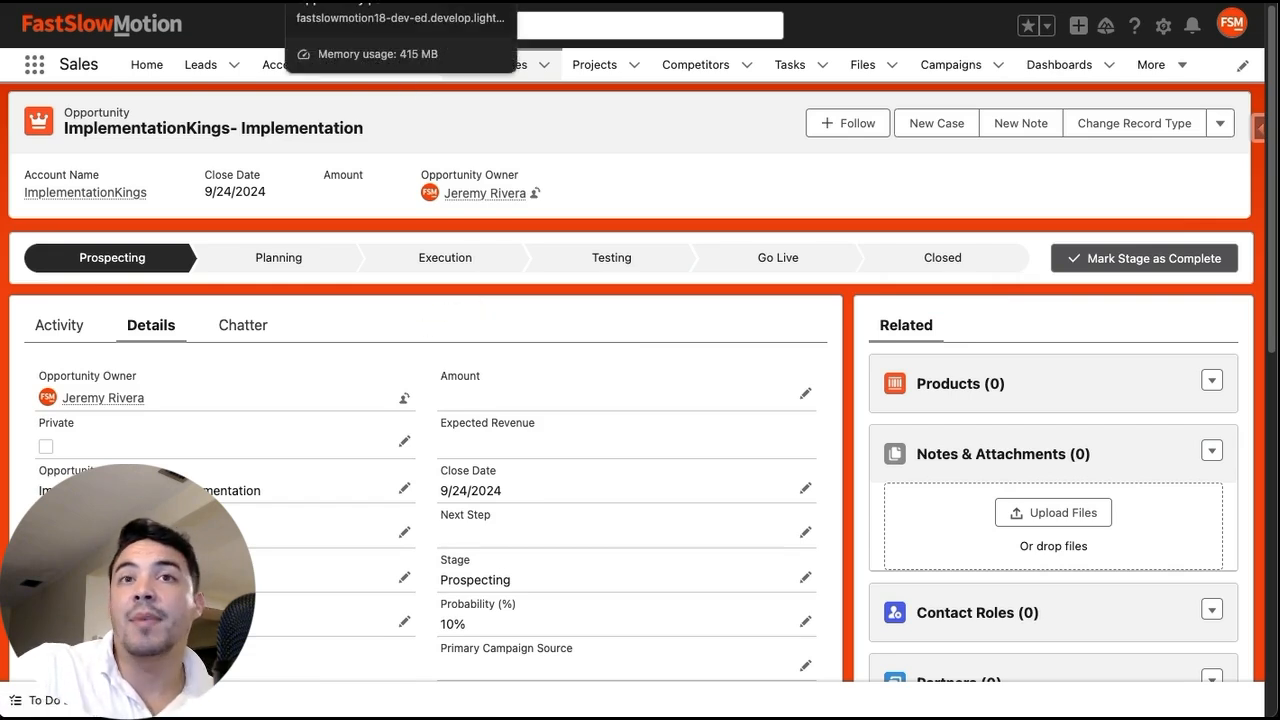
click(350, 1)
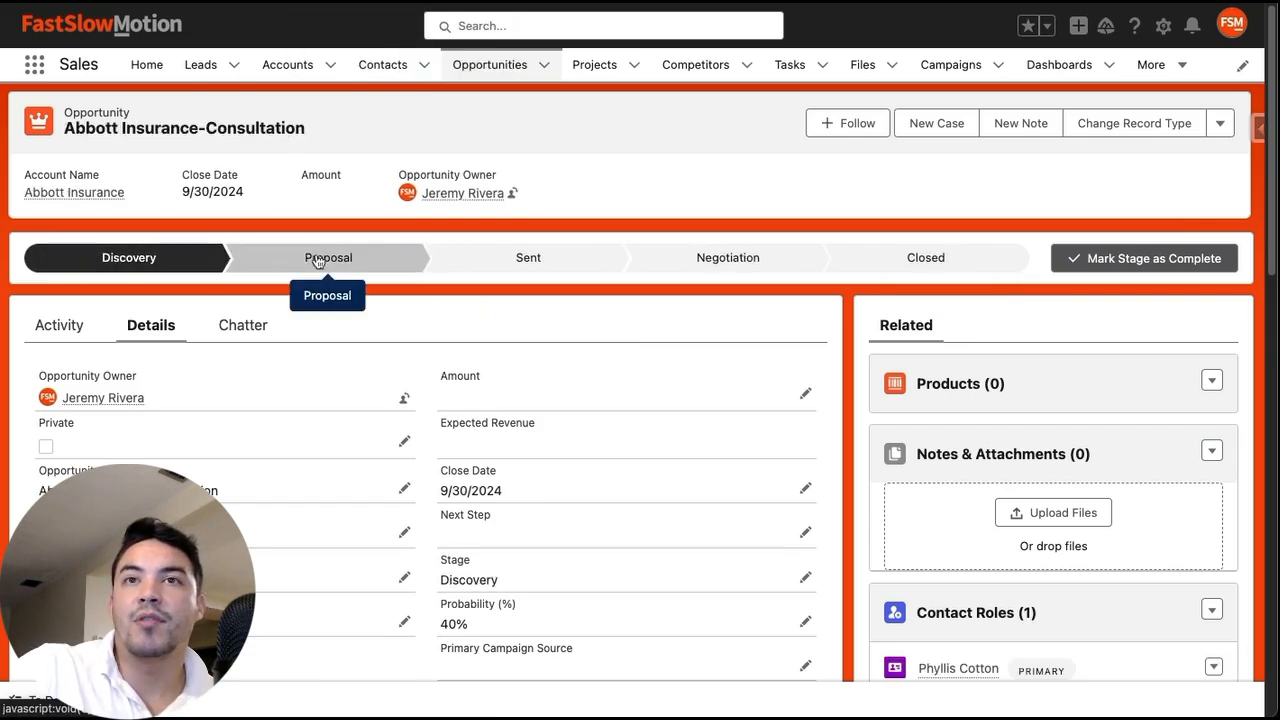
click(212, 1)
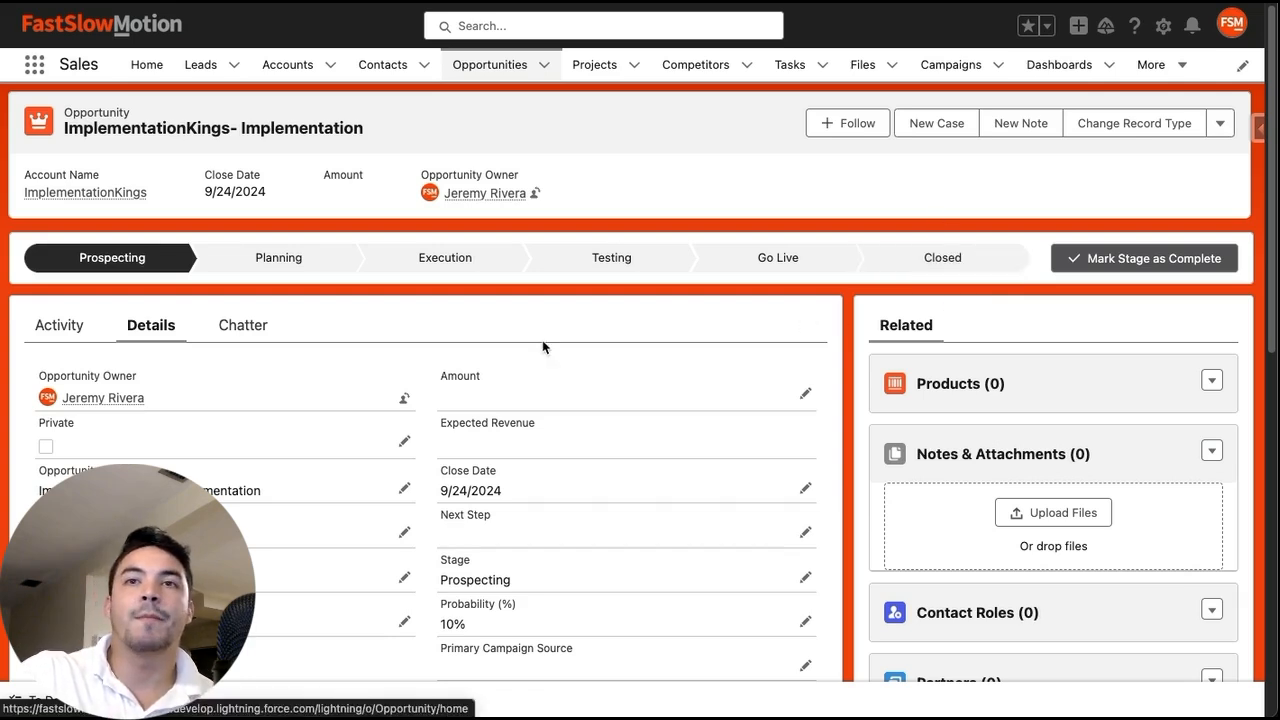
Step: Review the detail fields and related lists of the ImplementationKings- Implementation opportunity
scroll(545, 347, down, 1)
scroll(337, 427, down, 4)
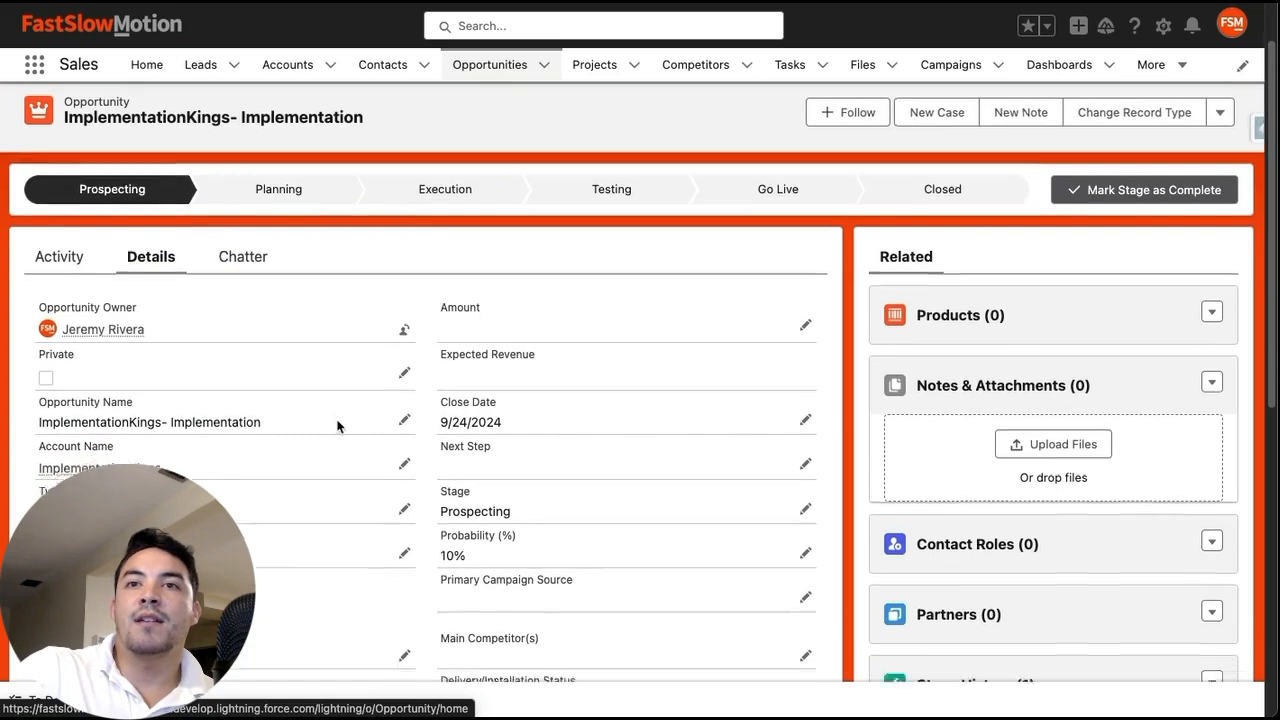
scroll(340, 425, down, 2)
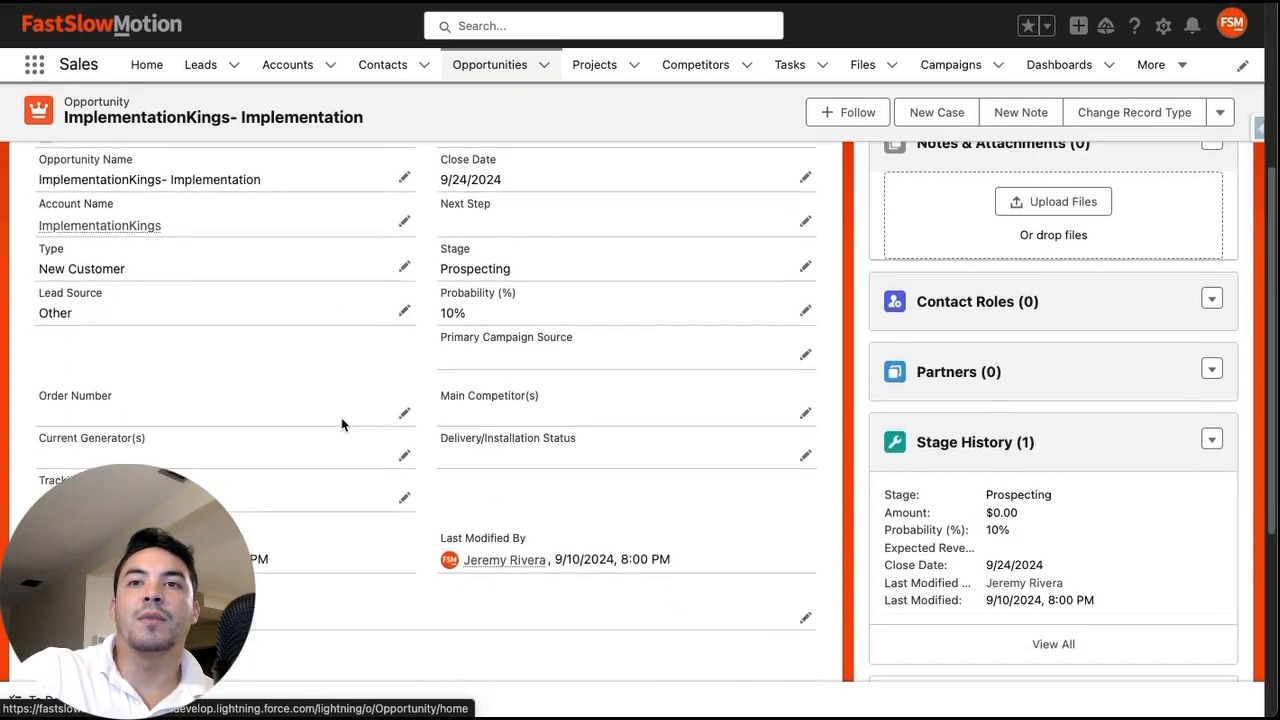
scroll(468, 387, up, 3)
scroll(472, 380, up, 2)
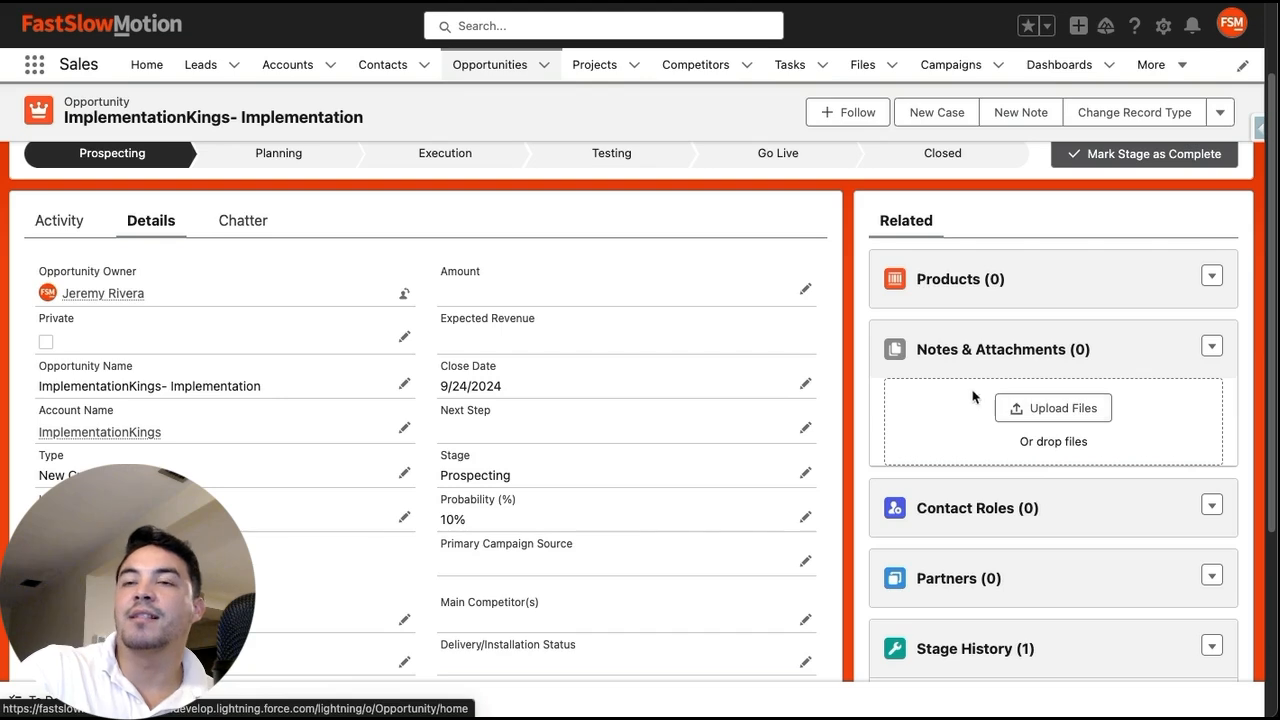
scroll(910, 385, up, 1)
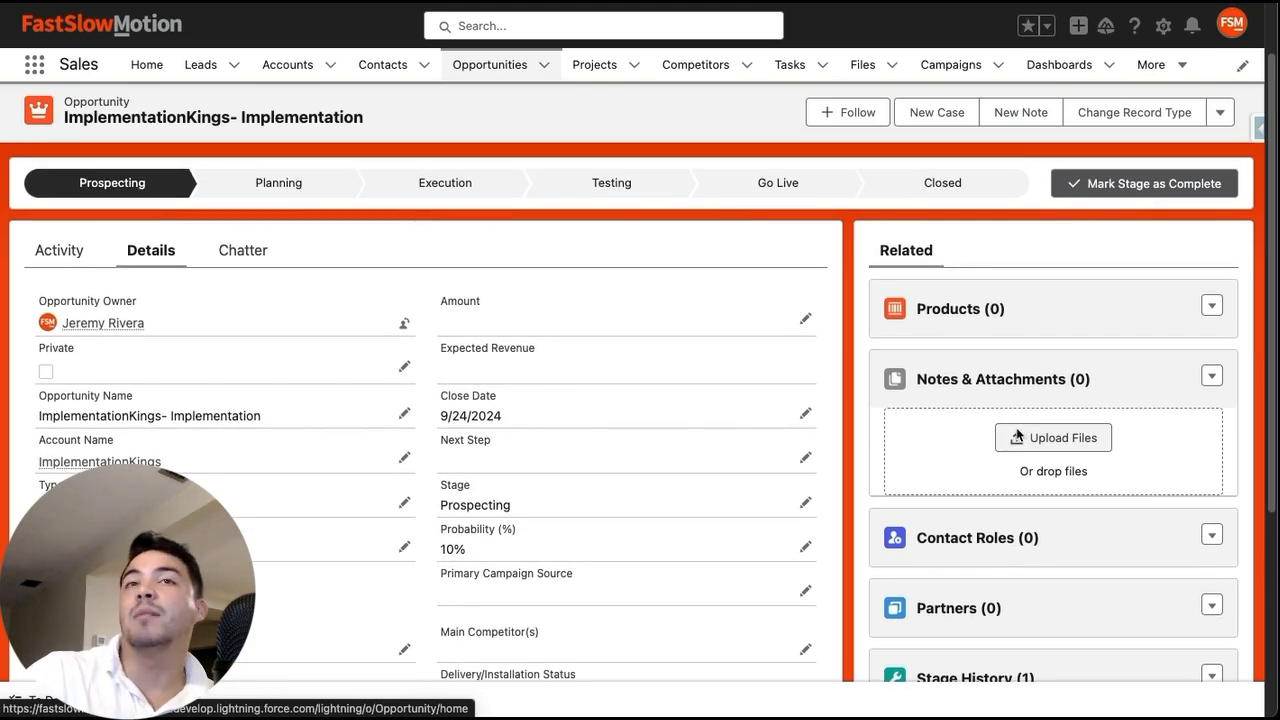
scroll(1008, 435, up, 2)
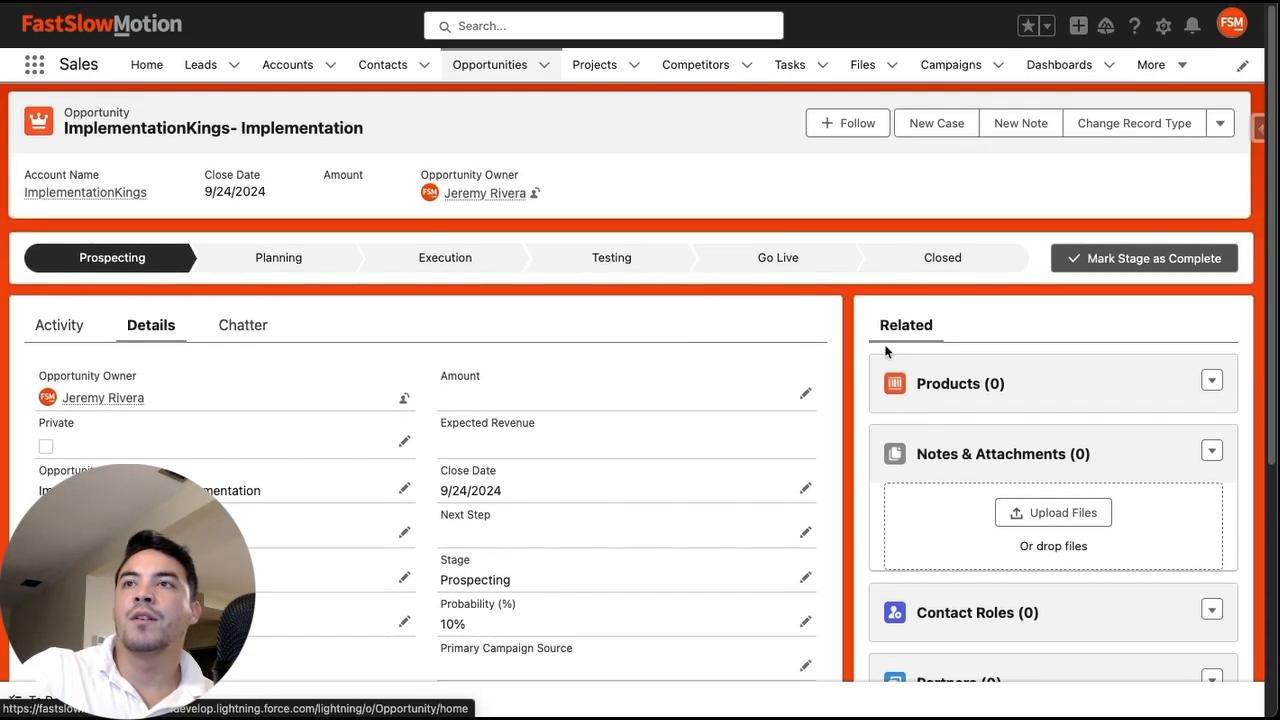
Step: Set the ImplementationKings- Implementation opportunity's stage to Closed Won
click(901, 264)
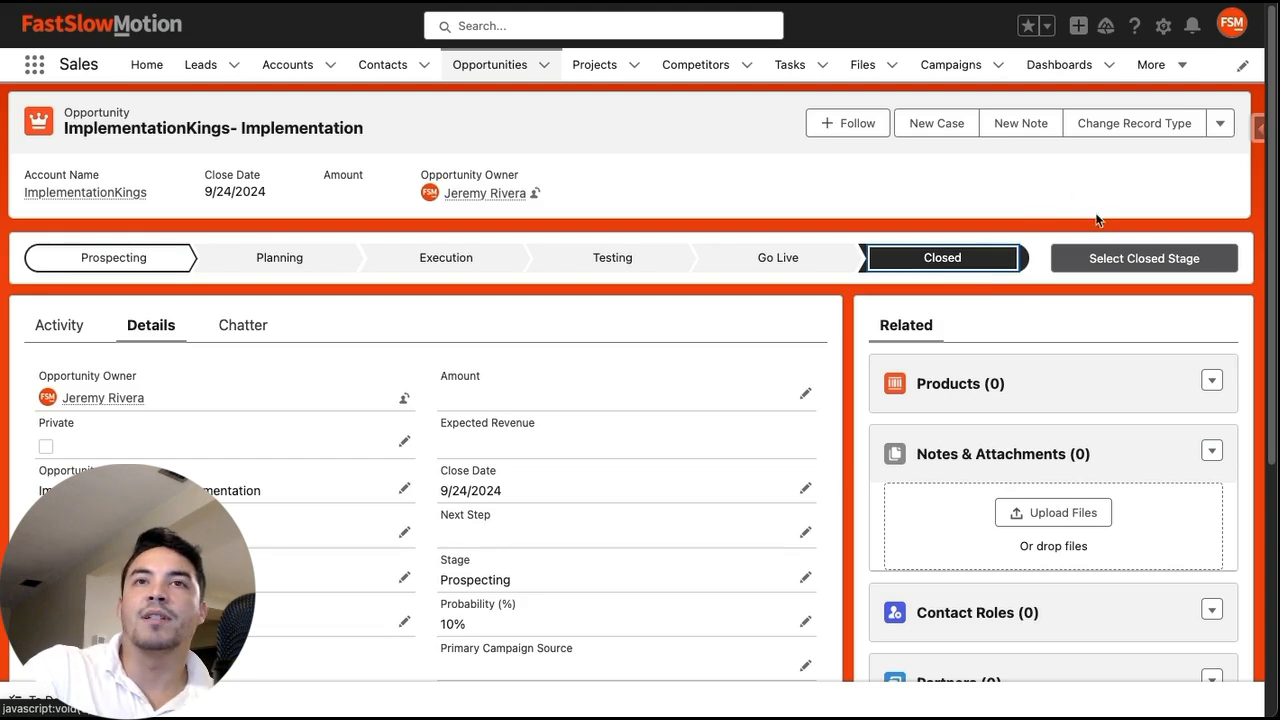
click(1107, 262)
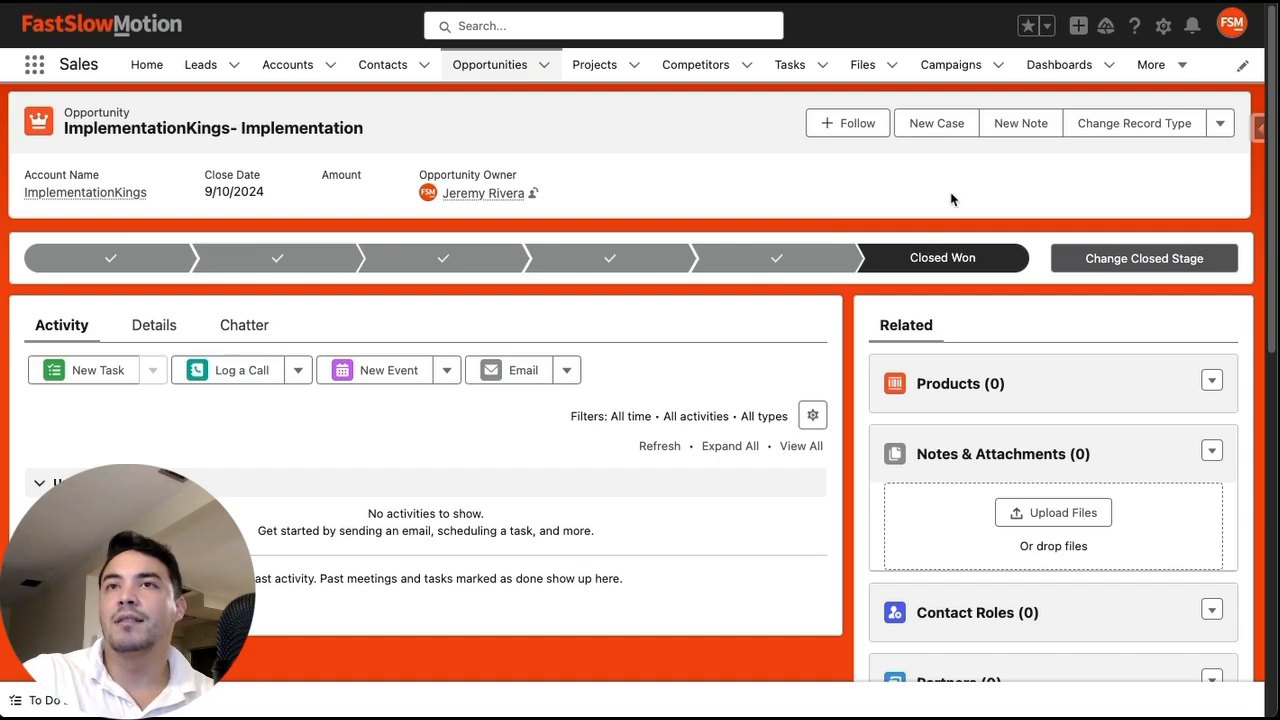
Step: Open the ImplementationKings- Implementation project and save it with the ImplementationKings- Implementation opportunity as its related opportunity
click(594, 66)
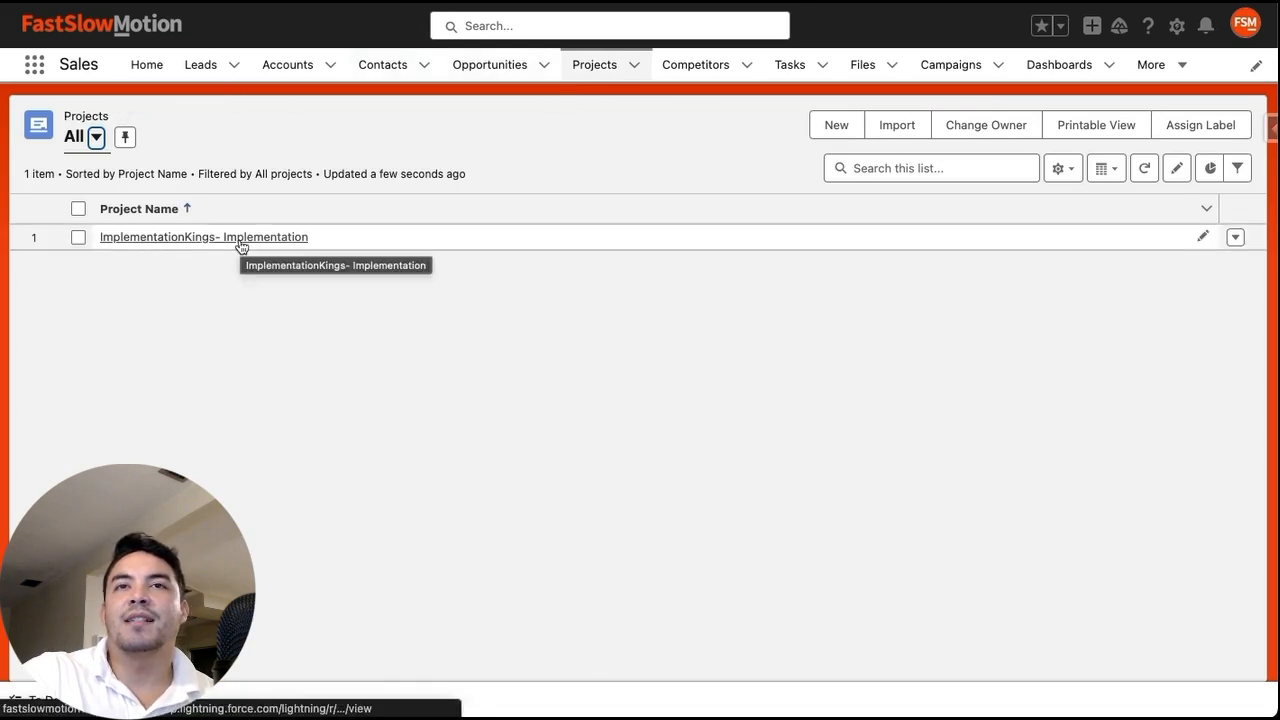
click(200, 245)
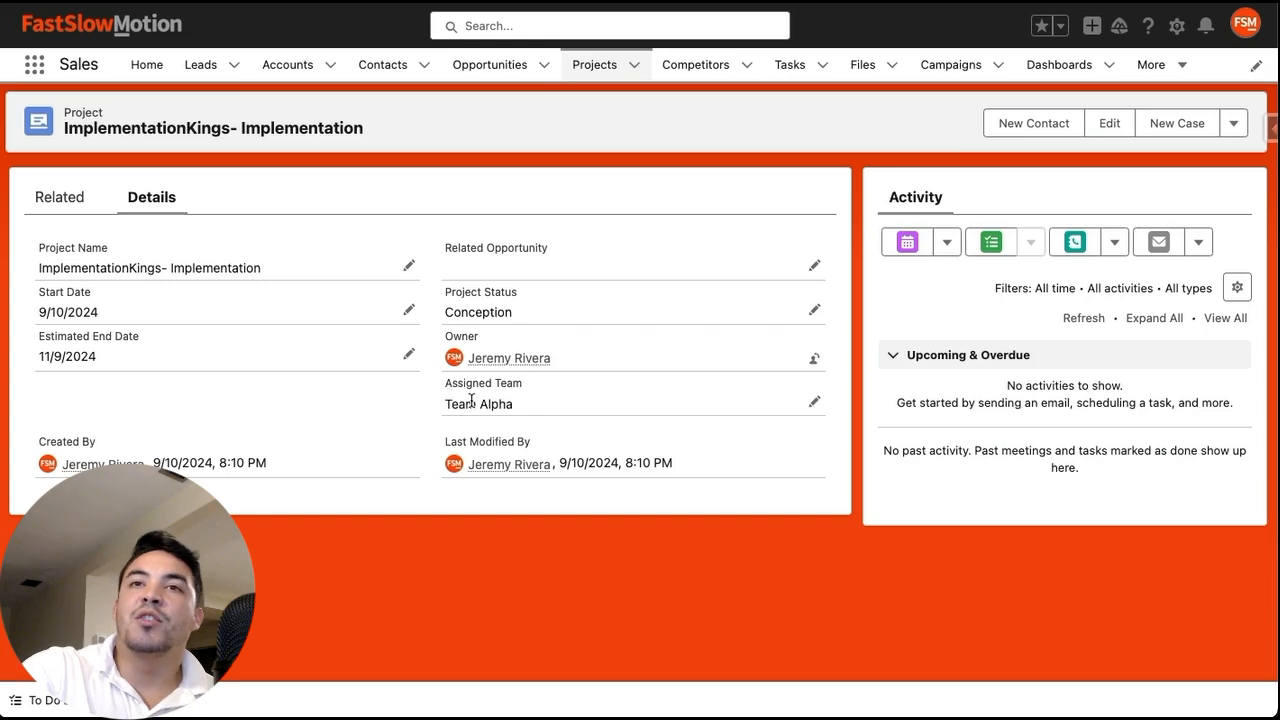
click(814, 402)
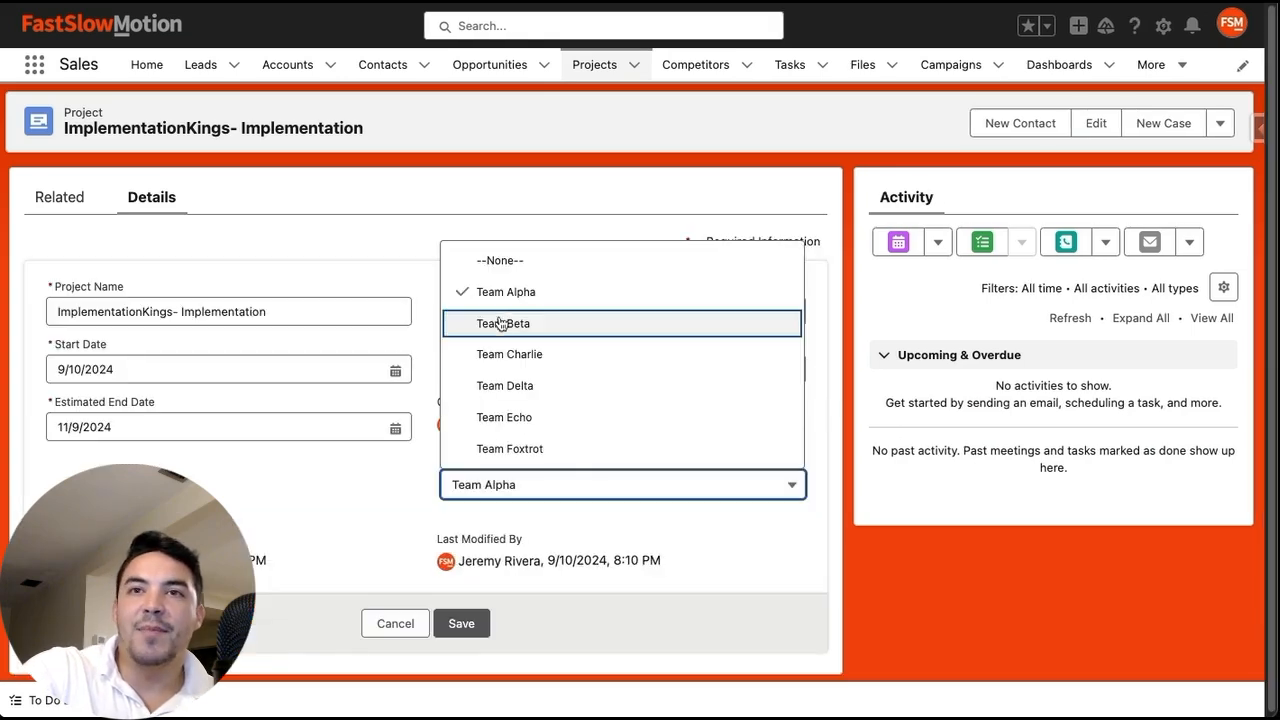
click(489, 486)
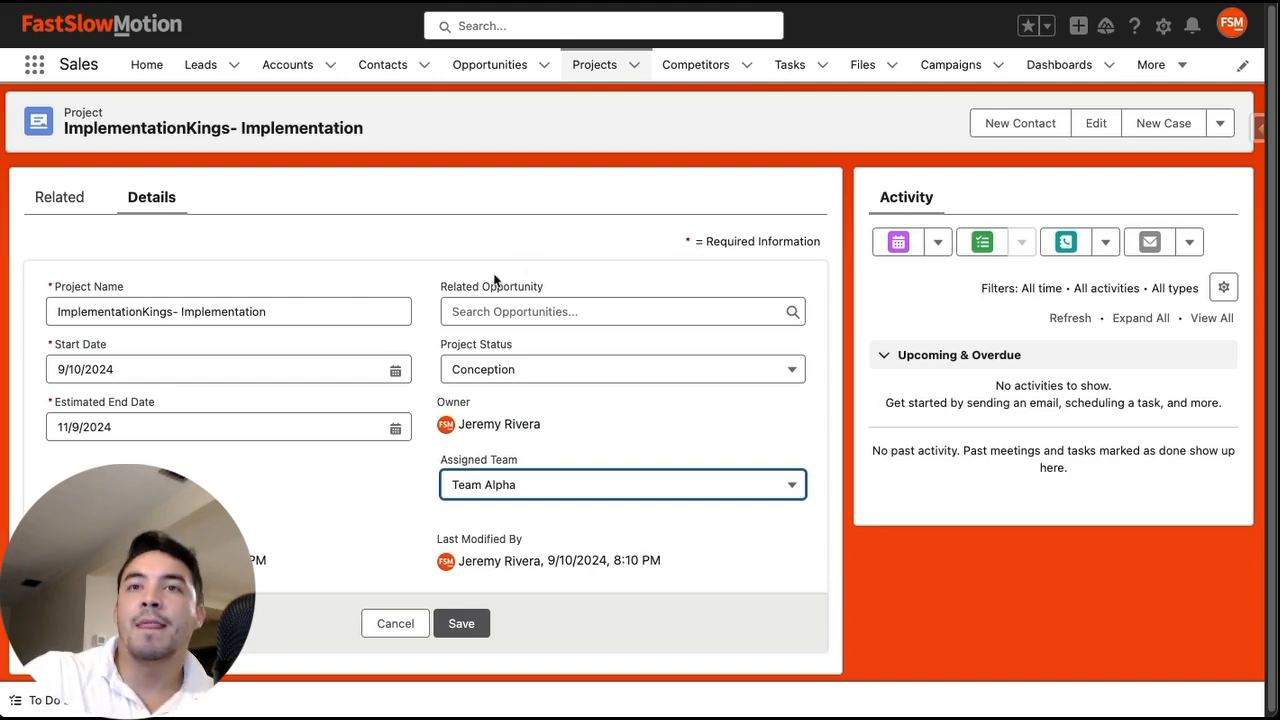
click(532, 312)
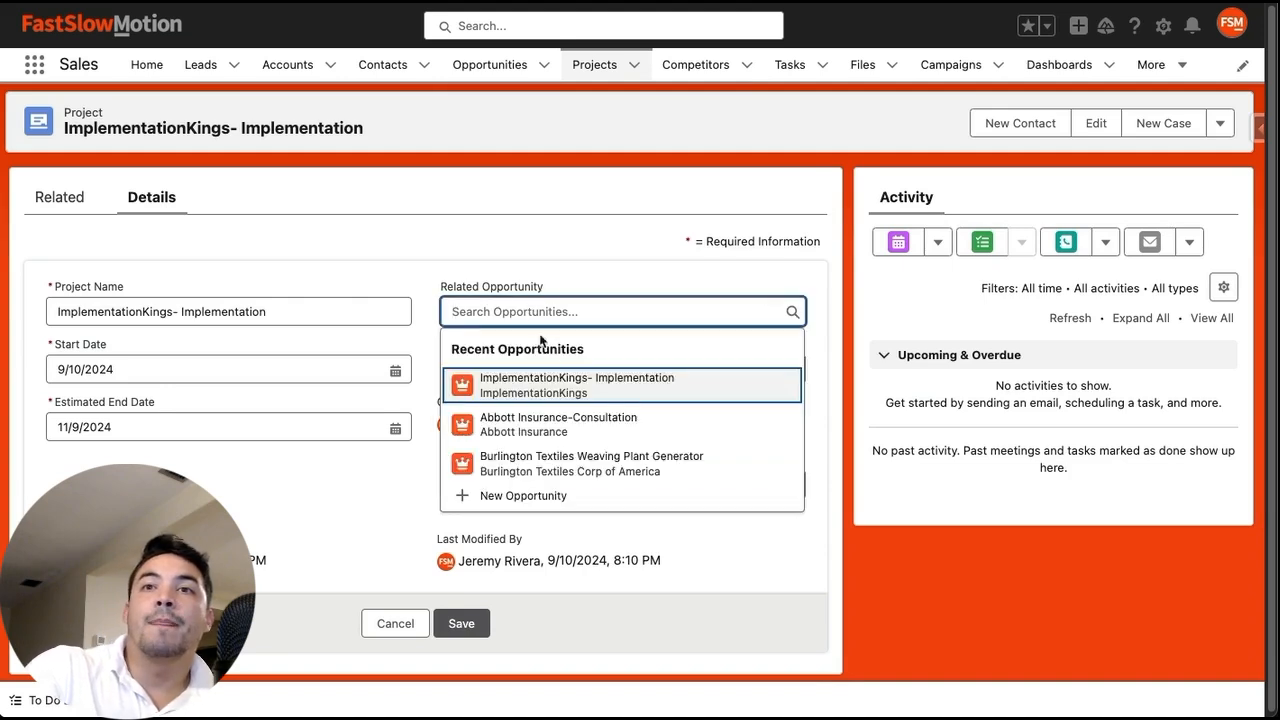
click(550, 389)
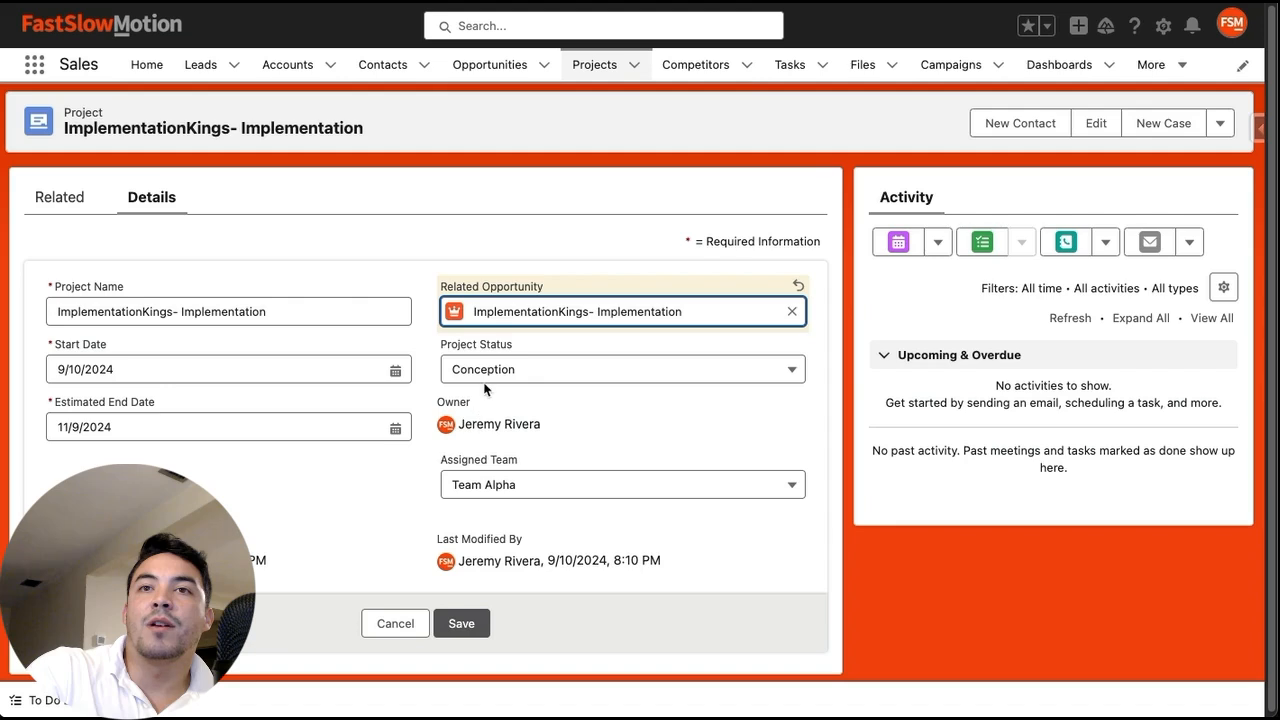
click(570, 372)
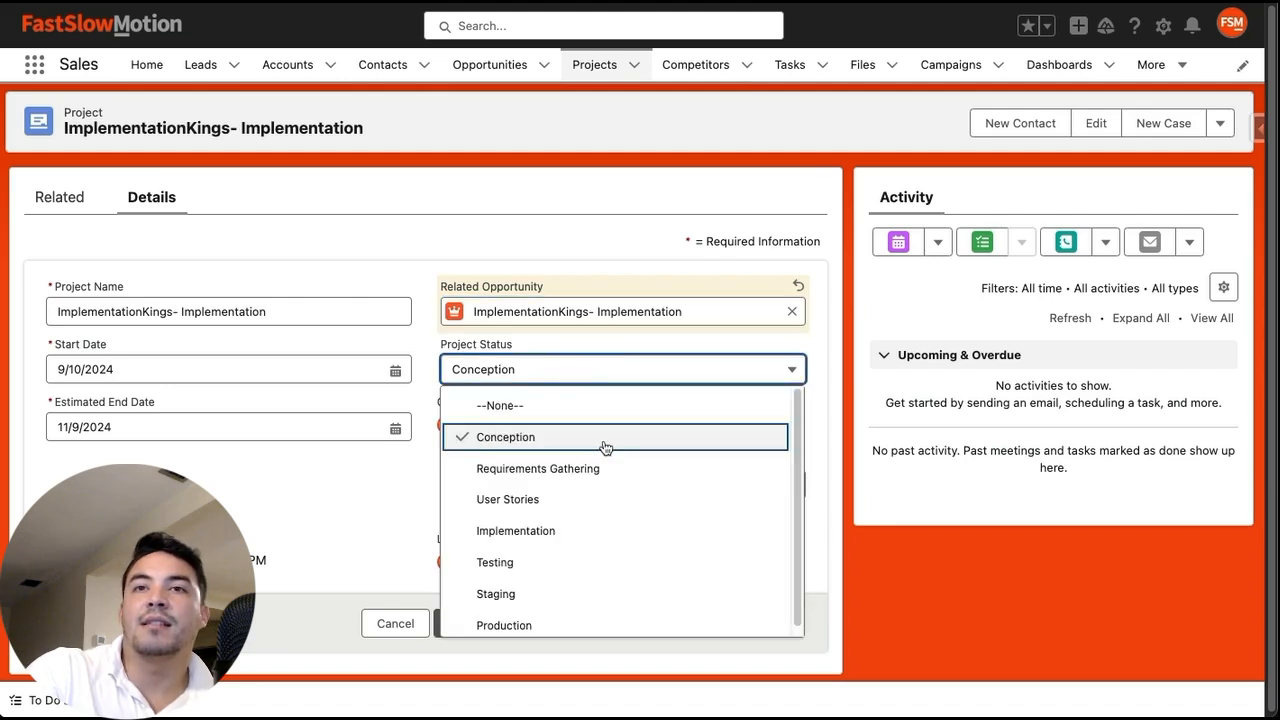
scroll(606, 447, down, 1)
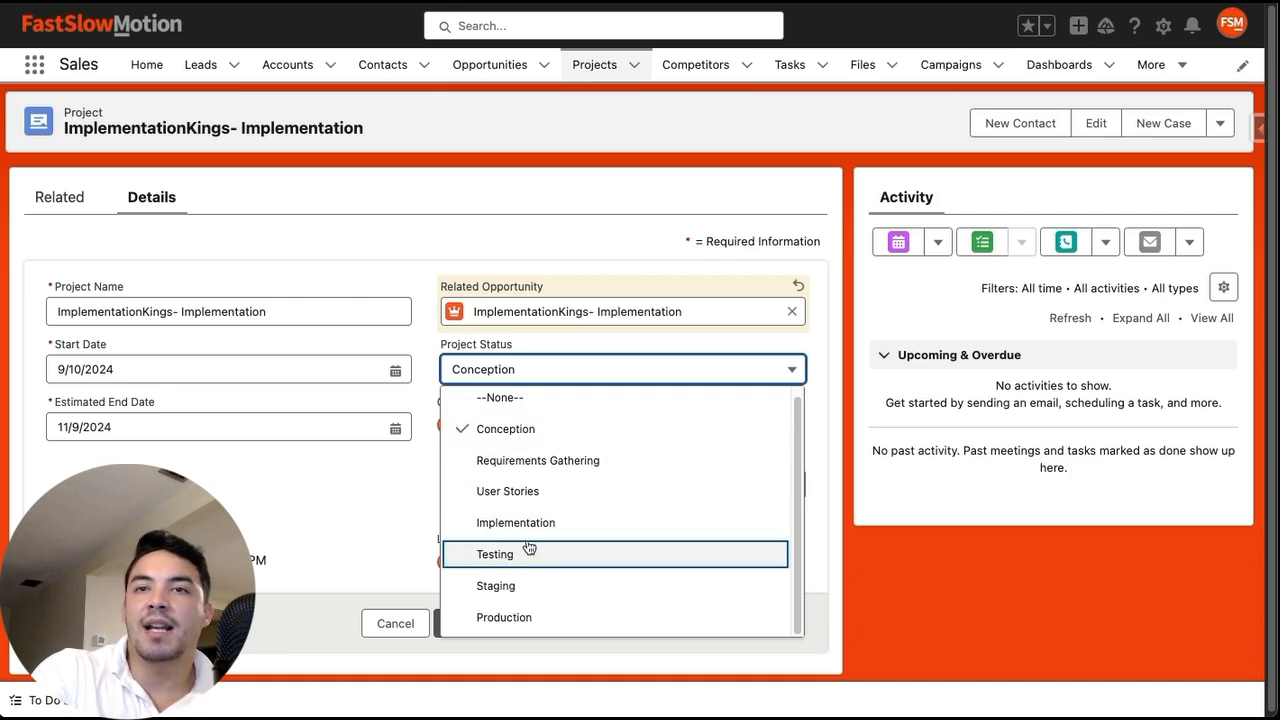
click(364, 512)
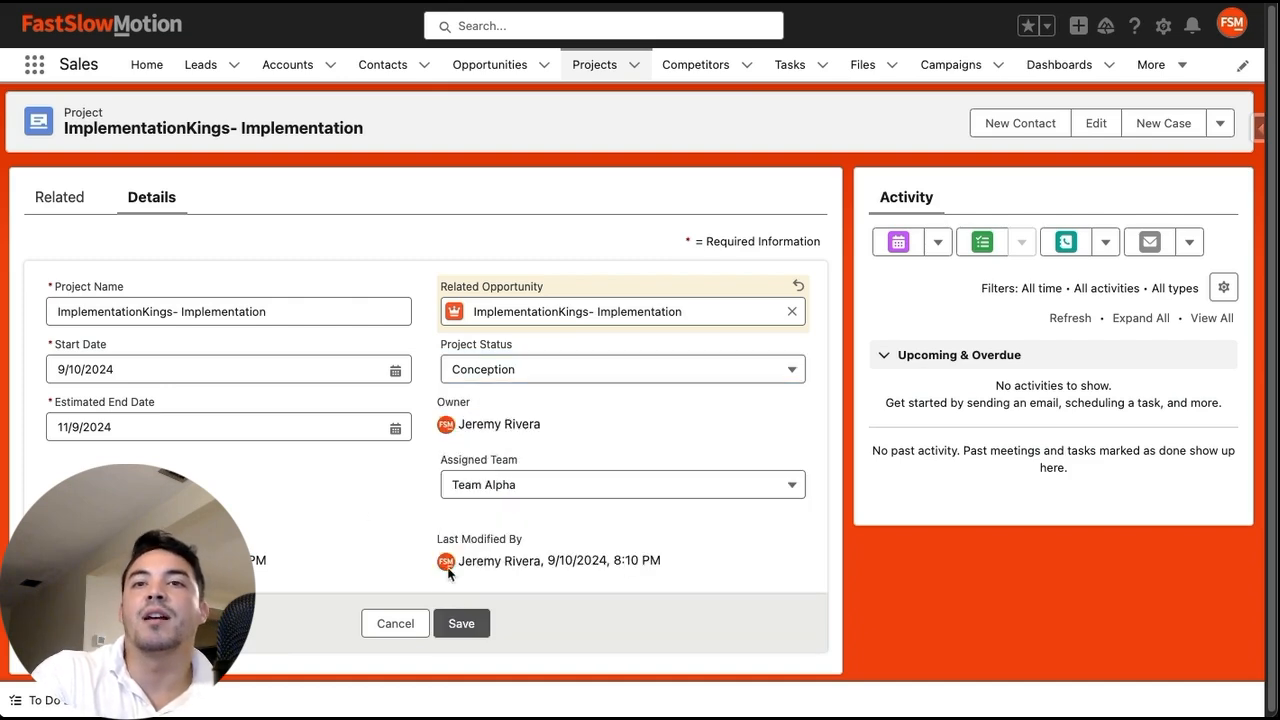
click(463, 622)
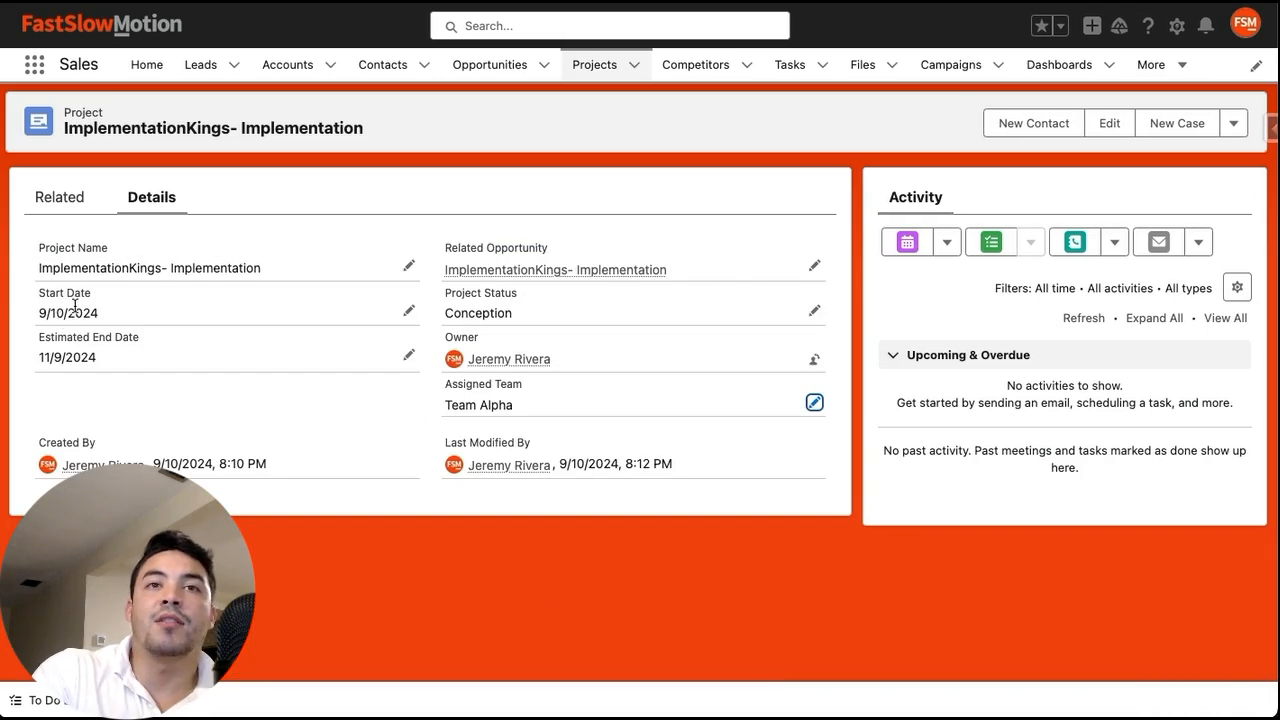
Step: Check the project's start date and estimated end date
drag(37, 308, 108, 323)
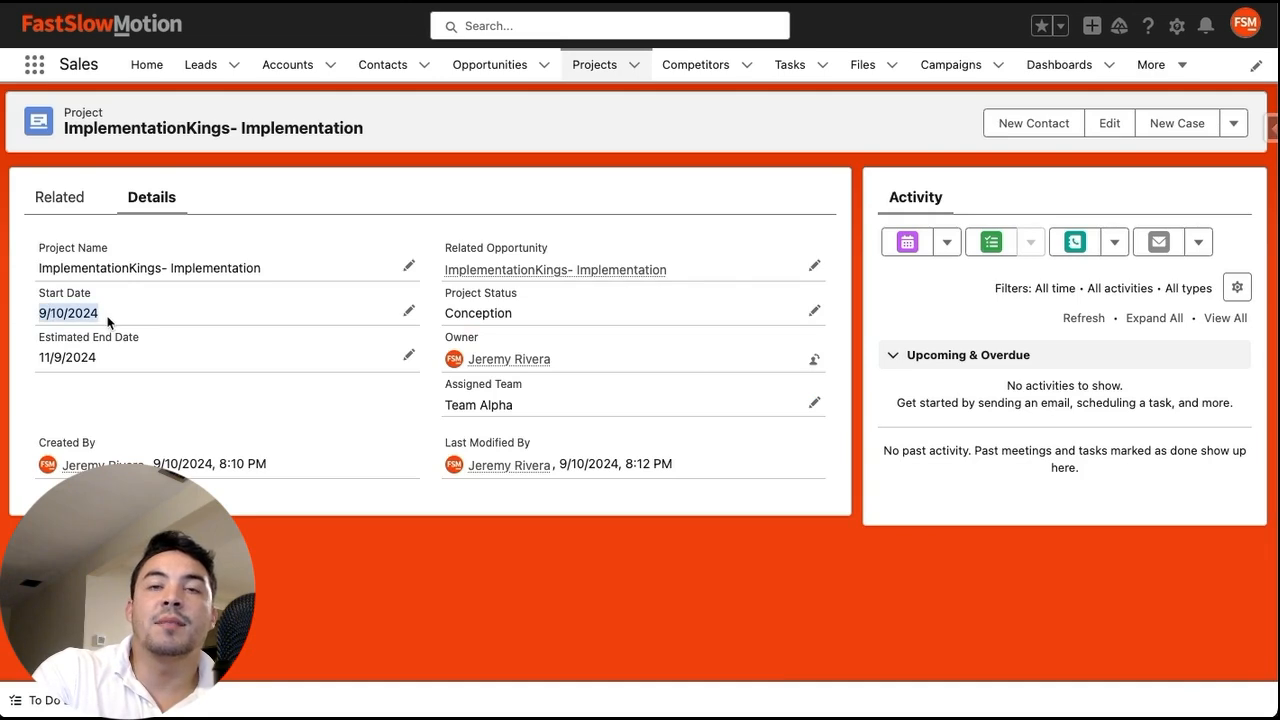
click(124, 340)
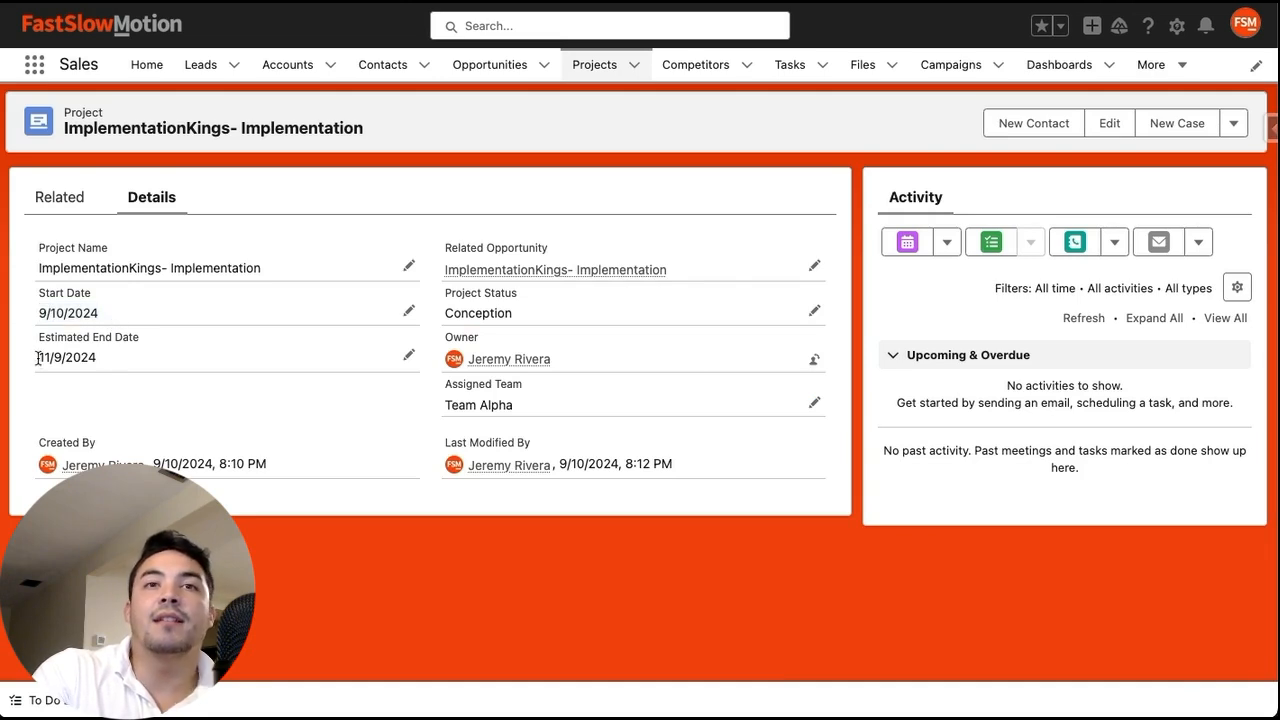
drag(37, 356, 99, 366)
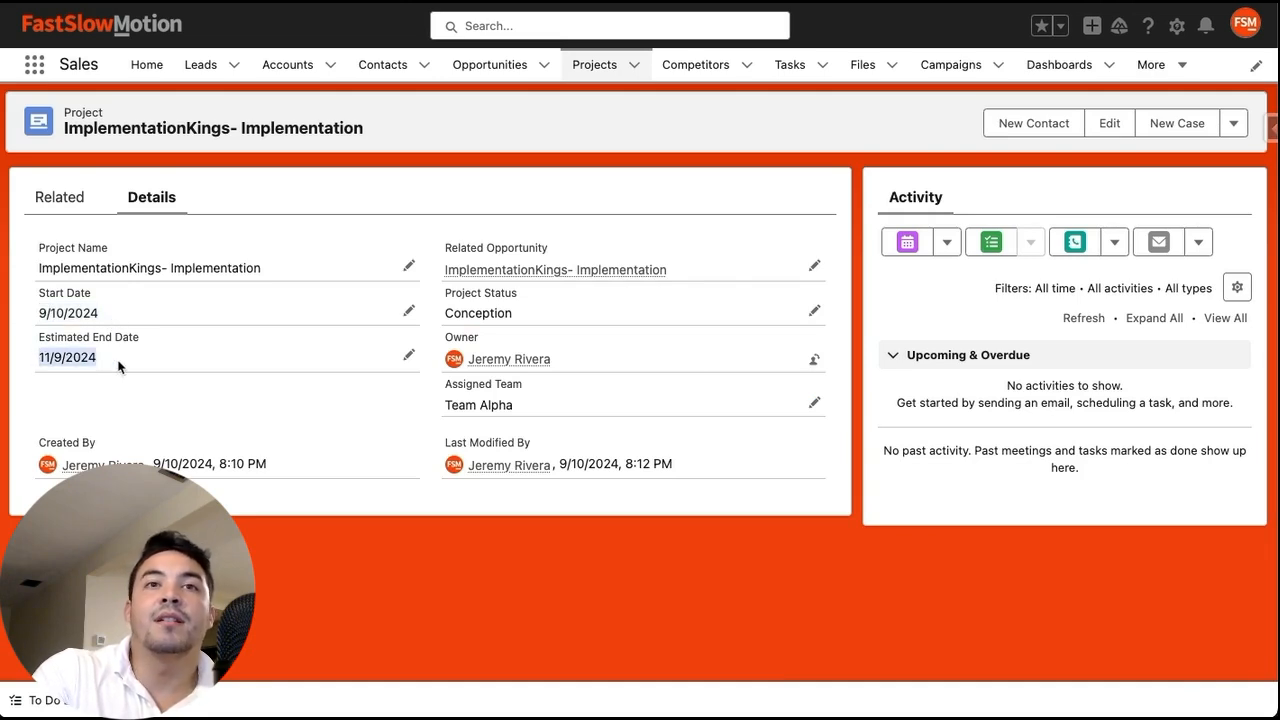
click(118, 365)
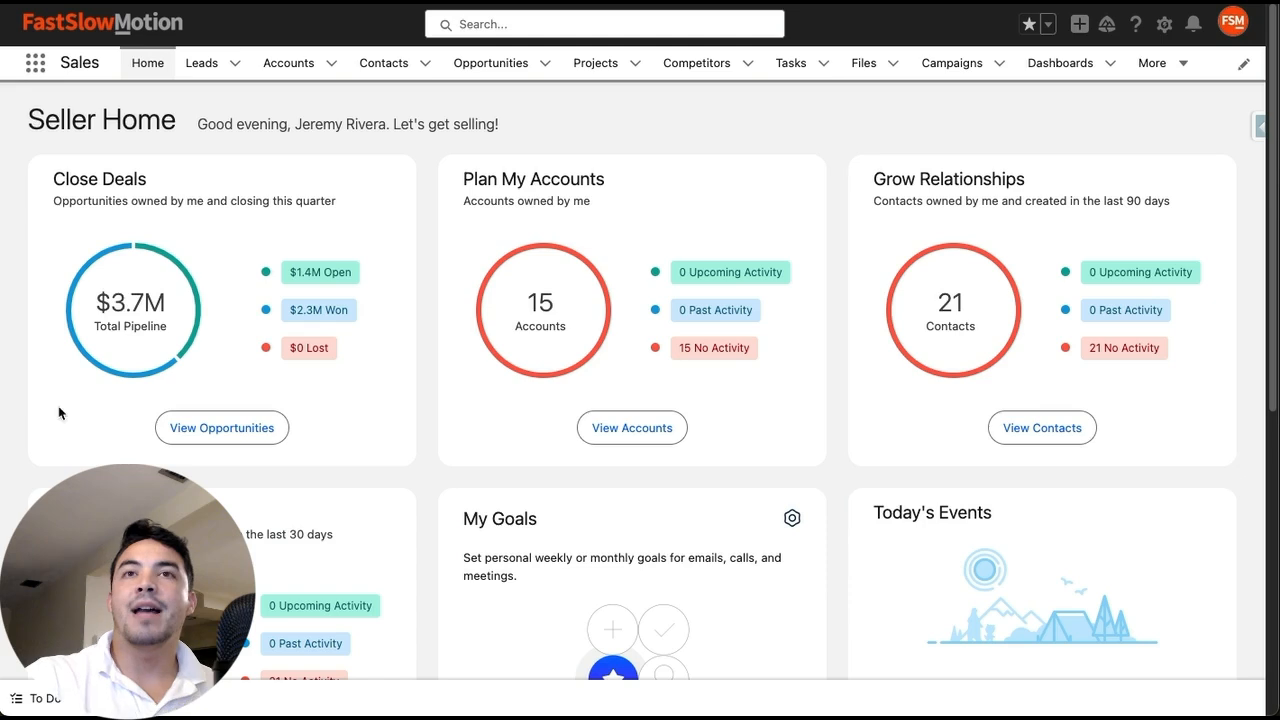
Step: Start a new account with the Referral Partner record type
click(289, 63)
click(1058, 124)
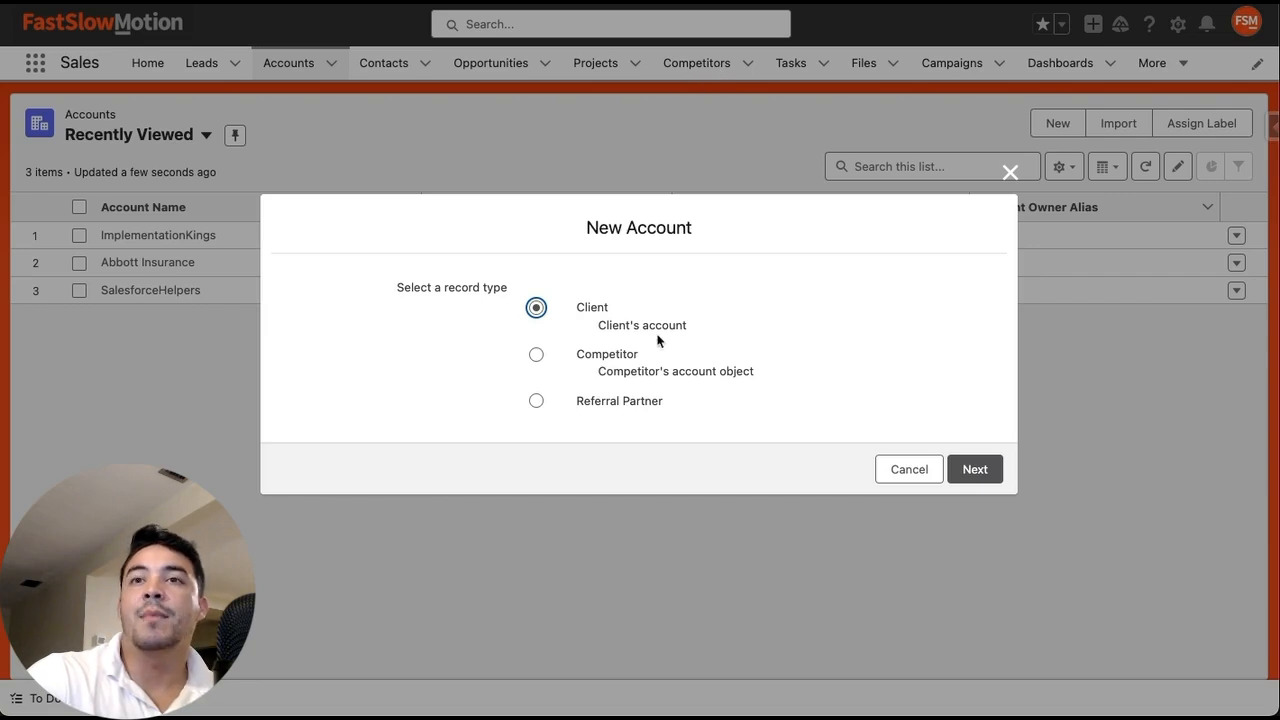
click(536, 402)
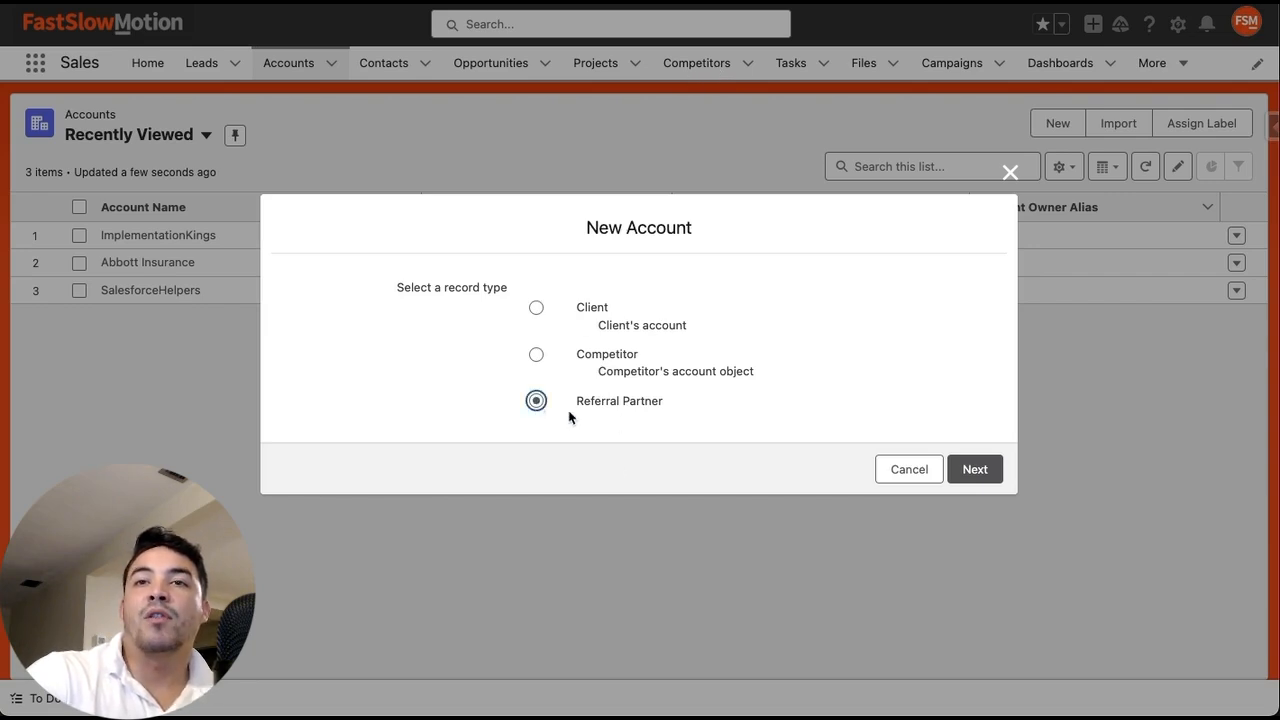
click(962, 469)
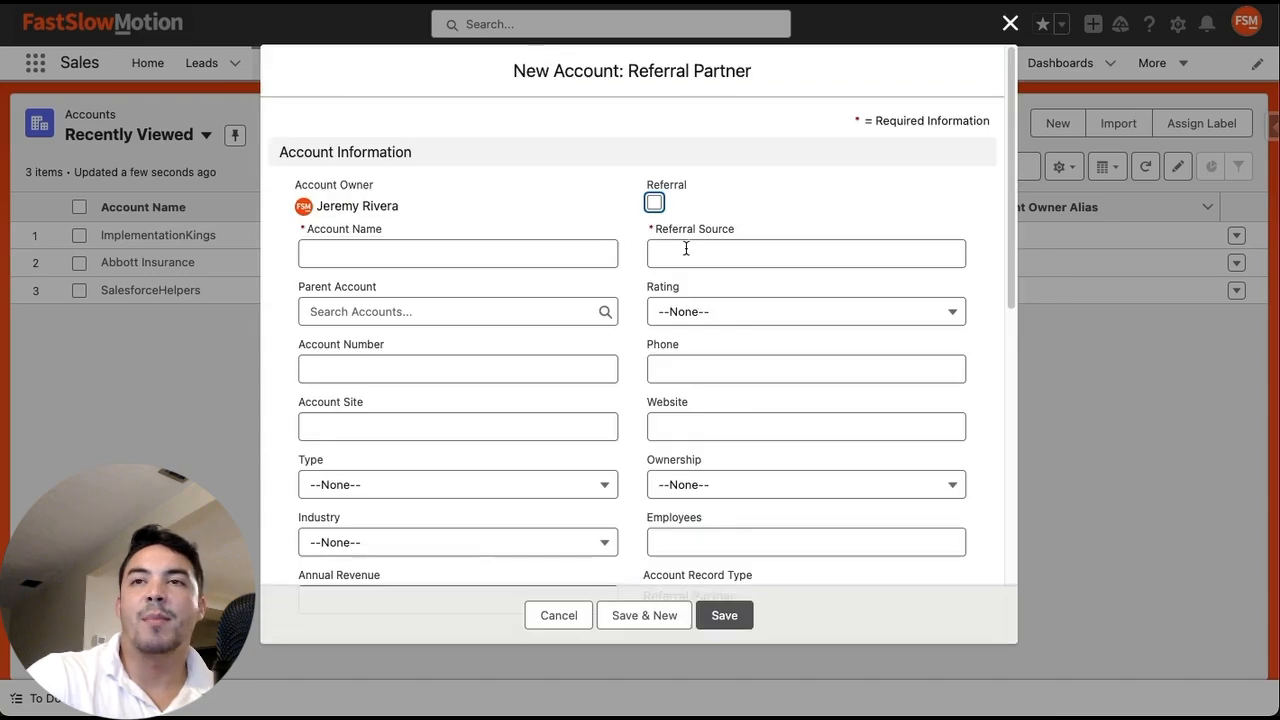
Step: Leave the Referral option off, set the new account's referral source to Website and name the account ReferralQueen
click(653, 204)
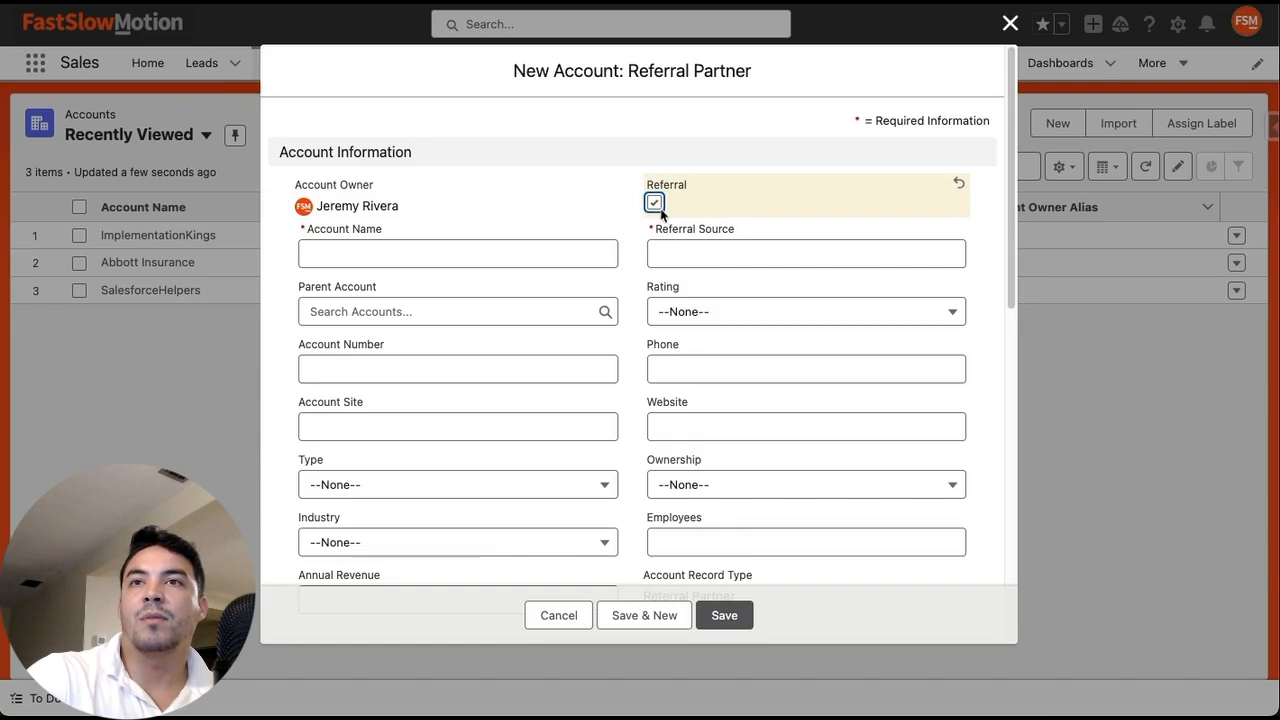
click(654, 204)
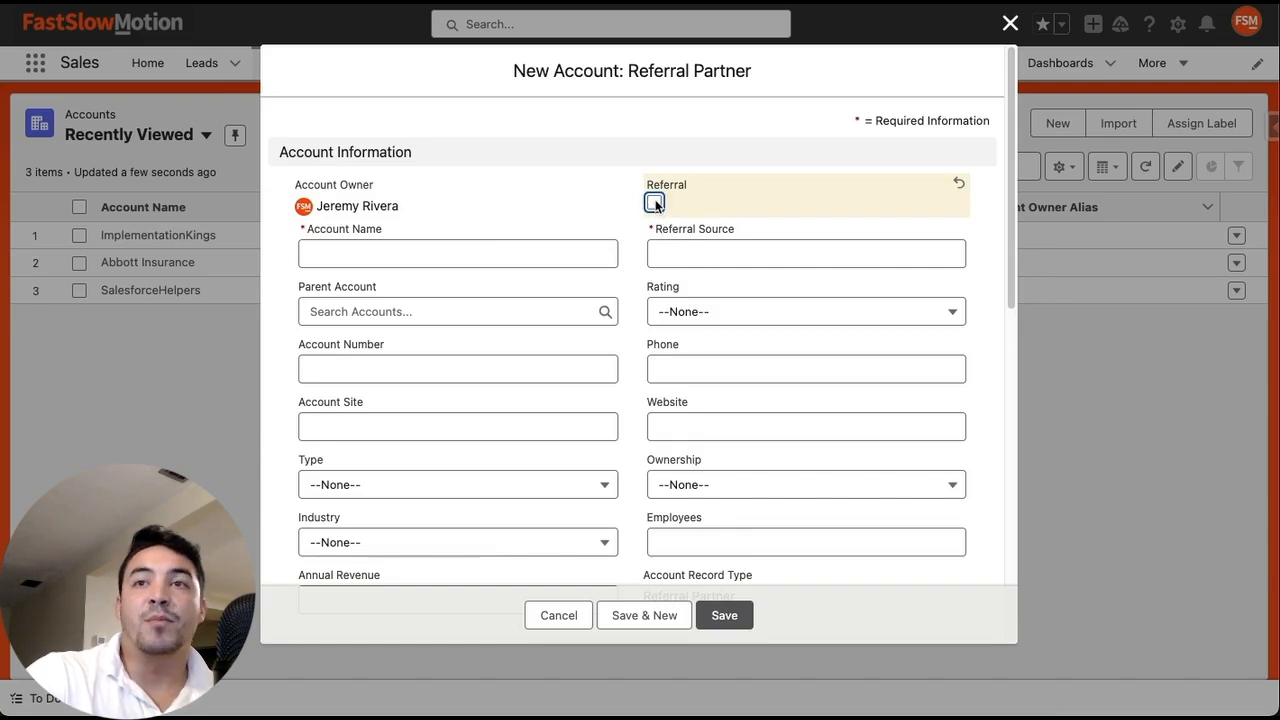
click(668, 253)
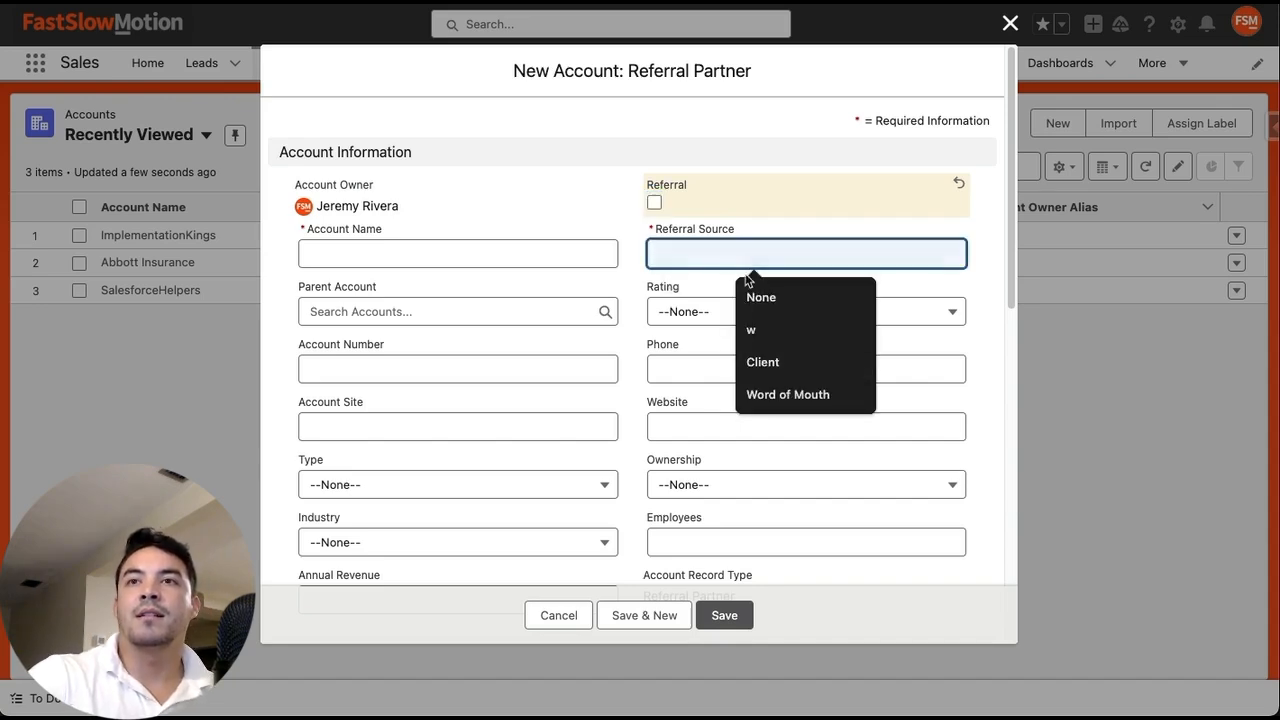
text(Websit)
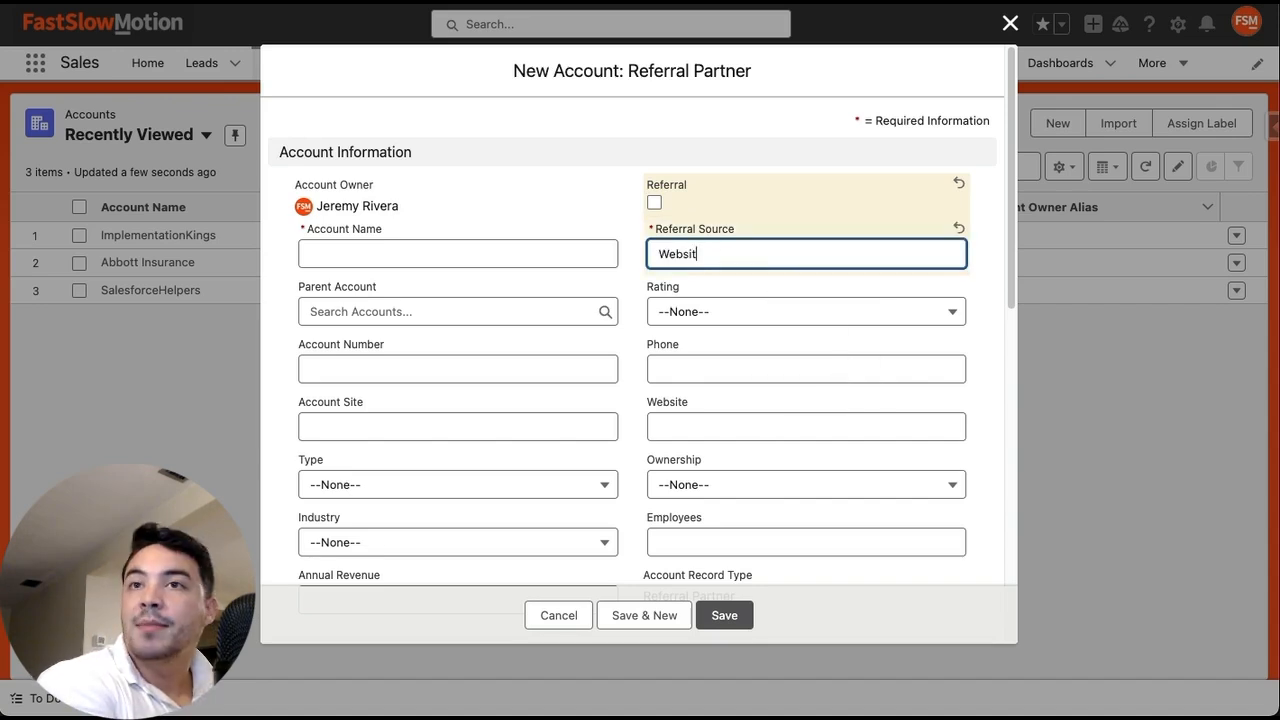
text(e)
click(473, 258)
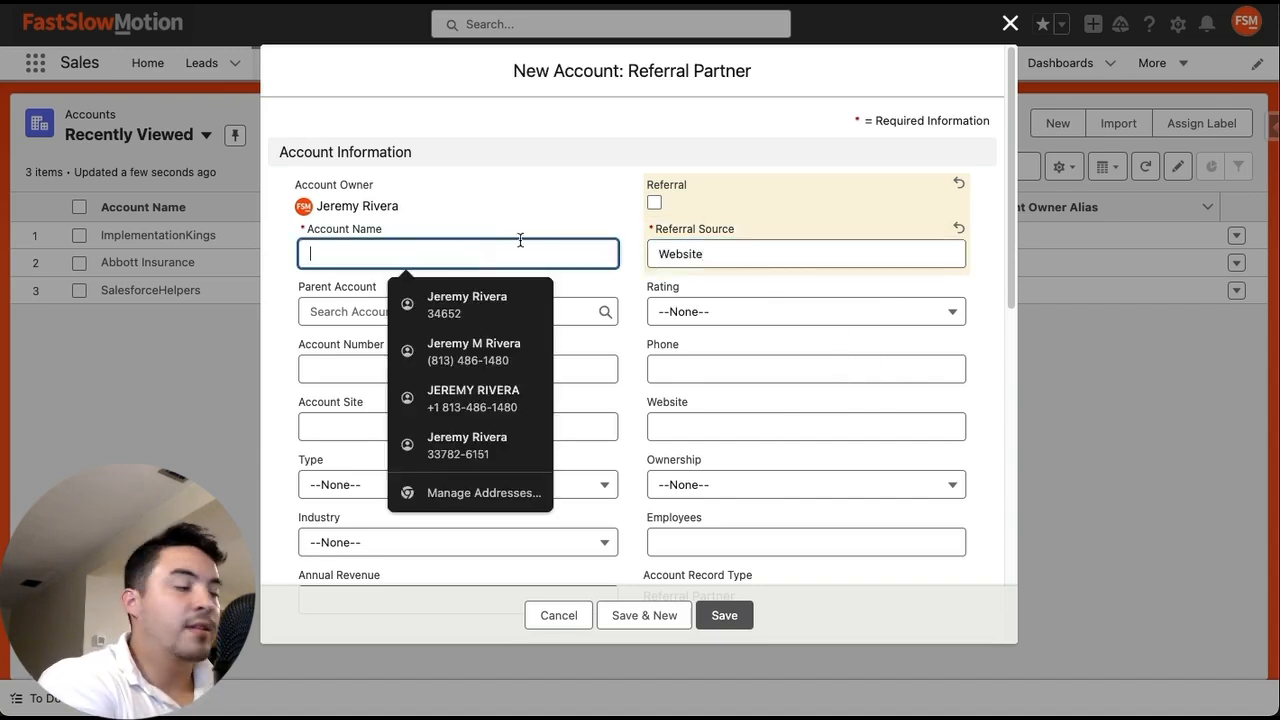
text(Ref)
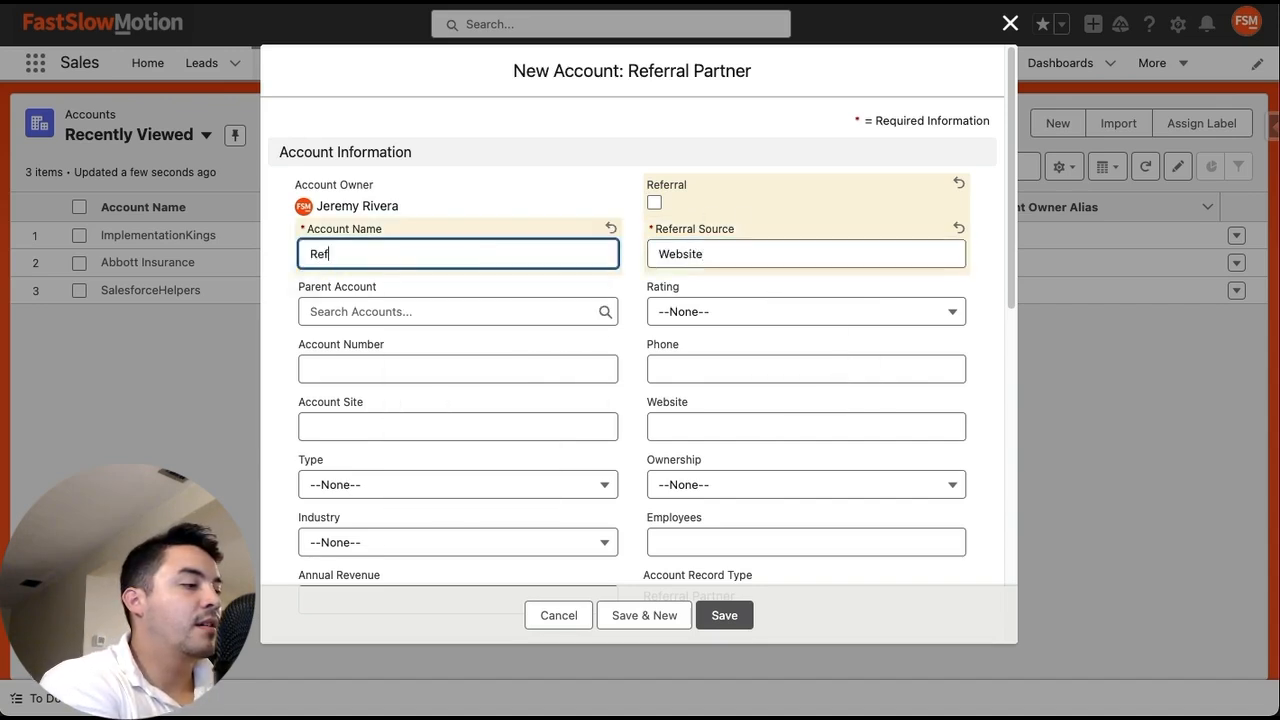
text(erralQueen)
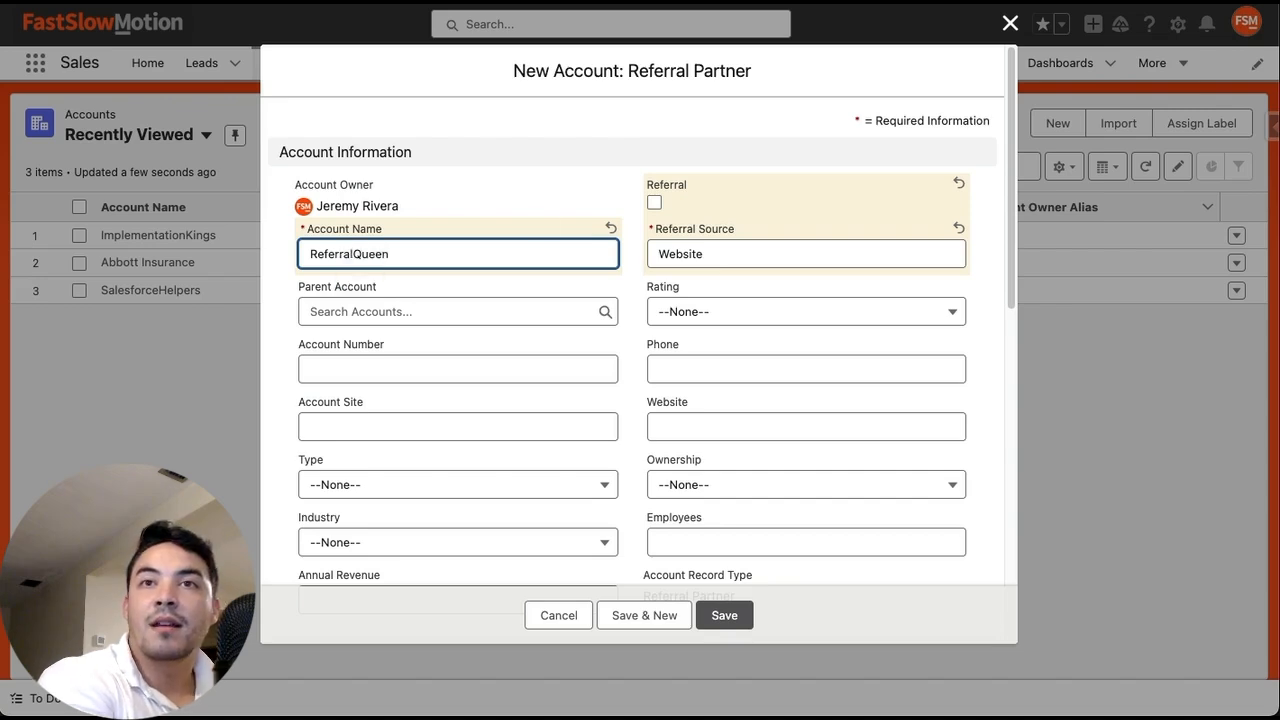
click(548, 288)
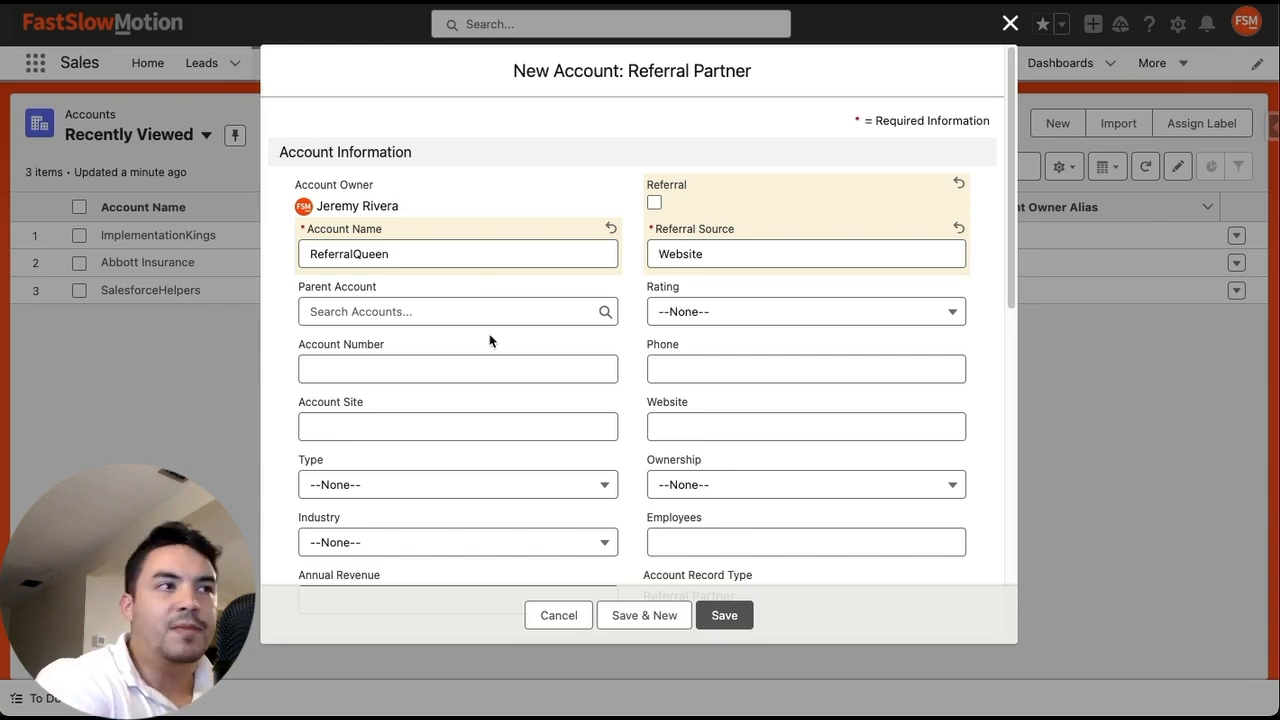
Step: Leave the rating at --None-- and save the new ReferralQueen account
scroll(489, 350, down, 1)
click(690, 277)
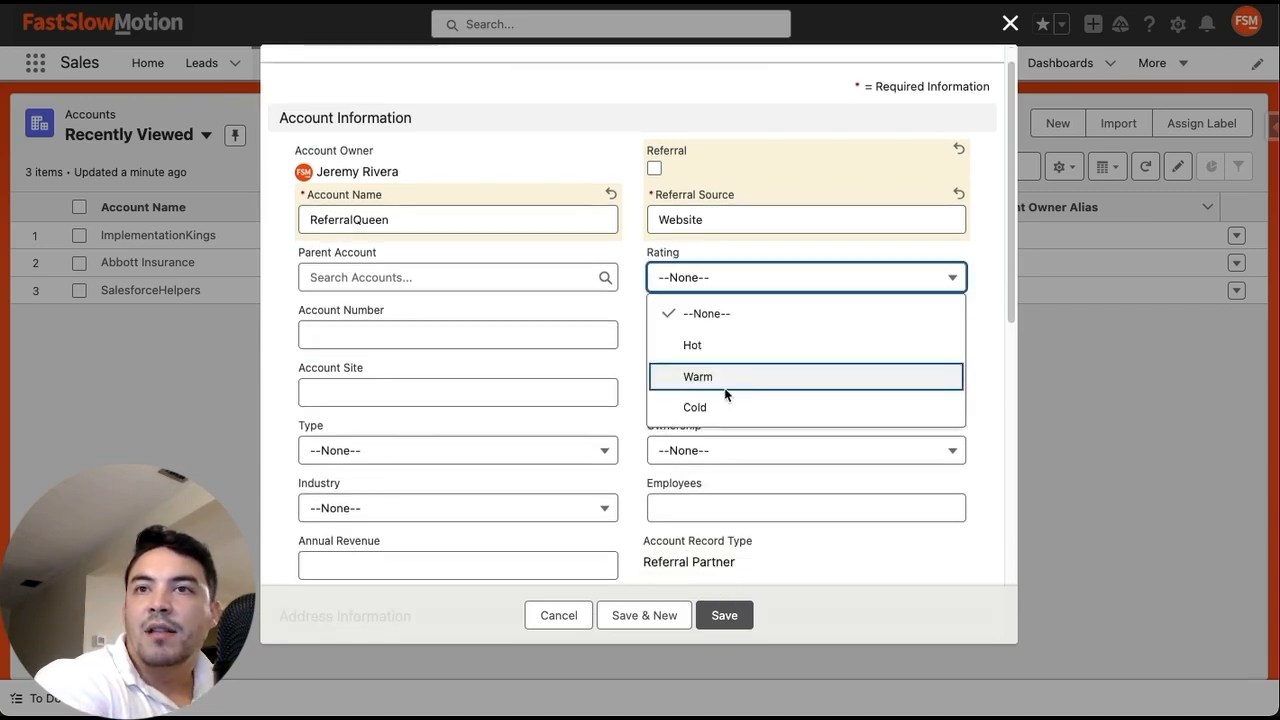
click(740, 274)
scroll(740, 274, down, 5)
scroll(700, 426, up, 5)
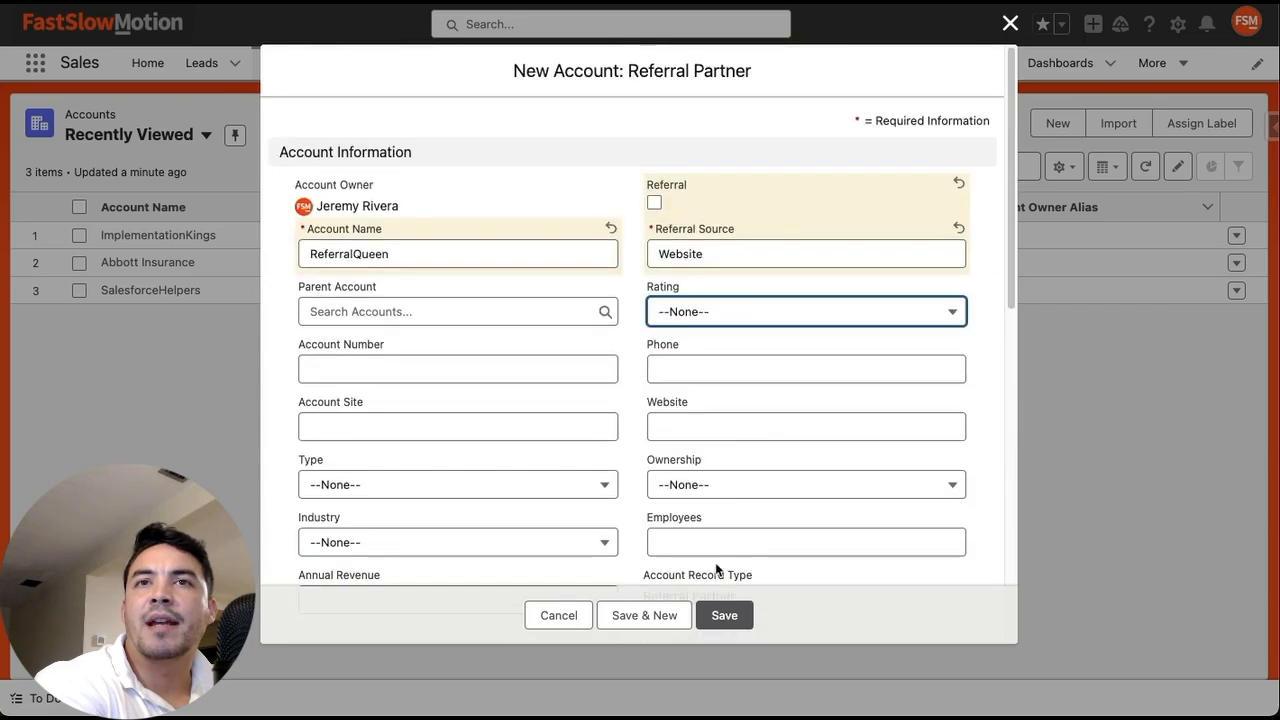
click(724, 614)
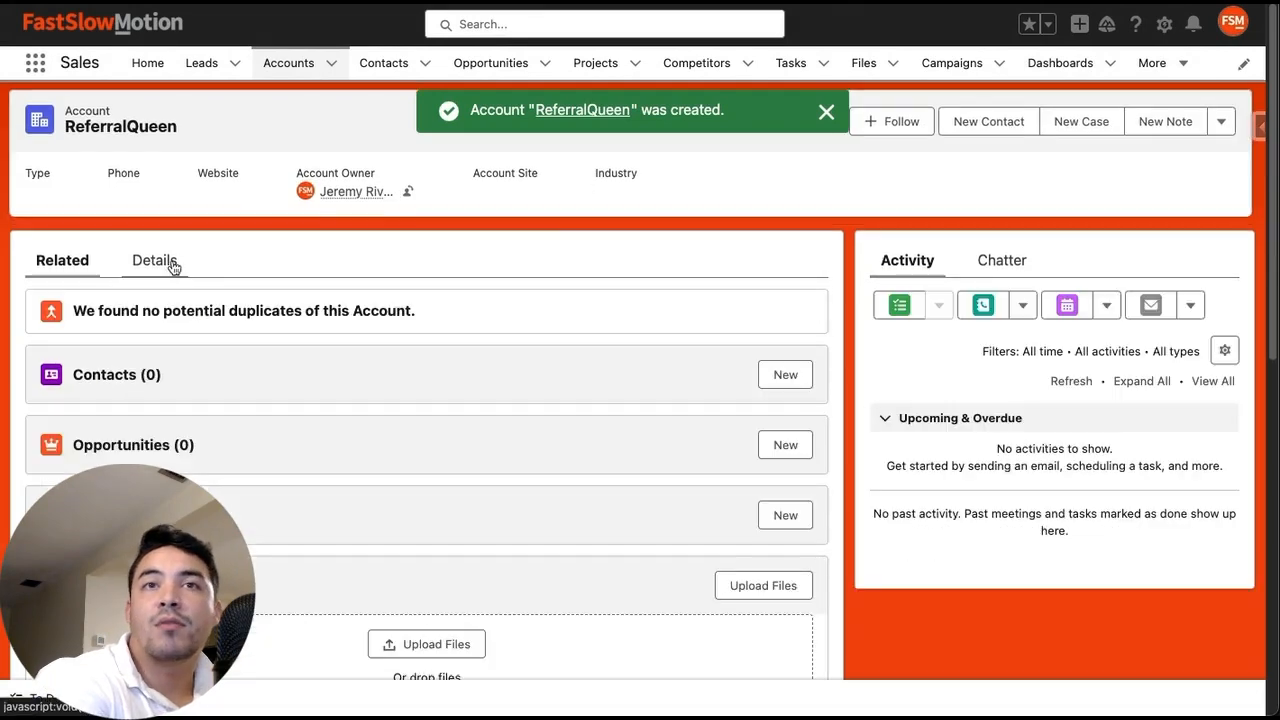
Step: Review the ReferralQueen account's details, including its referral source and account record type
click(172, 264)
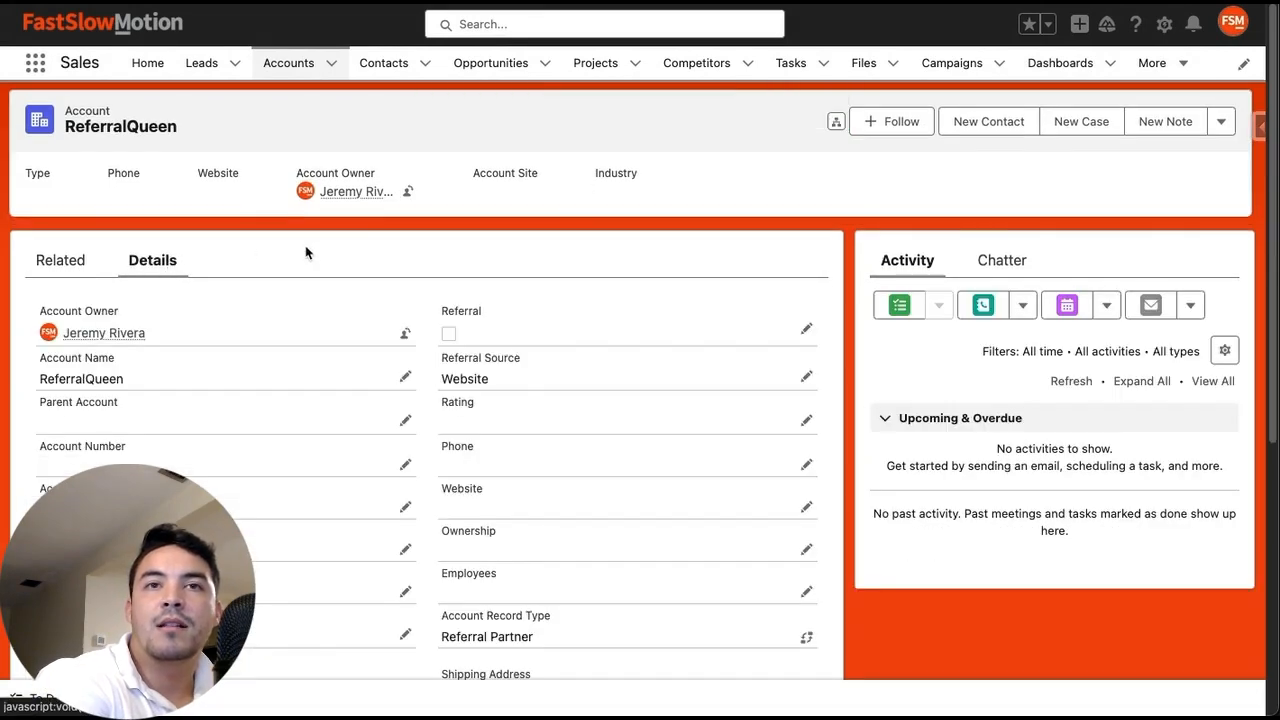
scroll(305, 252, down, 1)
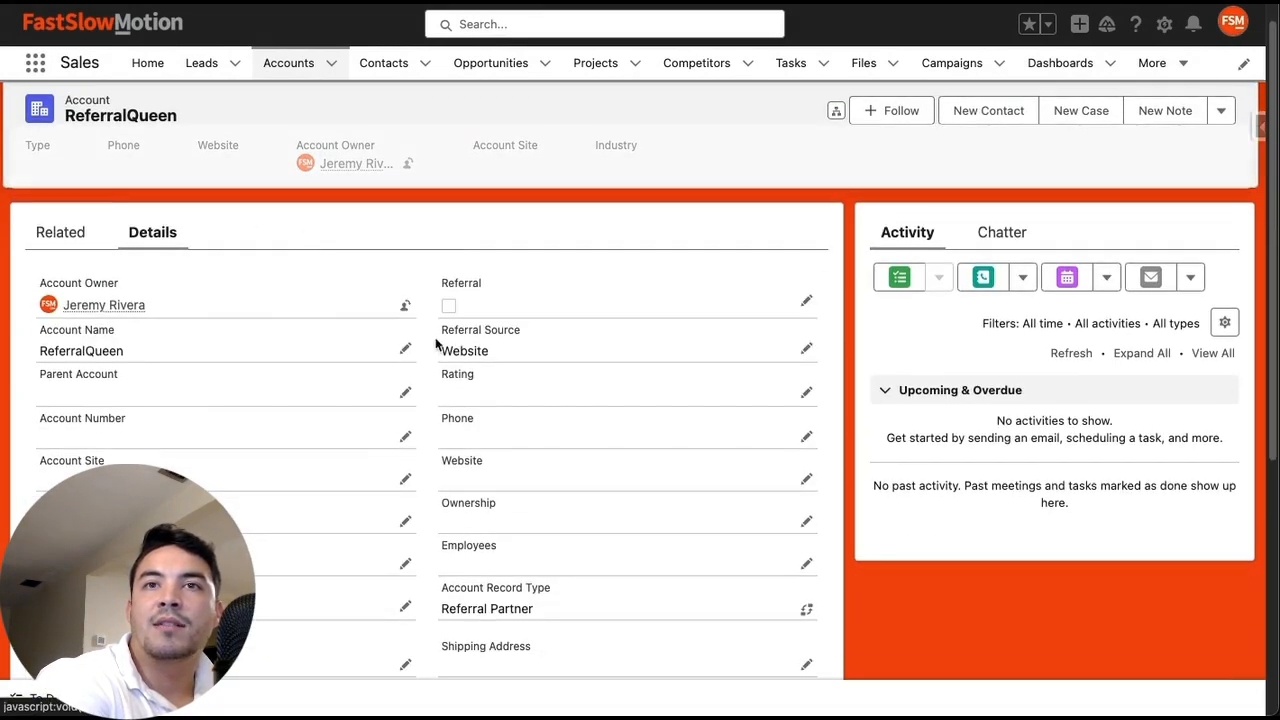
scroll(435, 343, up, 1)
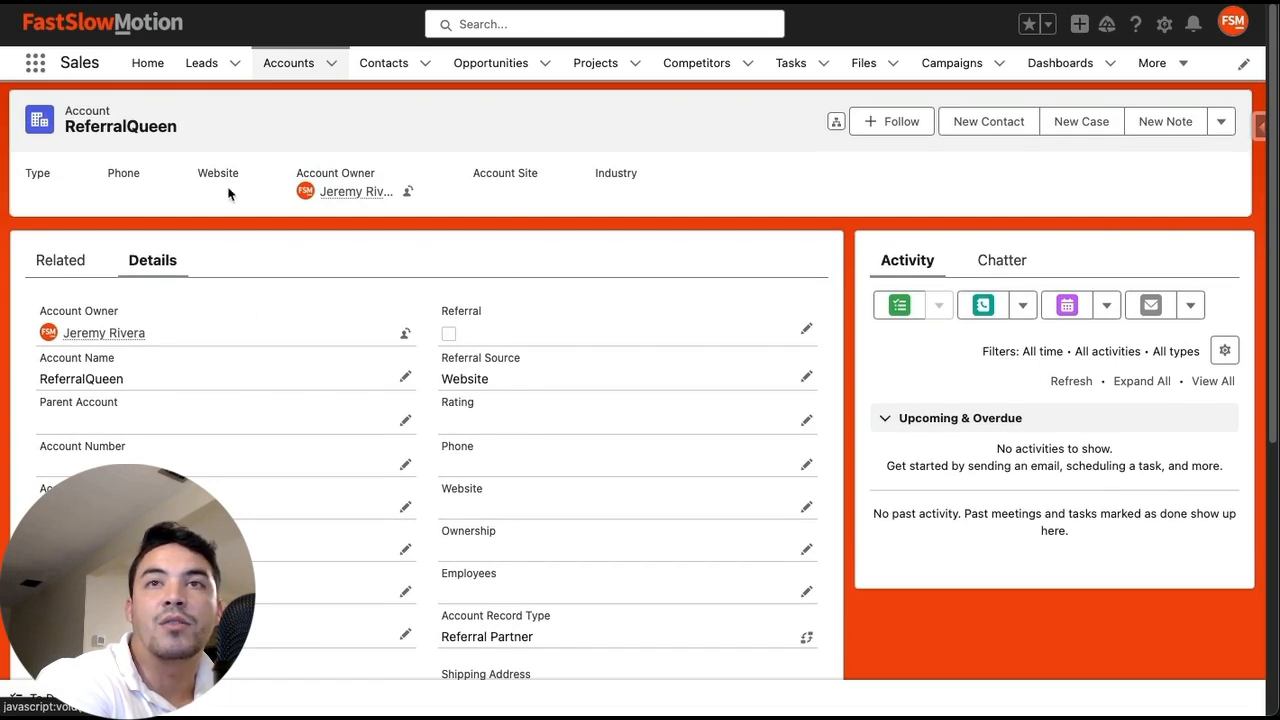
scroll(557, 470, down, 2)
scroll(557, 470, down, 1)
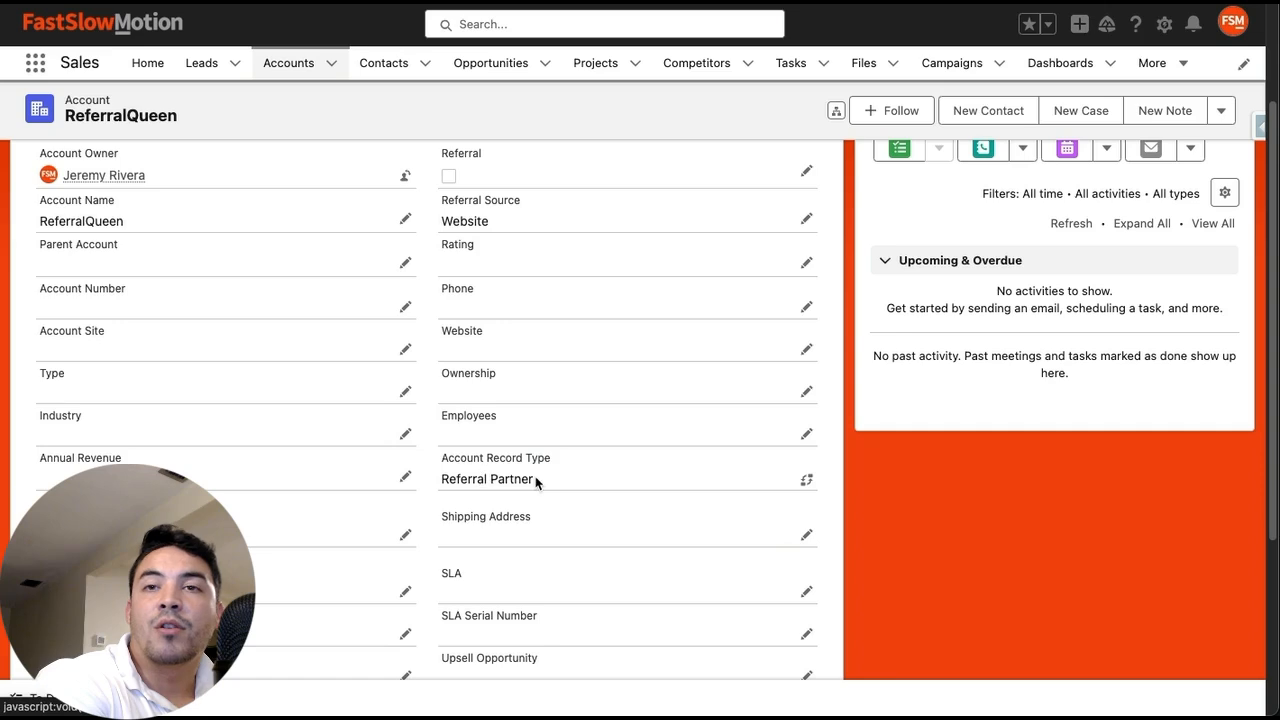
scroll(535, 479, up, 3)
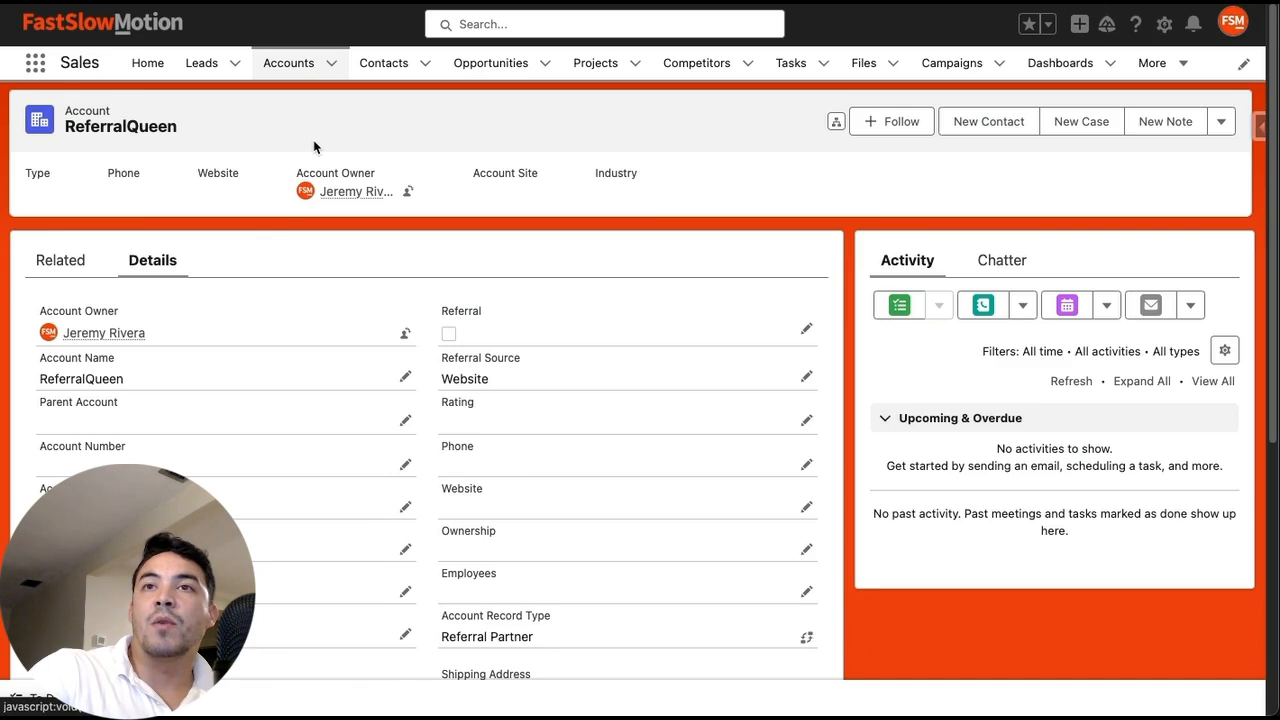
Step: Start a new competitor record and name it CompDevil
click(601, 66)
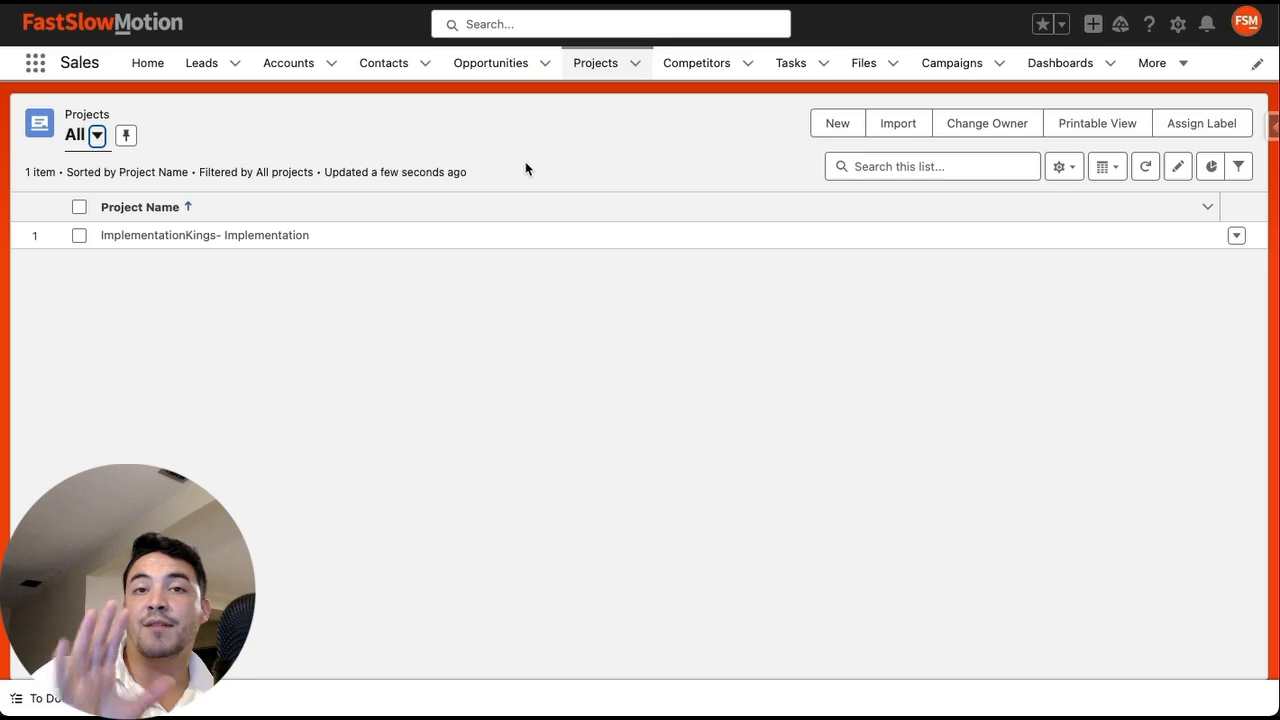
click(695, 68)
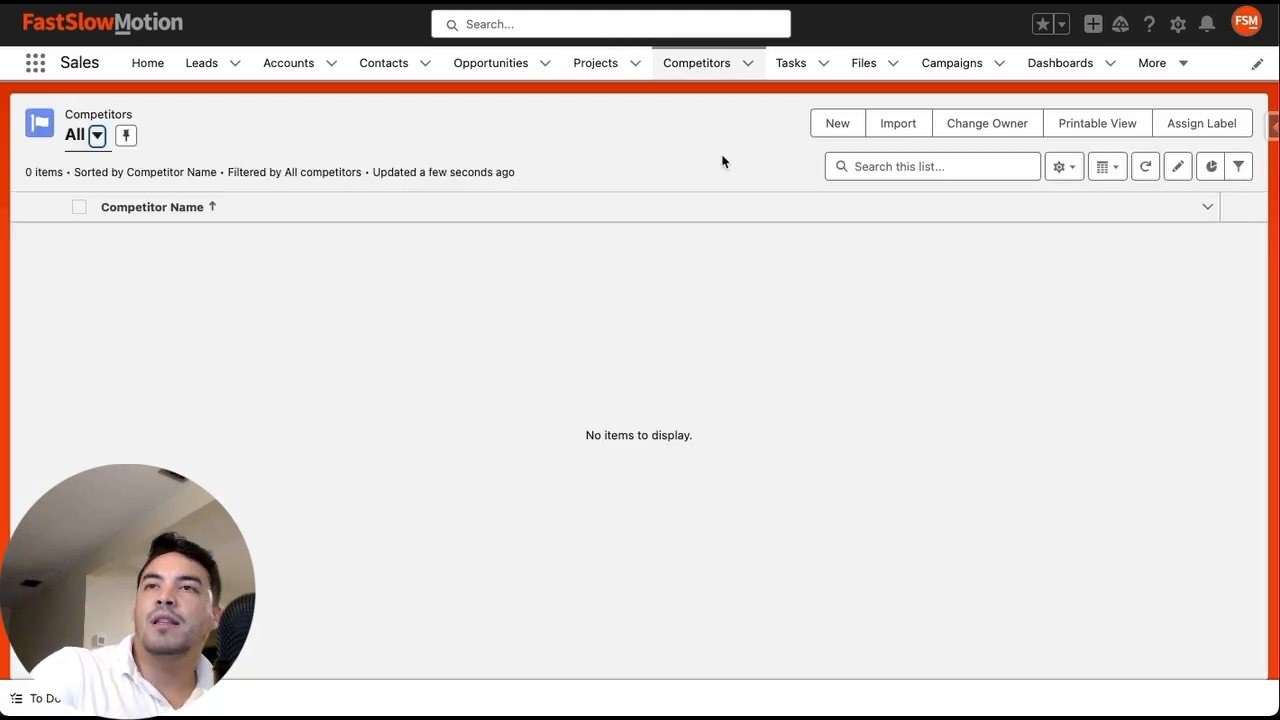
click(812, 120)
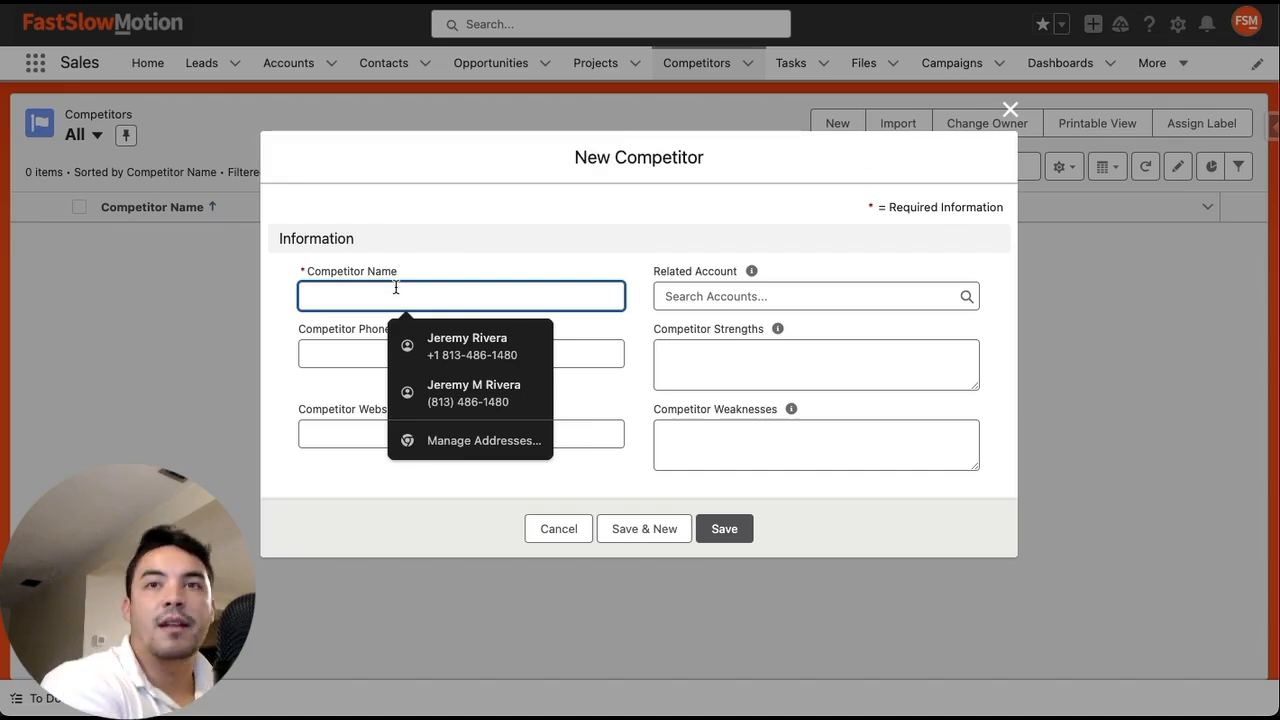
text(CompDevil)
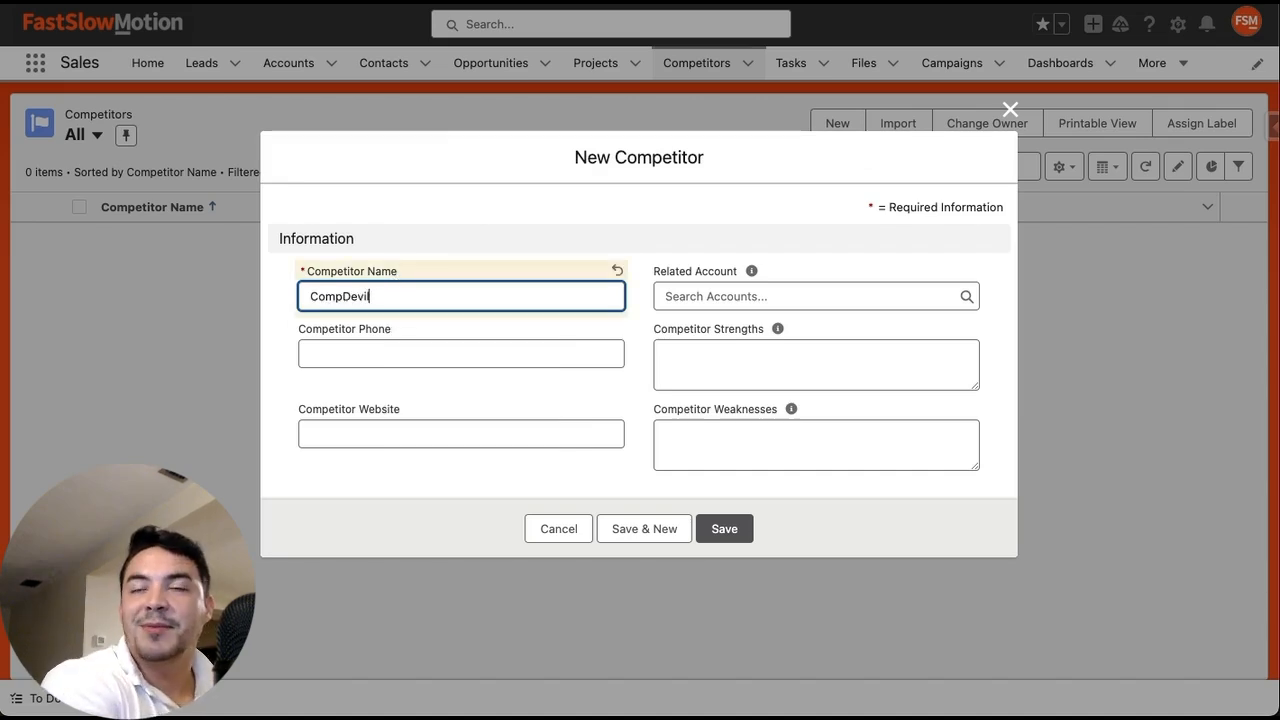
Step: Start a new account with the Competitor record type for the competitor's related account
click(711, 296)
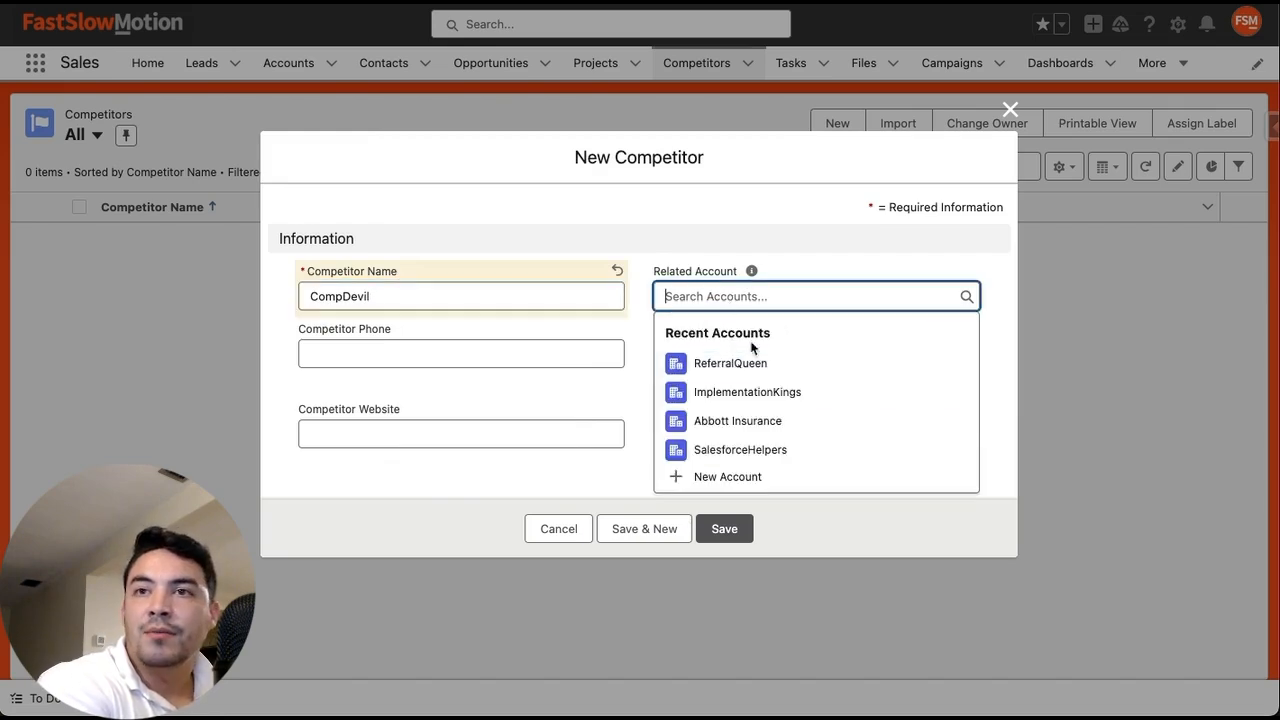
click(690, 477)
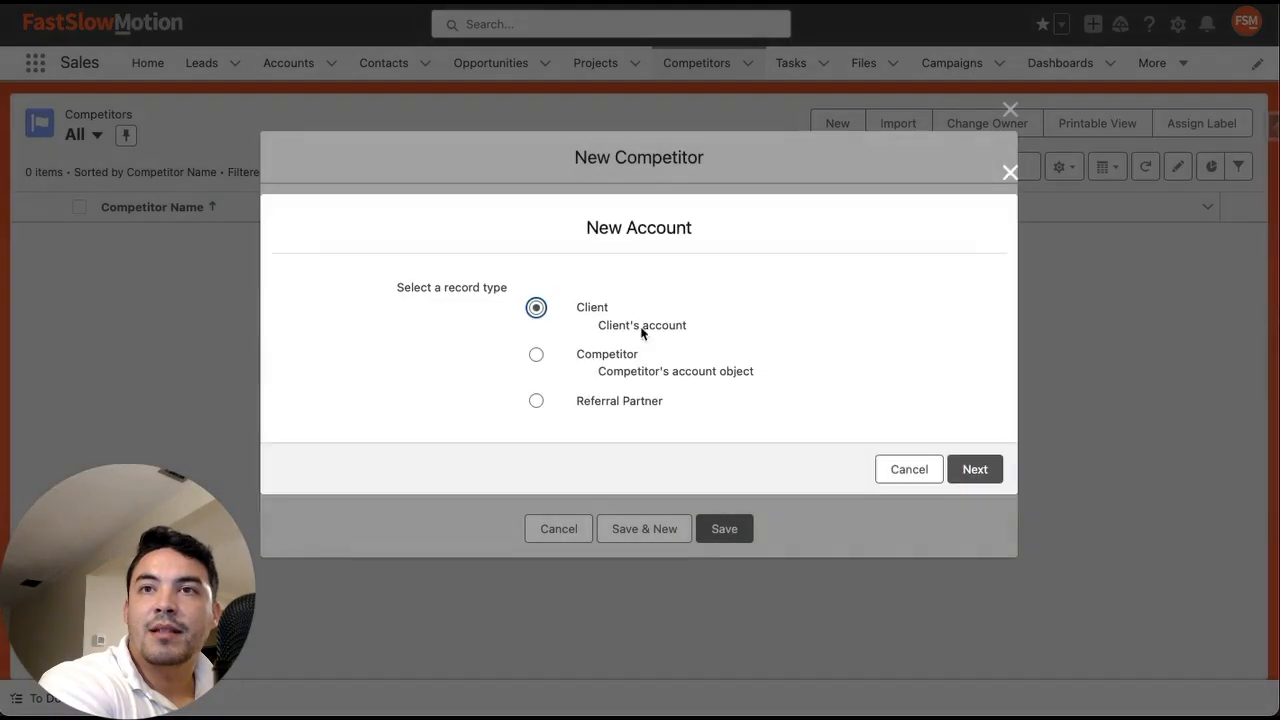
click(538, 357)
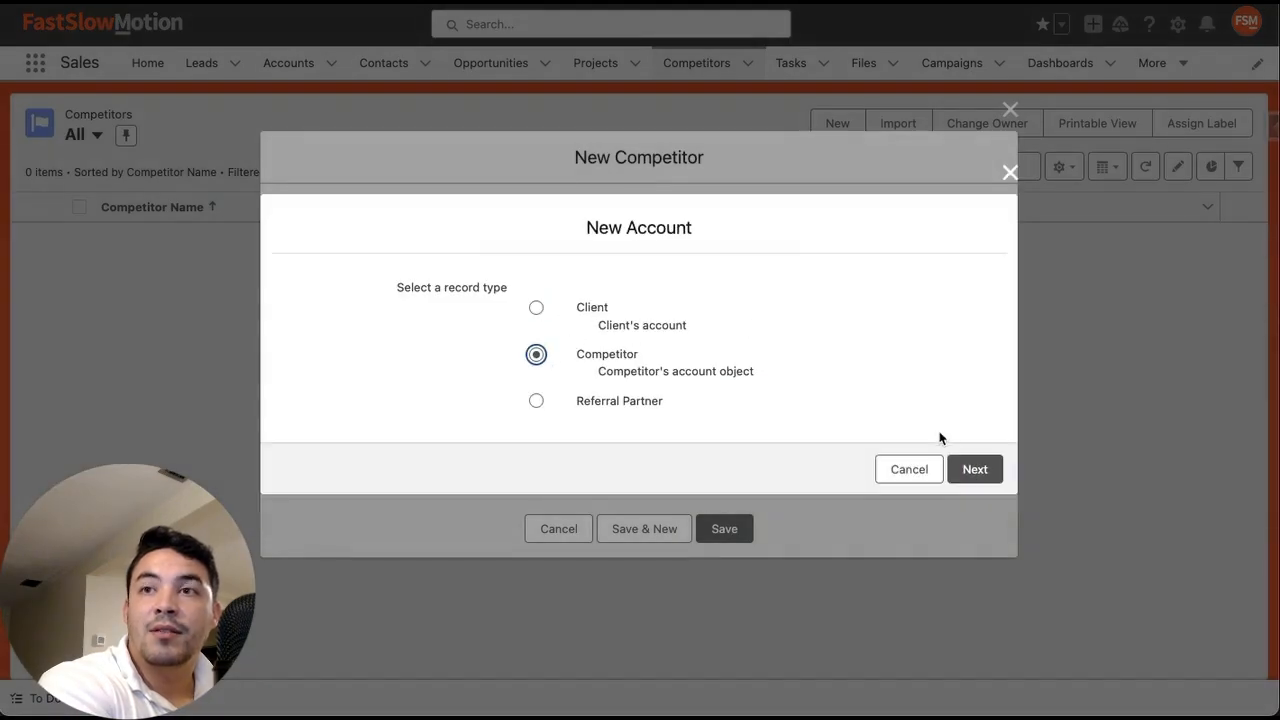
click(980, 476)
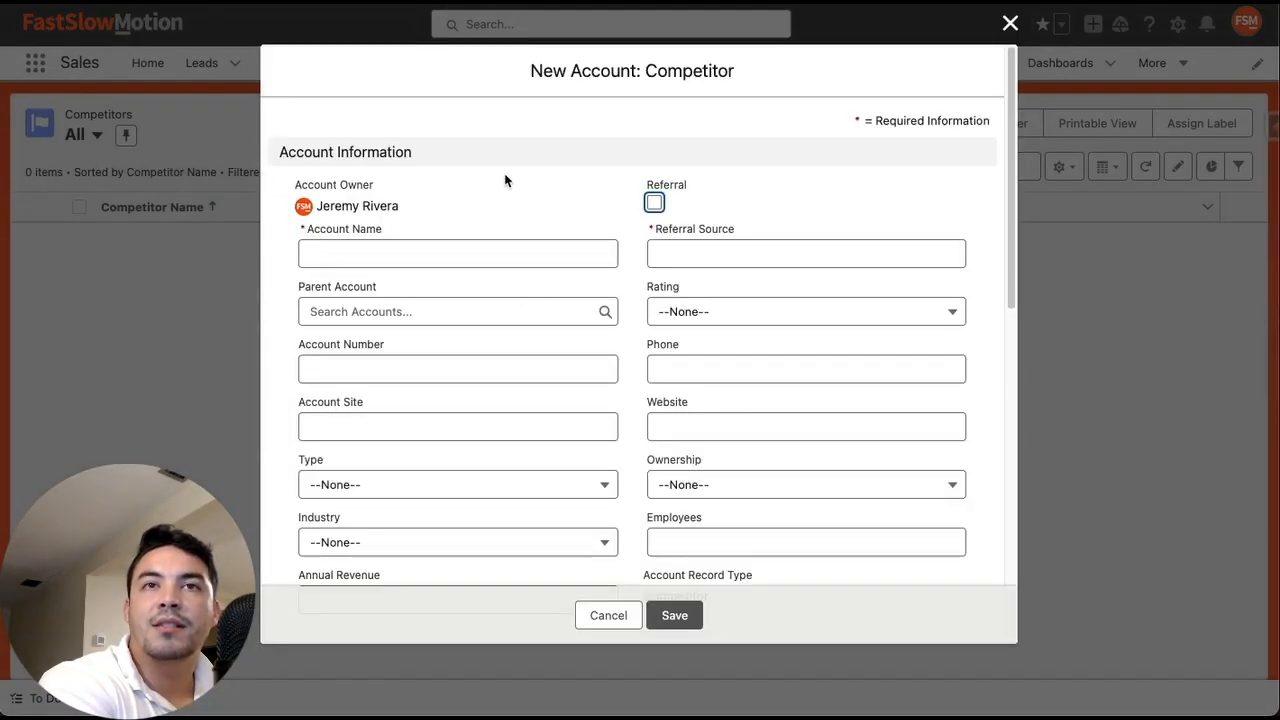
Step: Name the related account CompDevil, set its referral source to None and save it
click(484, 254)
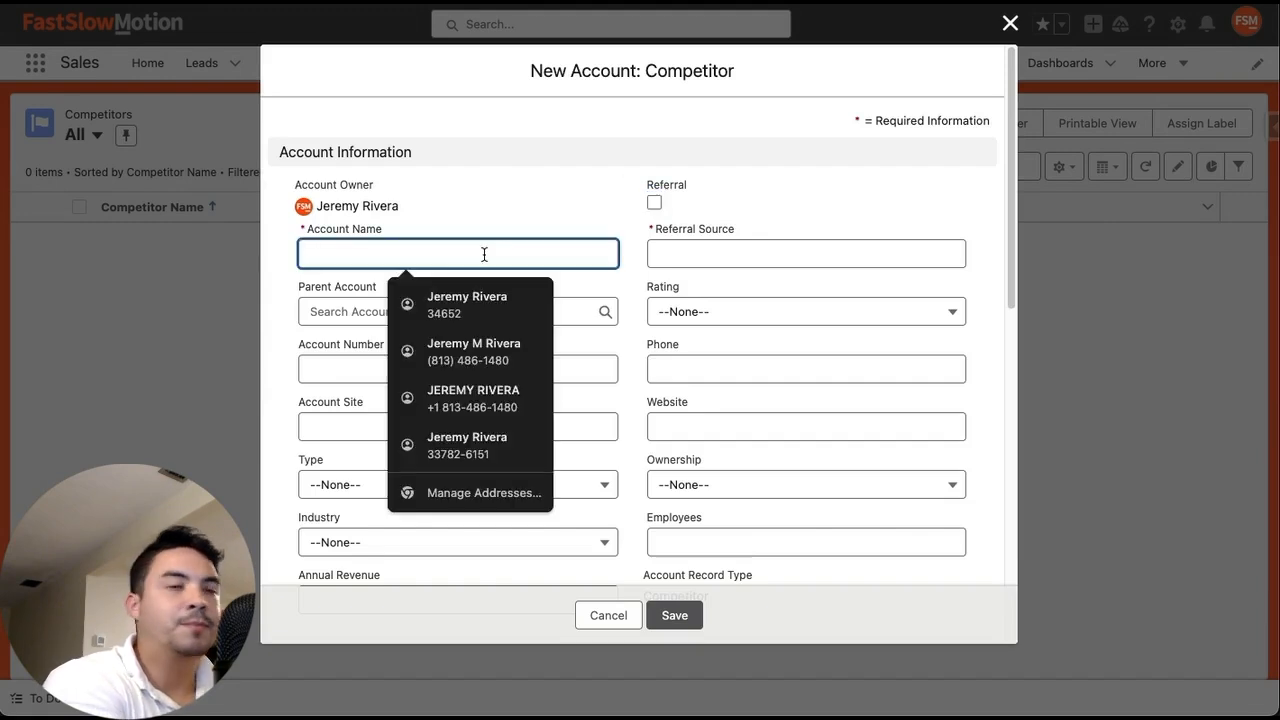
text(CompDevil)
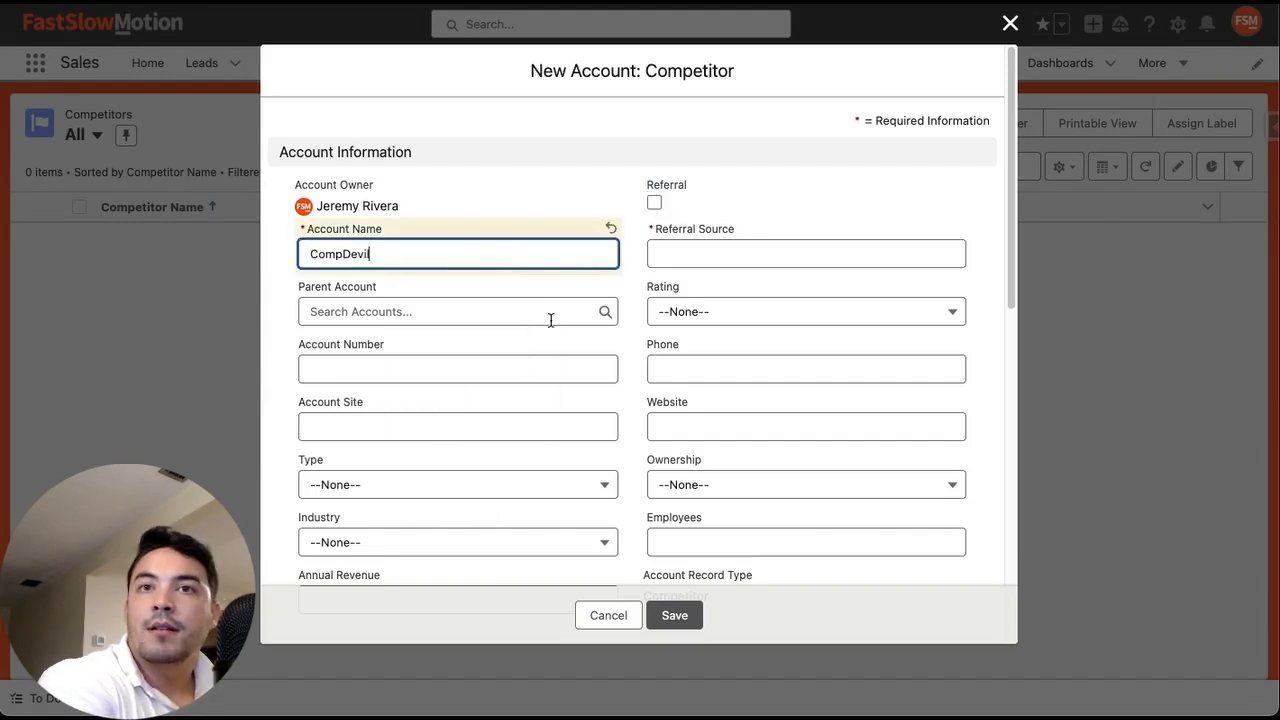
click(760, 252)
text(None)
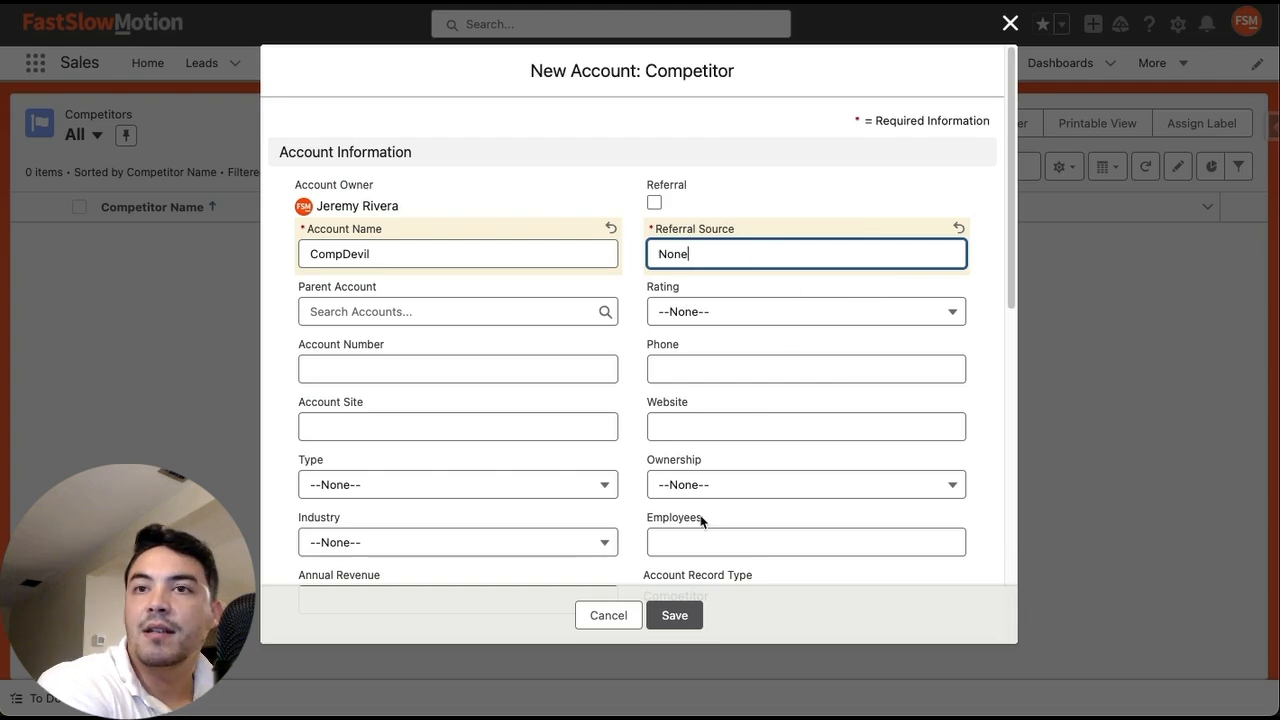
scroll(725, 520, down, 3)
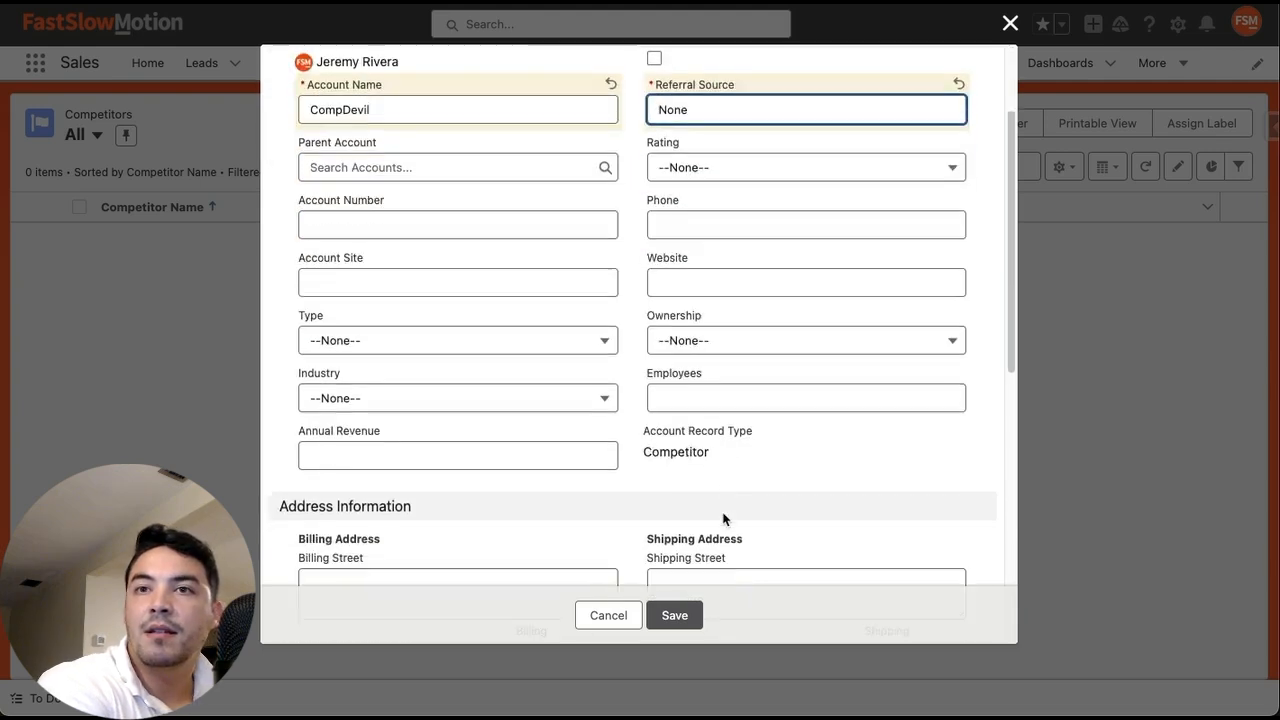
scroll(706, 556, up, 1)
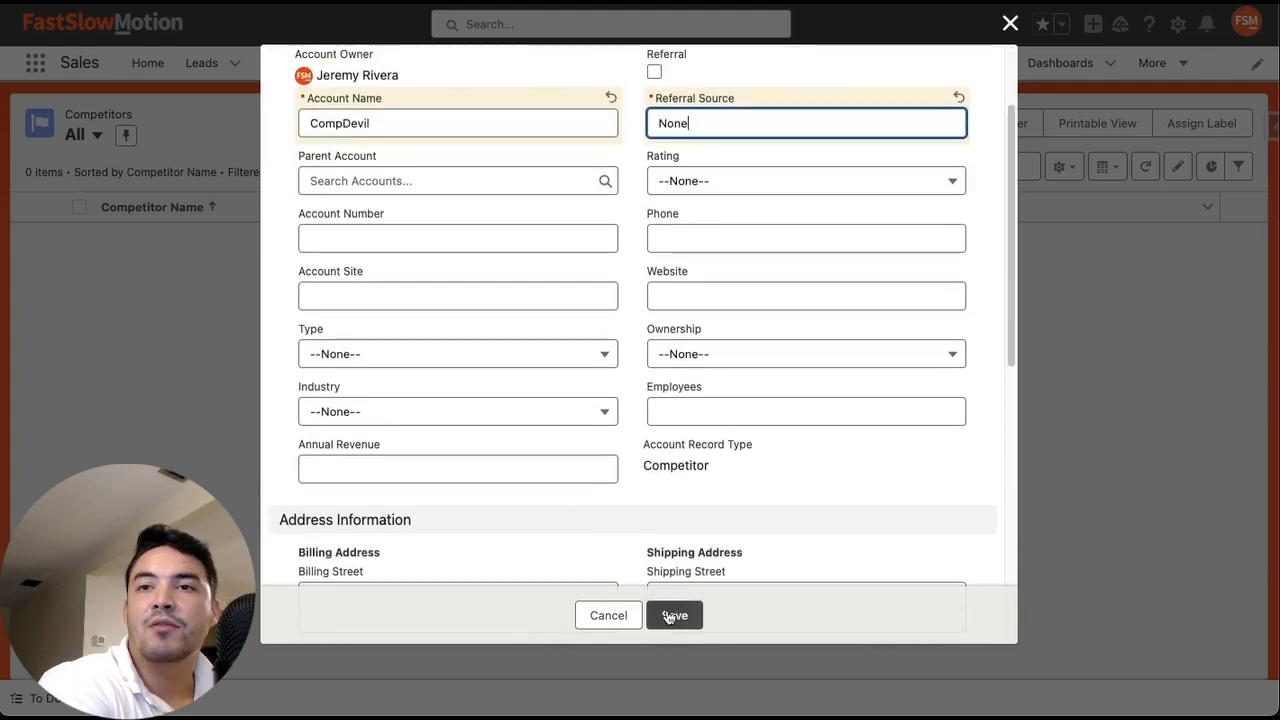
click(670, 617)
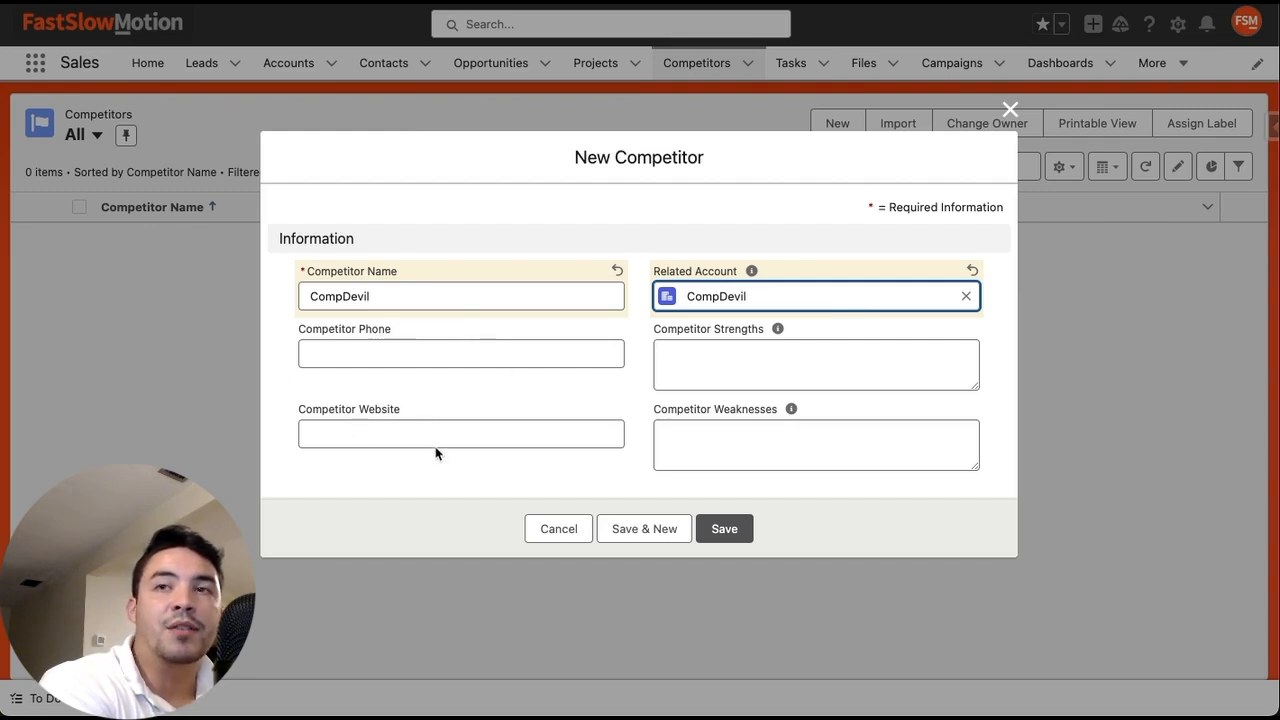
Step: Enter "Great advertisements" as the competitor's strengths and "They don't give blessings" as its weaknesses, and save the competitor
mouse_move(775, 338)
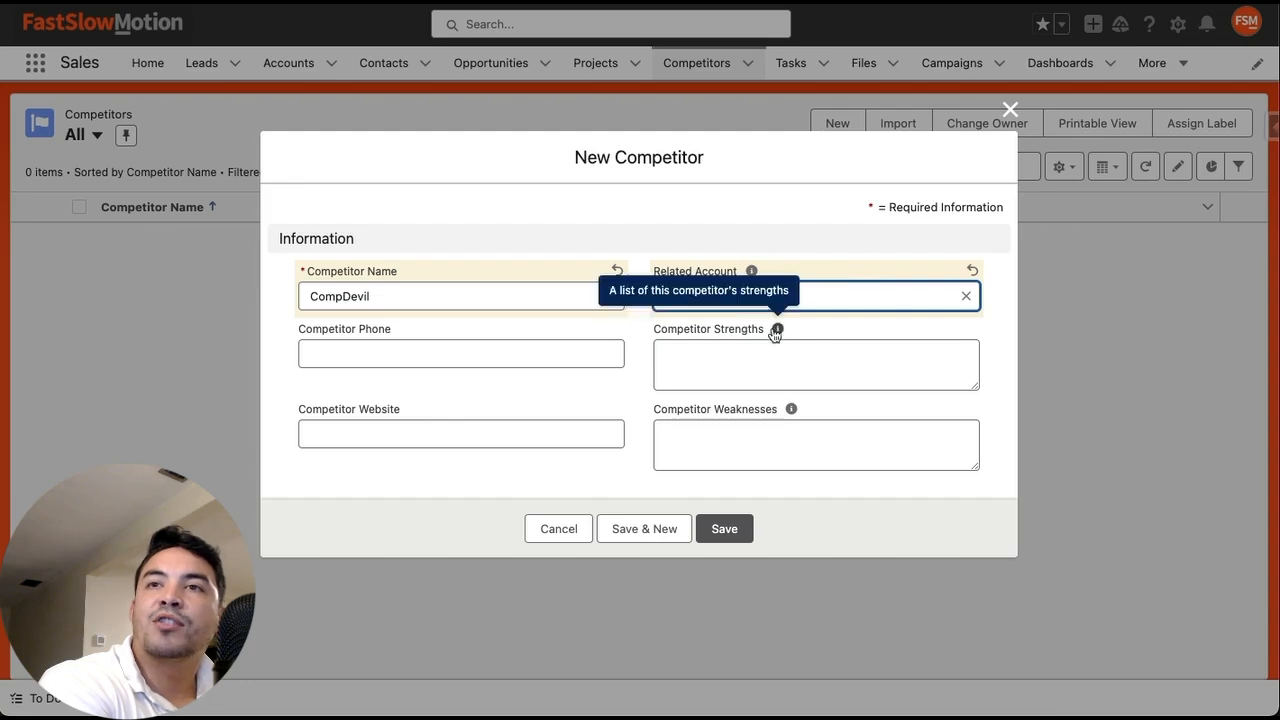
mouse_move(790, 412)
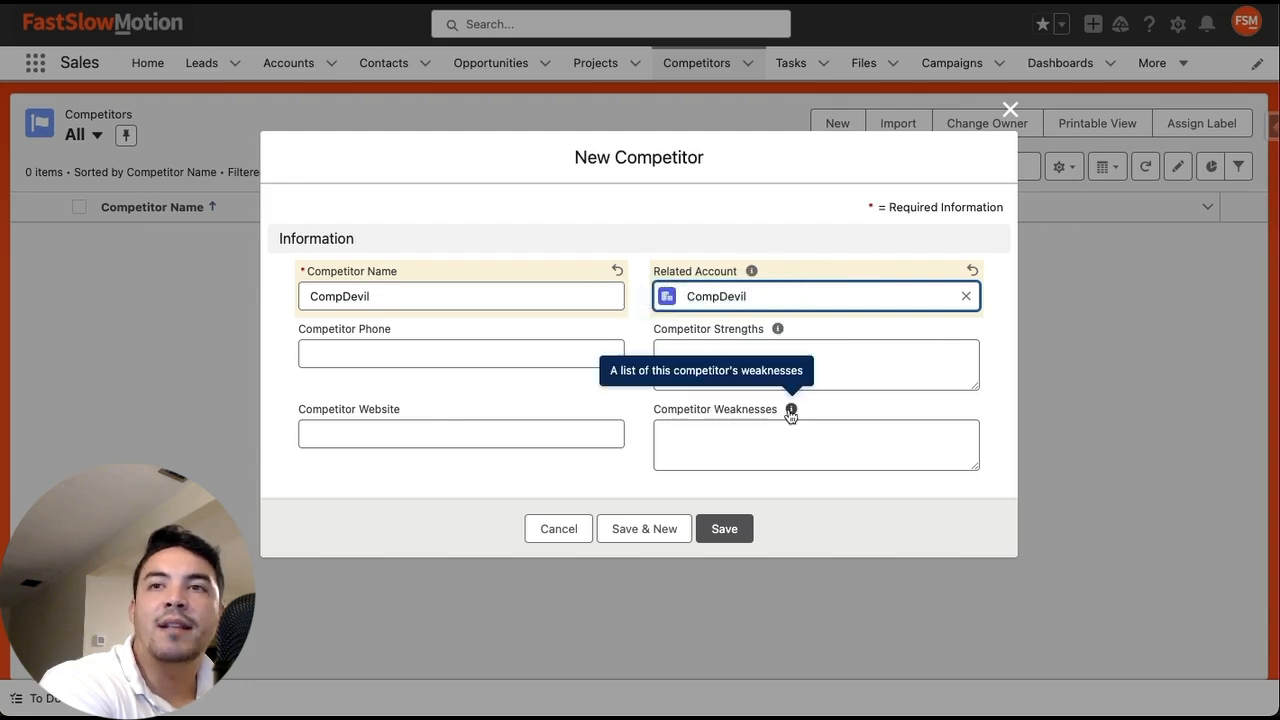
click(845, 350)
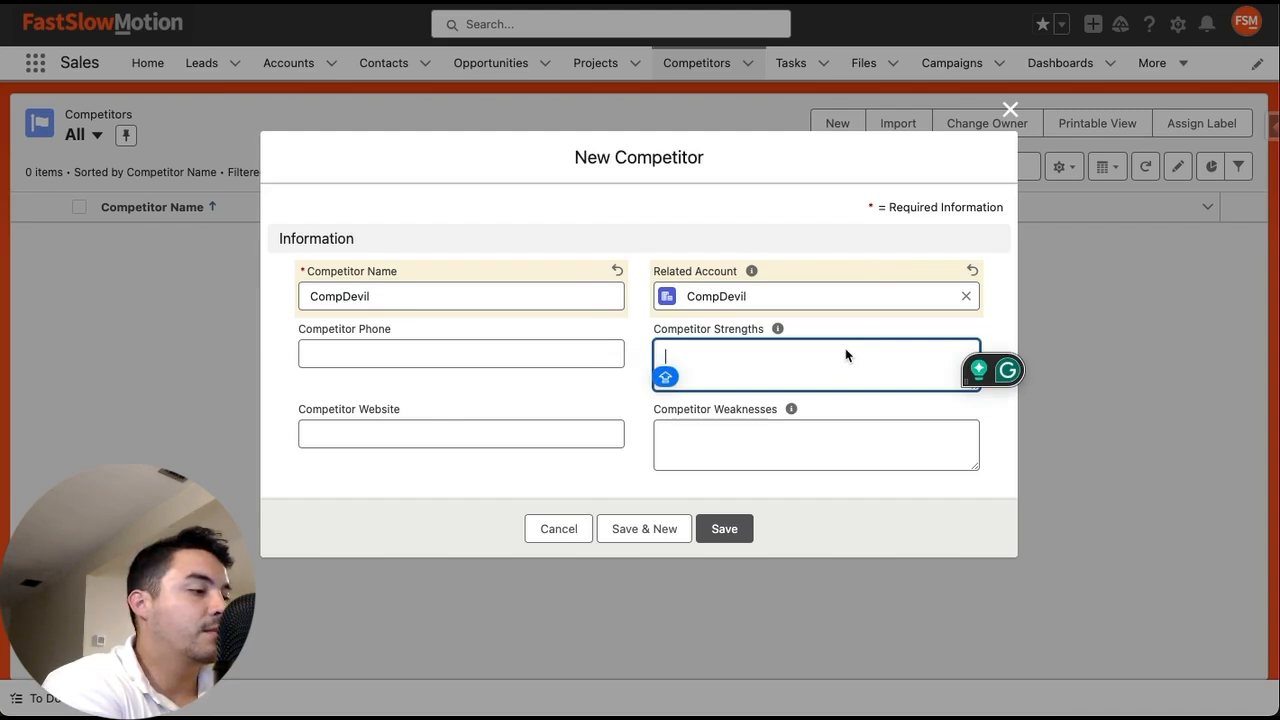
text(Great adve)
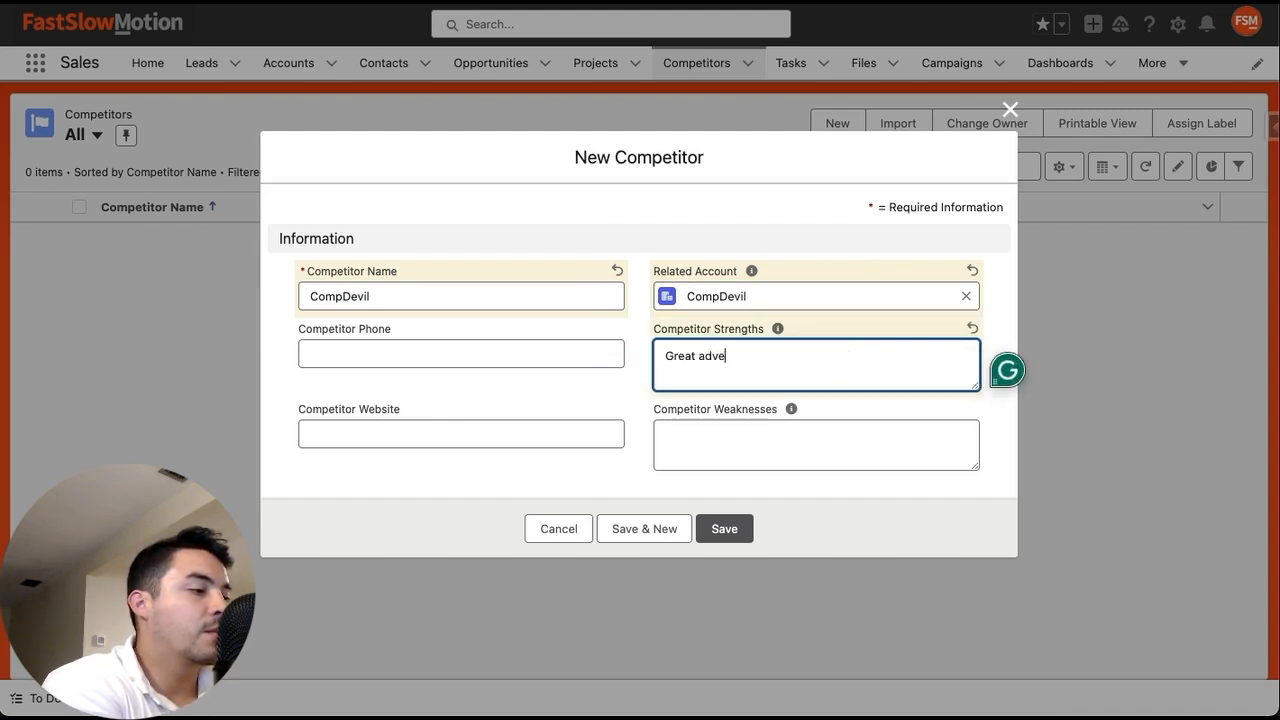
text(rtisements)
click(843, 455)
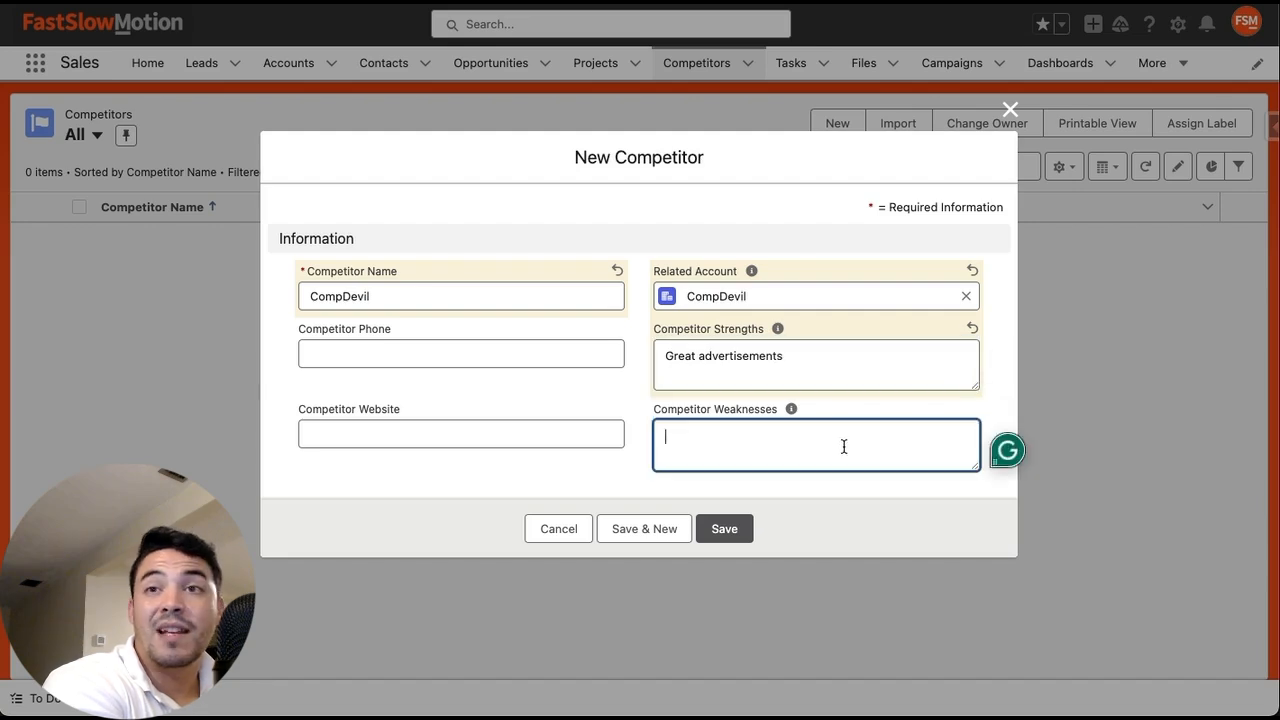
text(The)
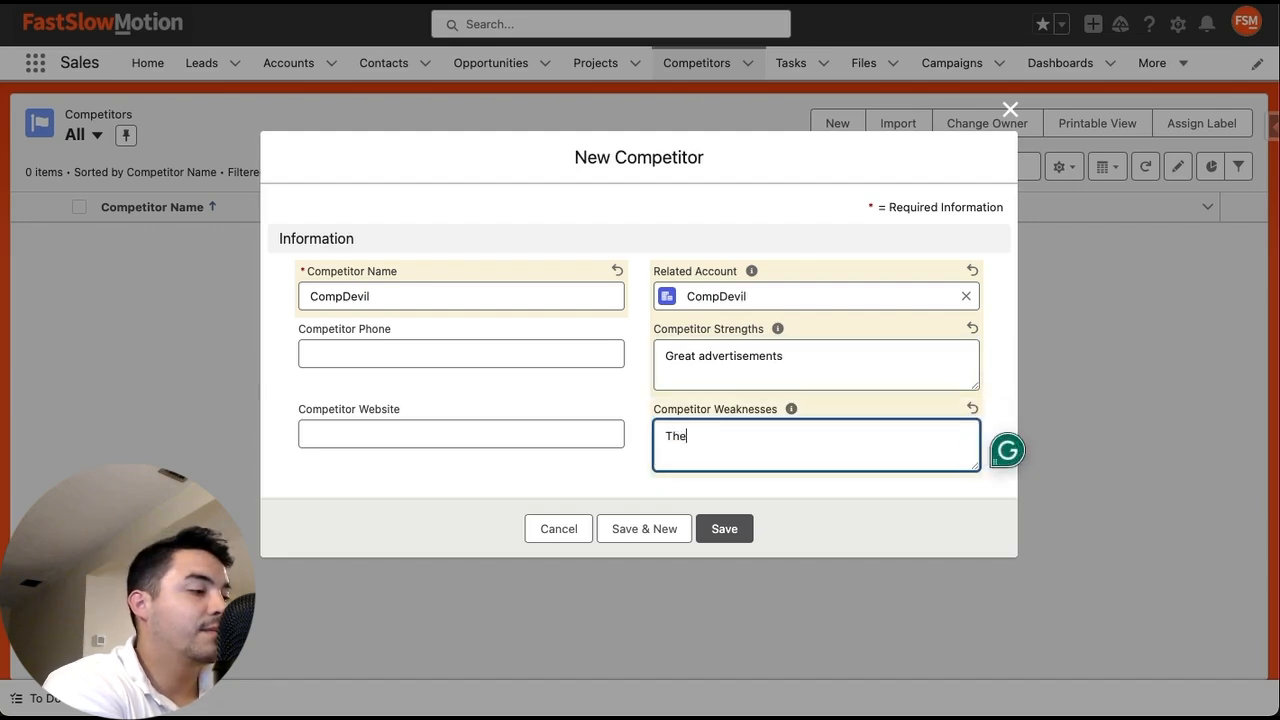
text(y don't give blessings)
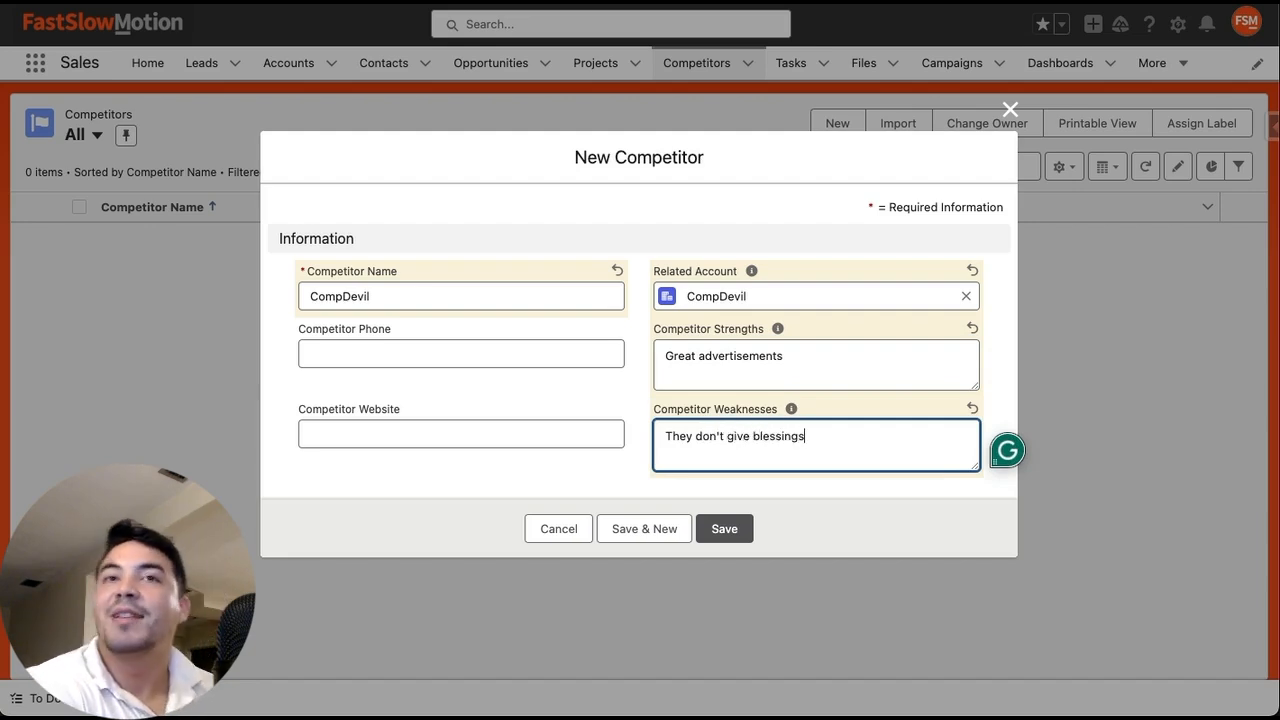
click(743, 531)
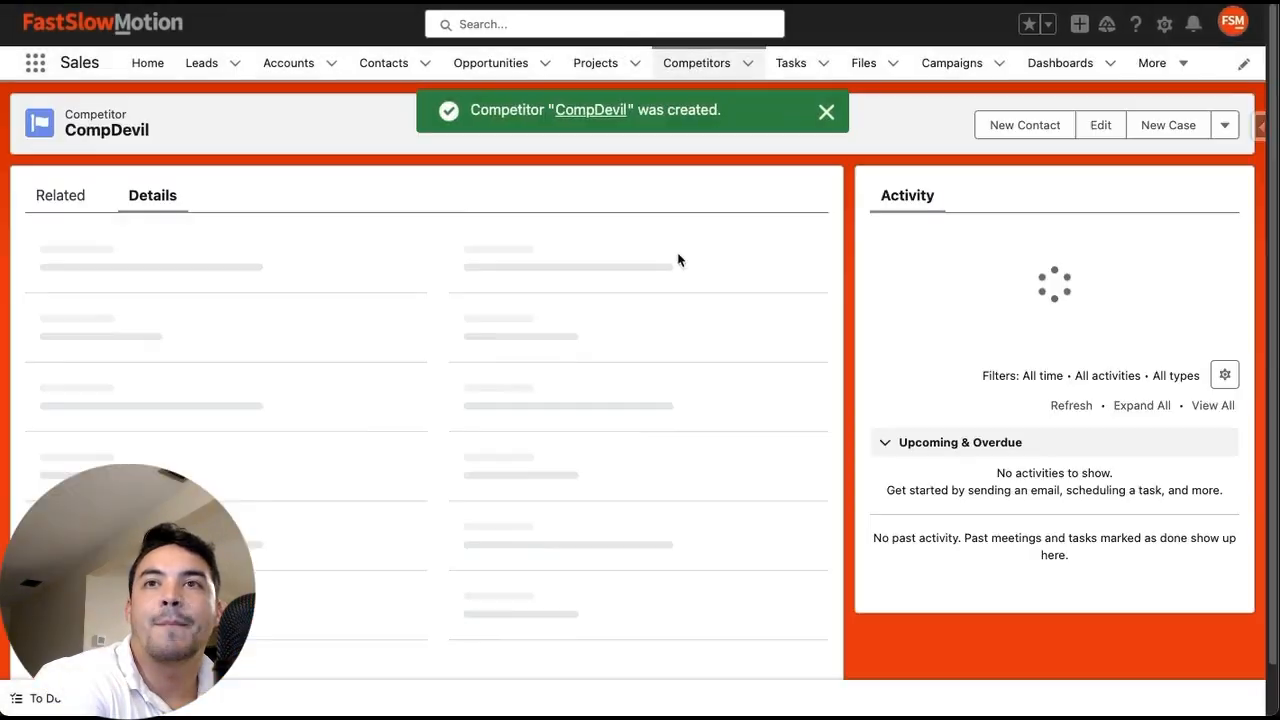